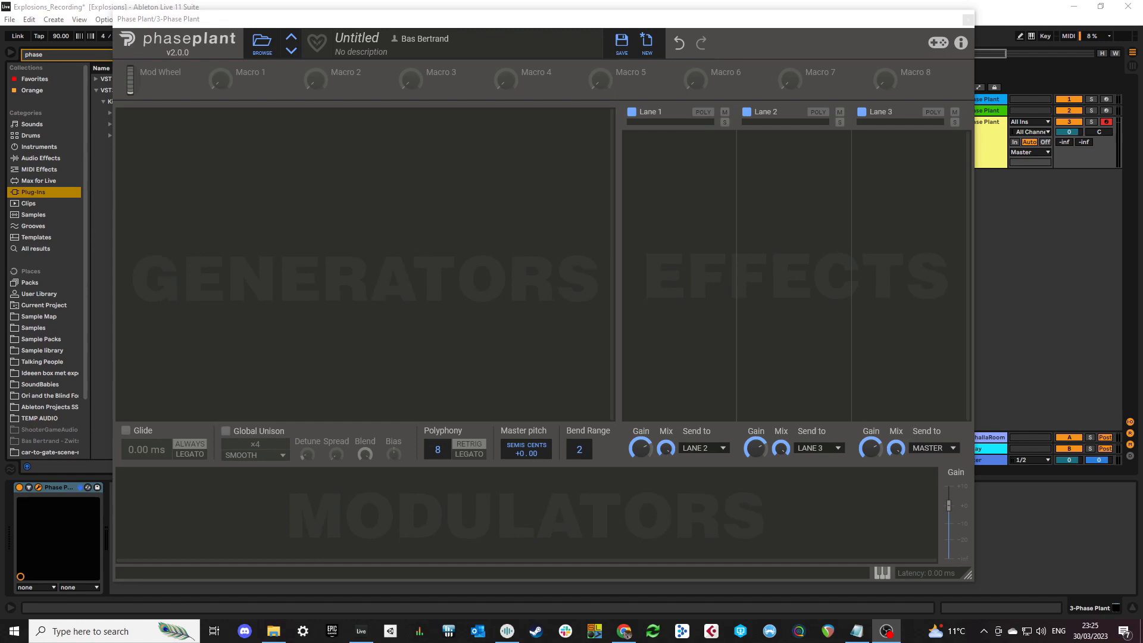
# - Add a Wavetable generator tuned to -34 semitones and a Noise generator in a separate group below it
pyautogui.moveTo(489, 22); pyautogui.dragTo(473, 22)
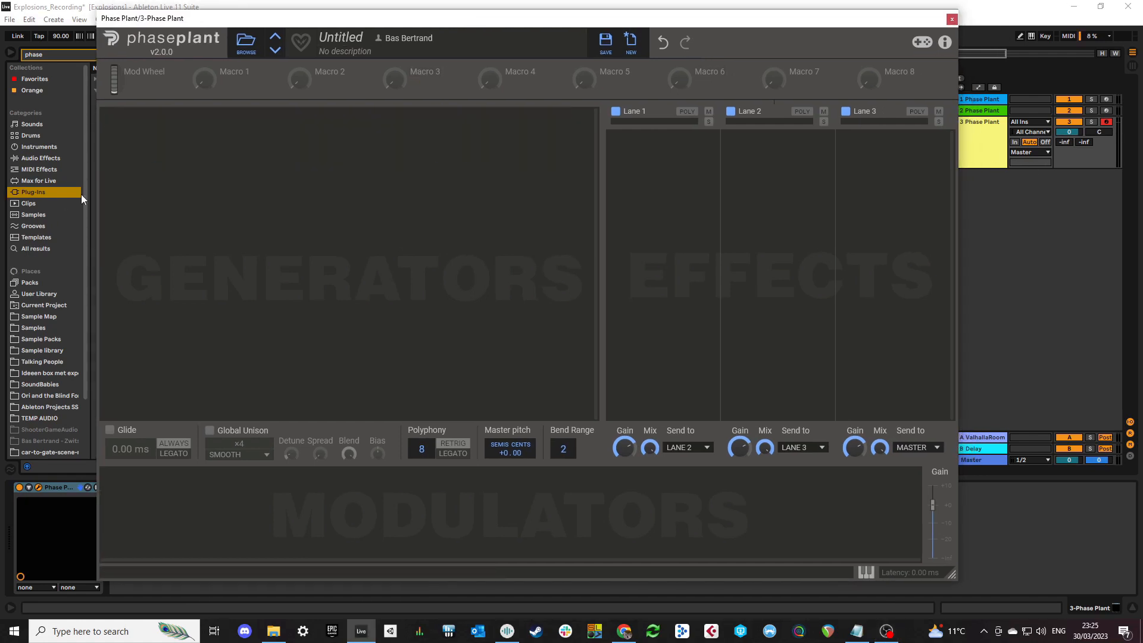
pyautogui.click(184, 142)
pyautogui.click(213, 231)
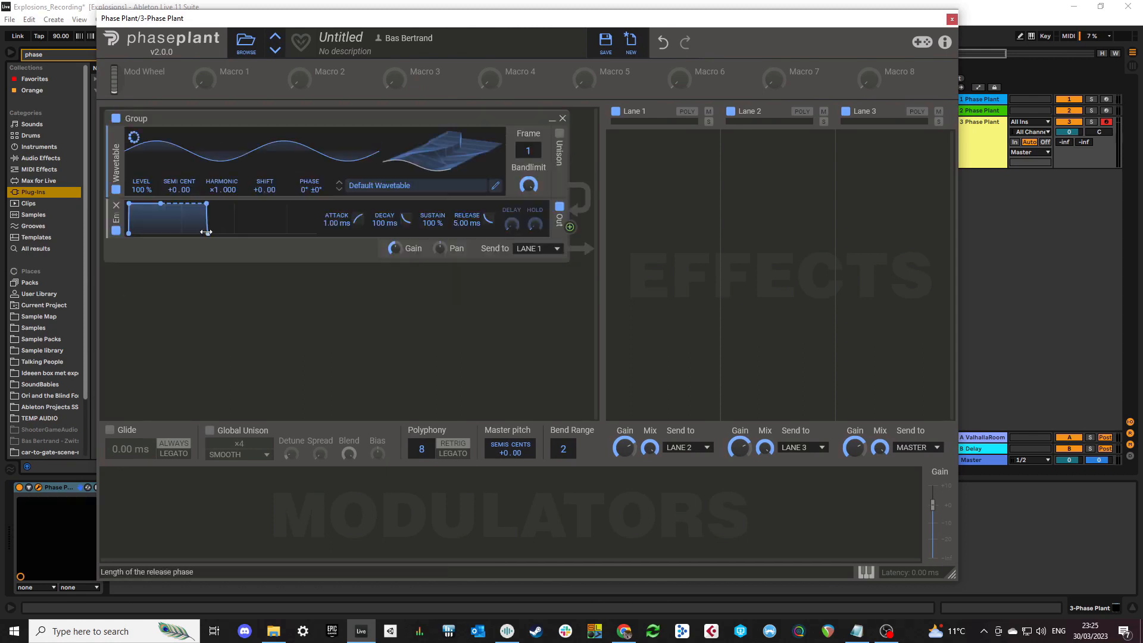
pyautogui.moveTo(170, 188); pyautogui.dragTo(170, 284)
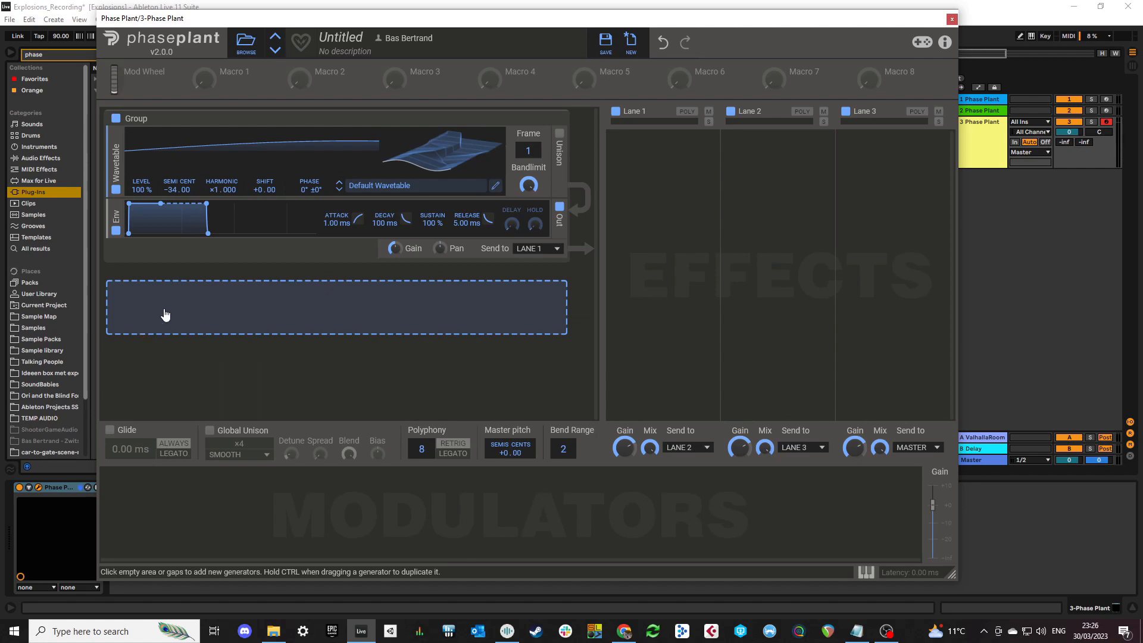
pyautogui.click(165, 314)
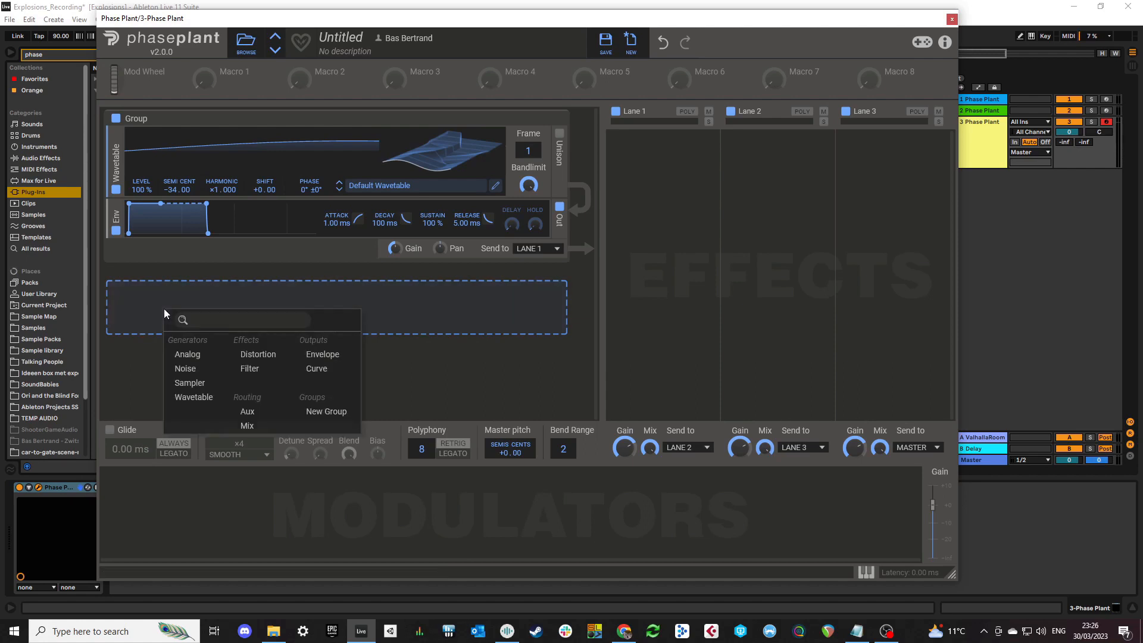
pyautogui.click(186, 369)
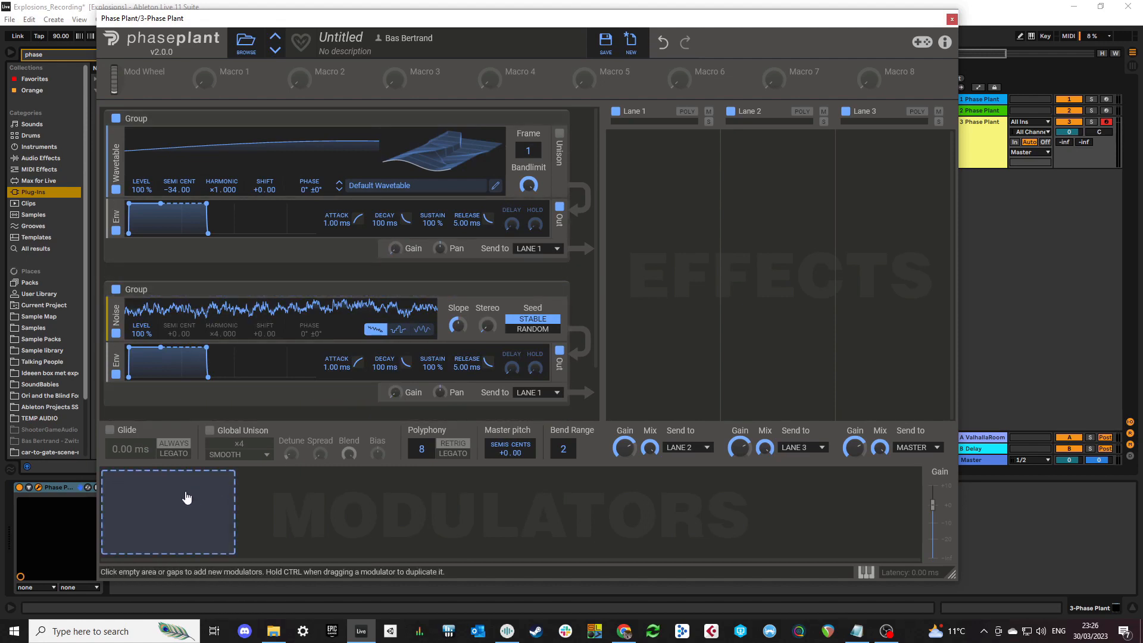
# - Add a Curve modulator with a length of 1.89 s and reshape its slope into a steep initial drop with a long tail
pyautogui.click(170, 507)
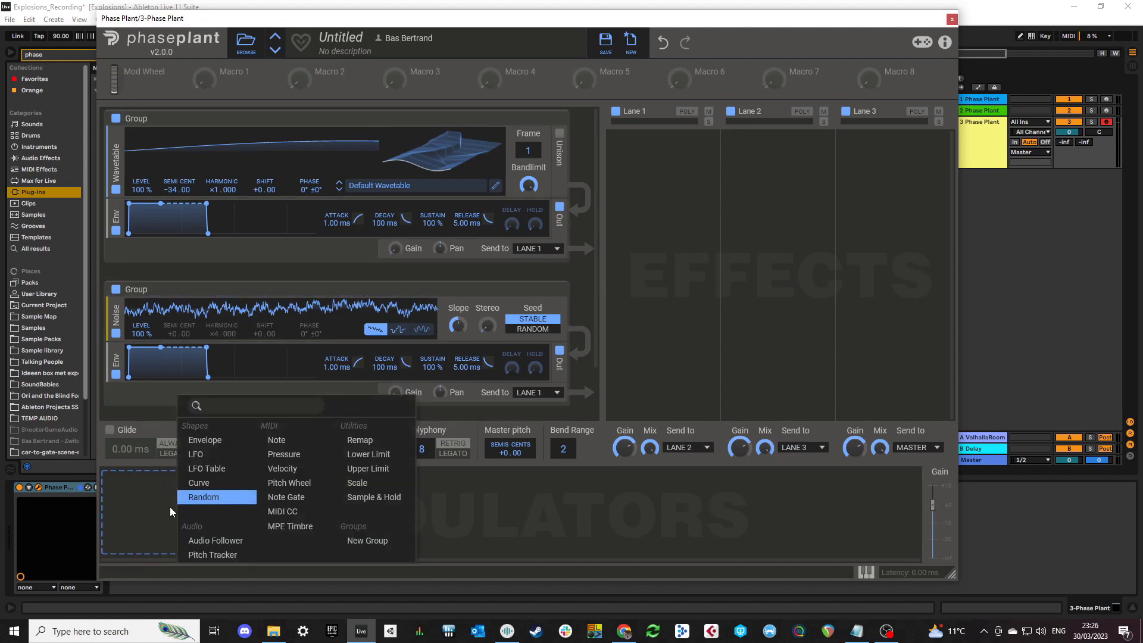
pyautogui.click(213, 484)
pyautogui.moveTo(159, 543); pyautogui.dragTo(158, 522)
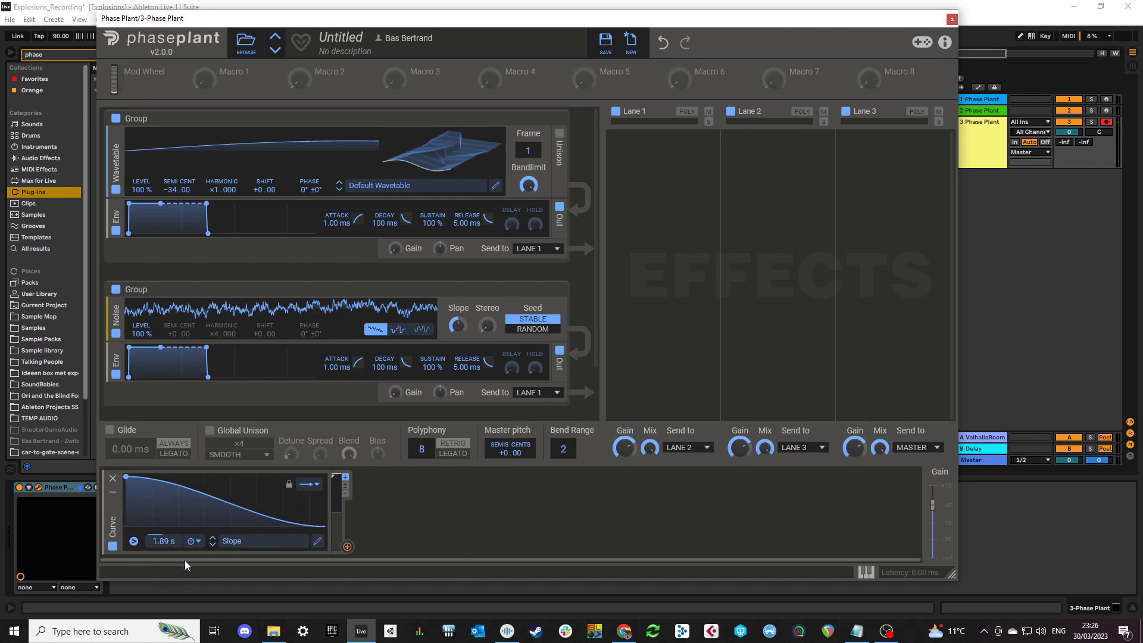
pyautogui.click(317, 540)
pyautogui.moveTo(439, 276); pyautogui.dragTo(421, 348)
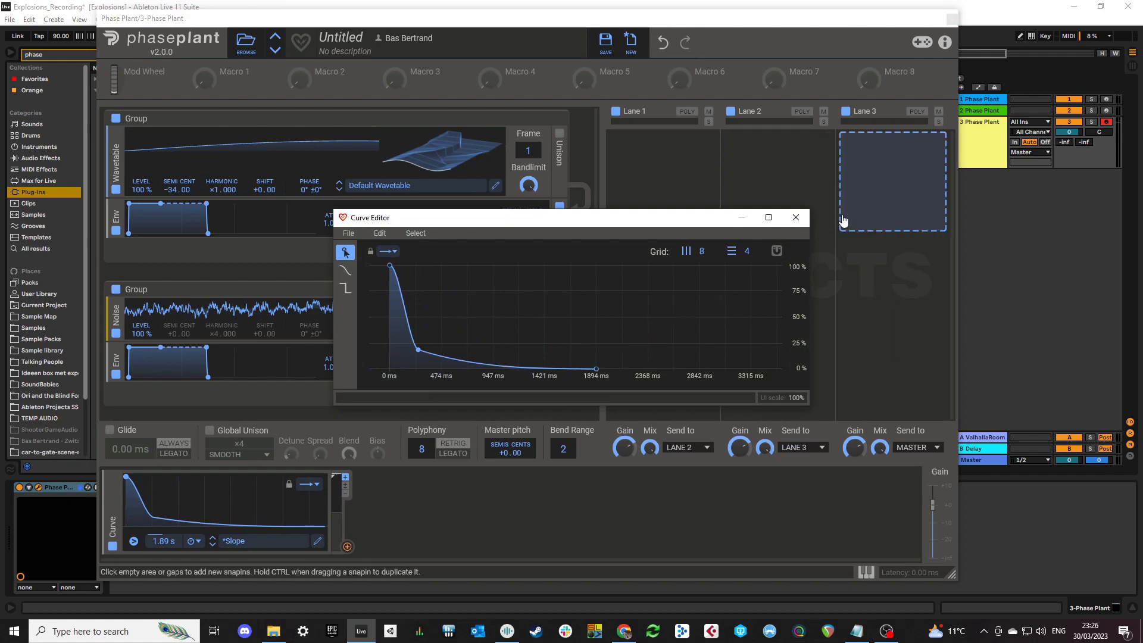
pyautogui.click(796, 218)
# - Assign the Curve modulator to the output Gain of both the wavetable and the noise groups
pyautogui.moveTo(347, 546); pyautogui.dragTo(405, 229)
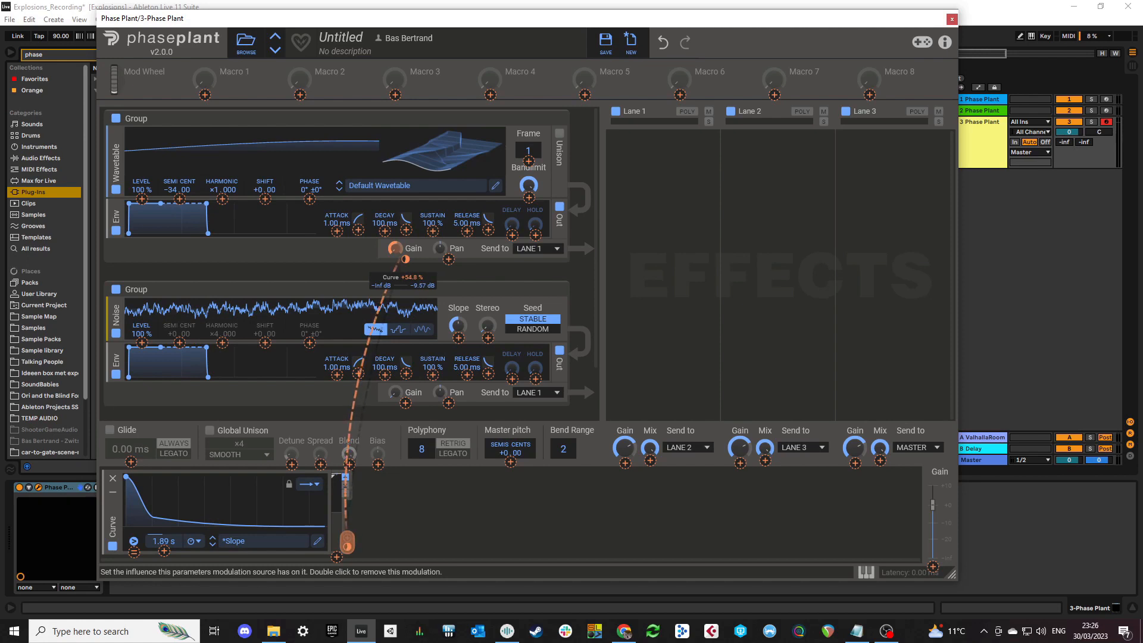
pyautogui.moveTo(347, 545); pyautogui.dragTo(406, 392)
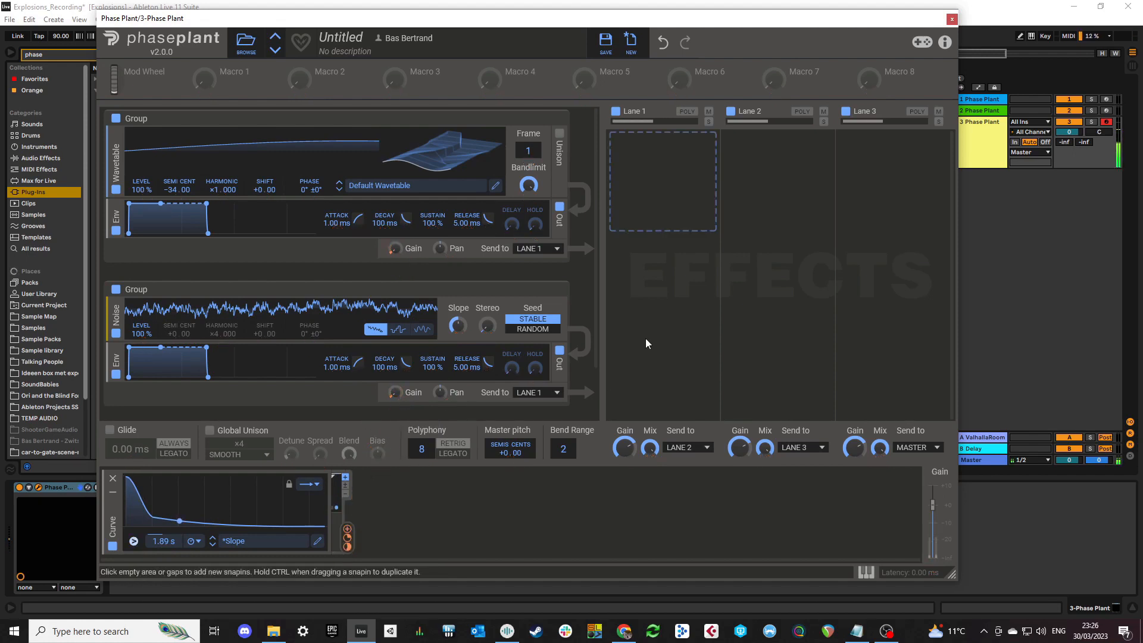
# - Add a Distortion effect to Lane 1, choose the Hard Clip type and raise its Drive strongly
pyautogui.click(655, 170)
pyautogui.click(630, 297)
pyautogui.click(652, 198)
pyautogui.click(651, 254)
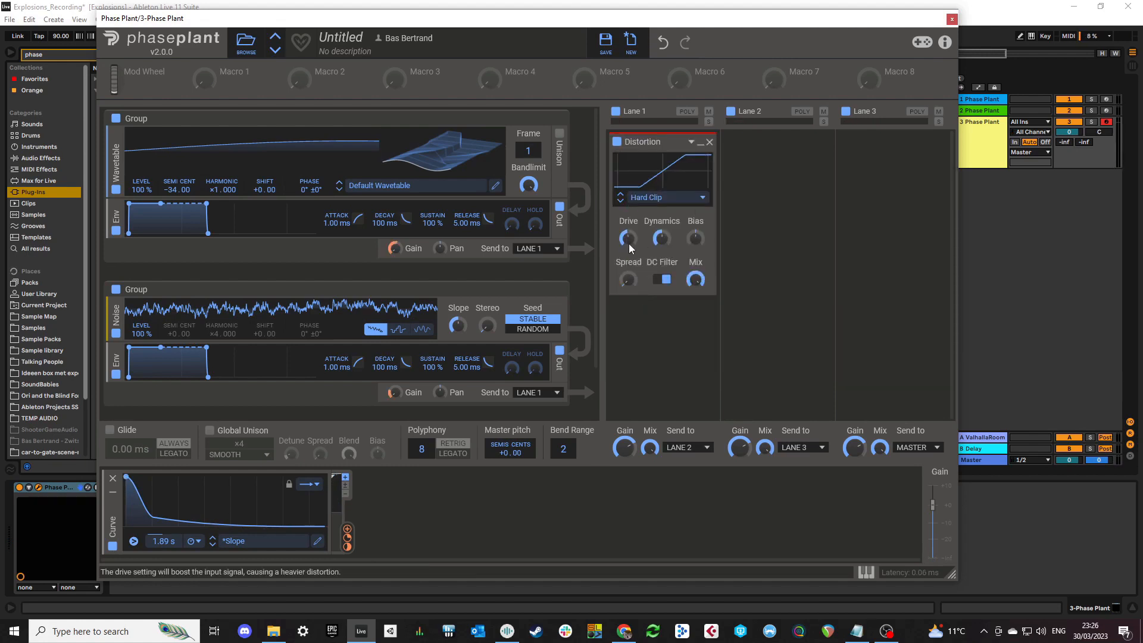
pyautogui.moveTo(630, 244); pyautogui.dragTo(629, 214)
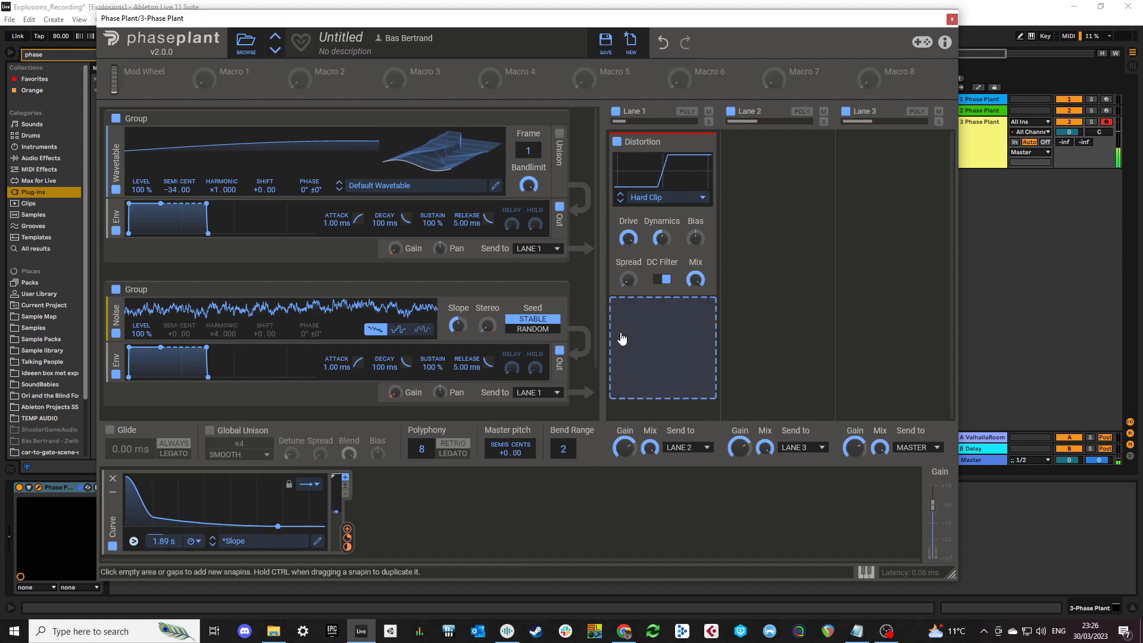
# - Add a Sampler generator in a new group below the noise group
pyautogui.moveTo(275, 18); pyautogui.dragTo(387, 14)
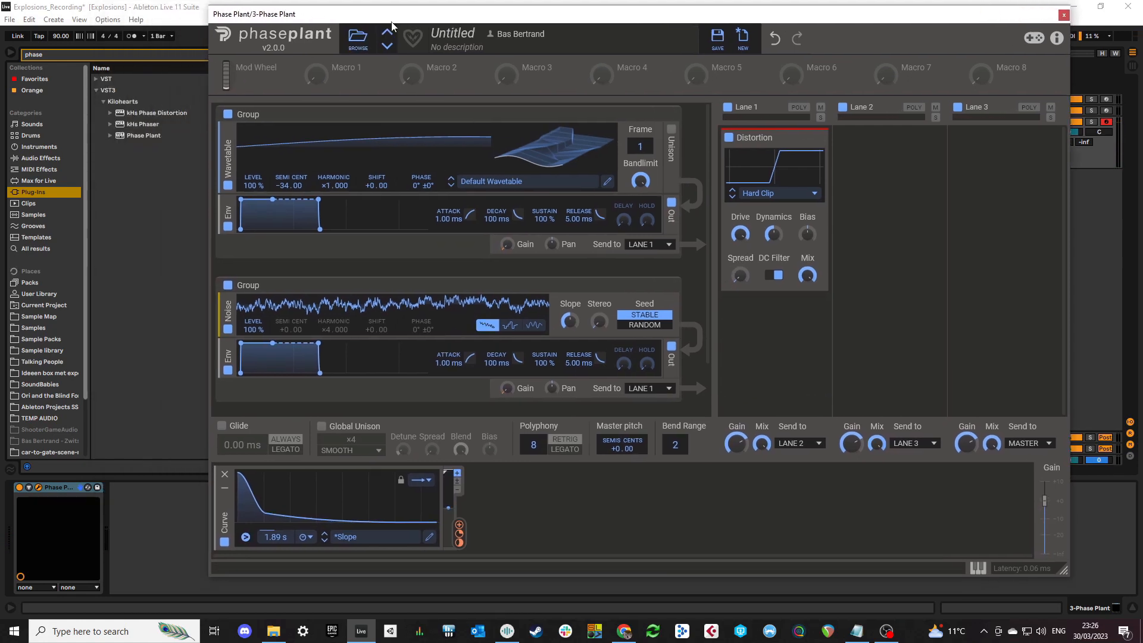
pyautogui.scroll(-2, 451, 305)
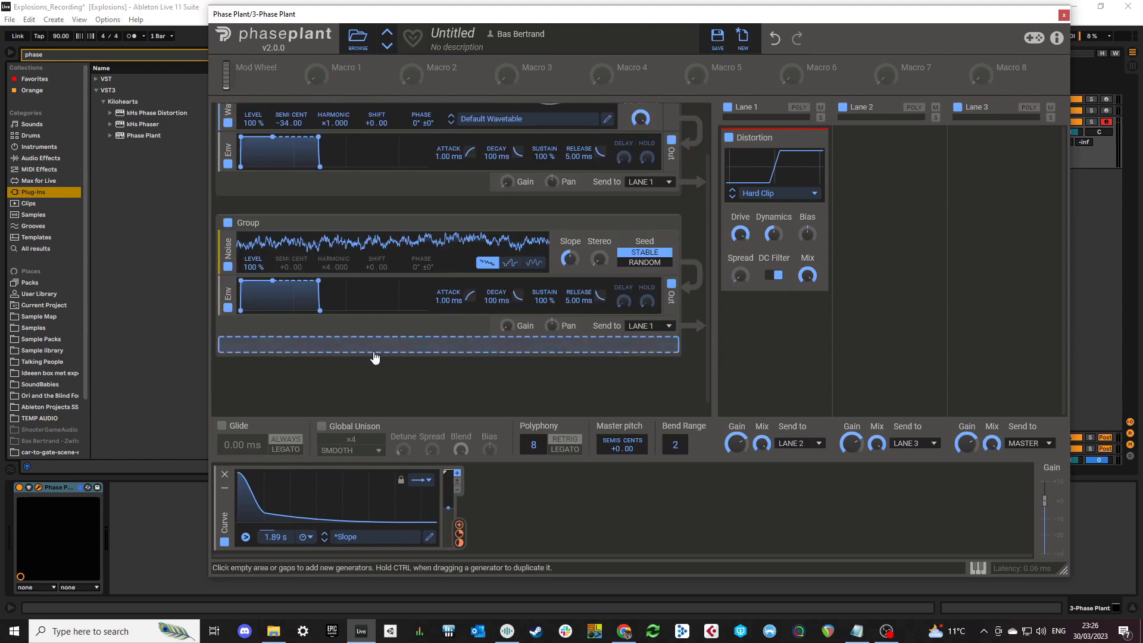
pyautogui.click(333, 397)
pyautogui.click(386, 461)
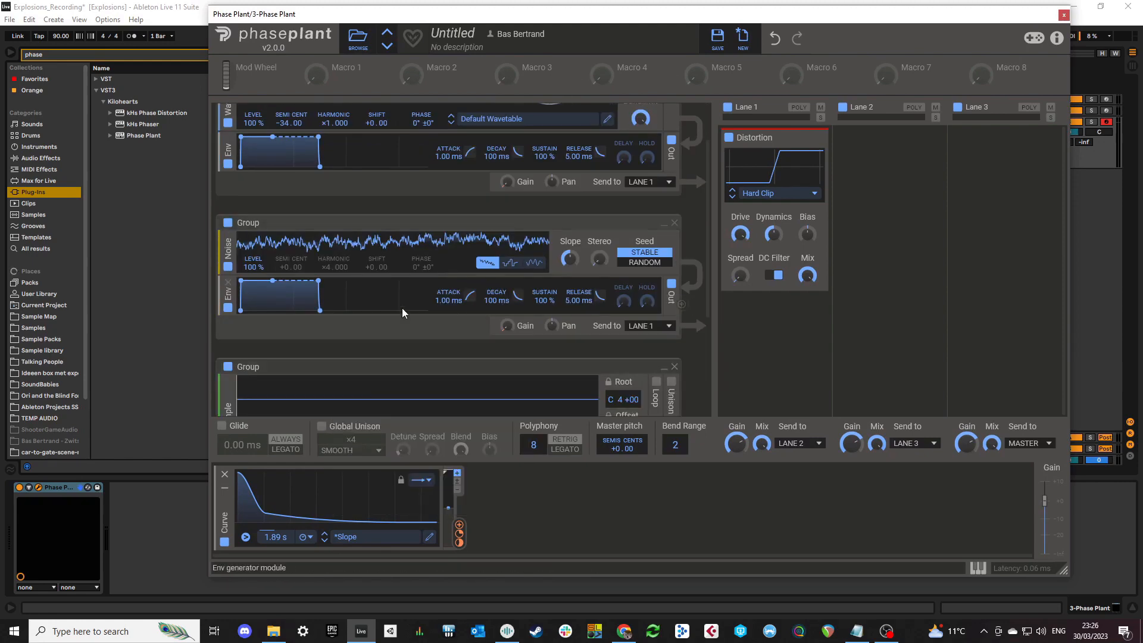
# - Clear the browser search and load Kick_13_Key_D.wav from the kicks folder into the sampler
pyautogui.scroll(-5, 402, 309)
pyautogui.scroll(-3, 52, 419)
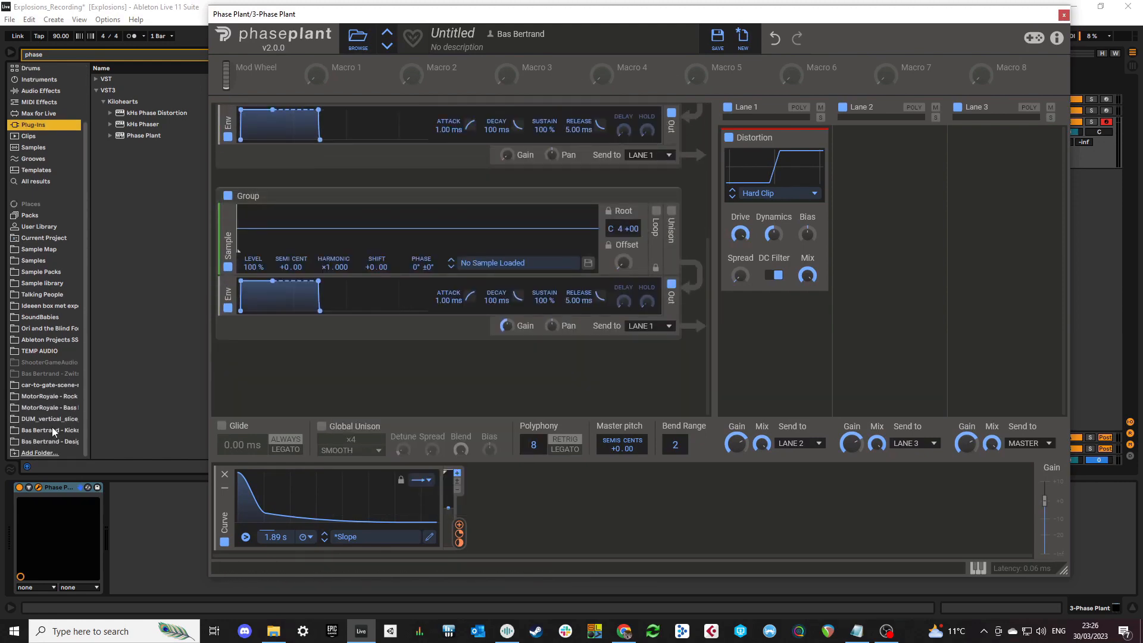
pyautogui.click(51, 430)
pyautogui.click(80, 53)
pyautogui.press('BackSpace')
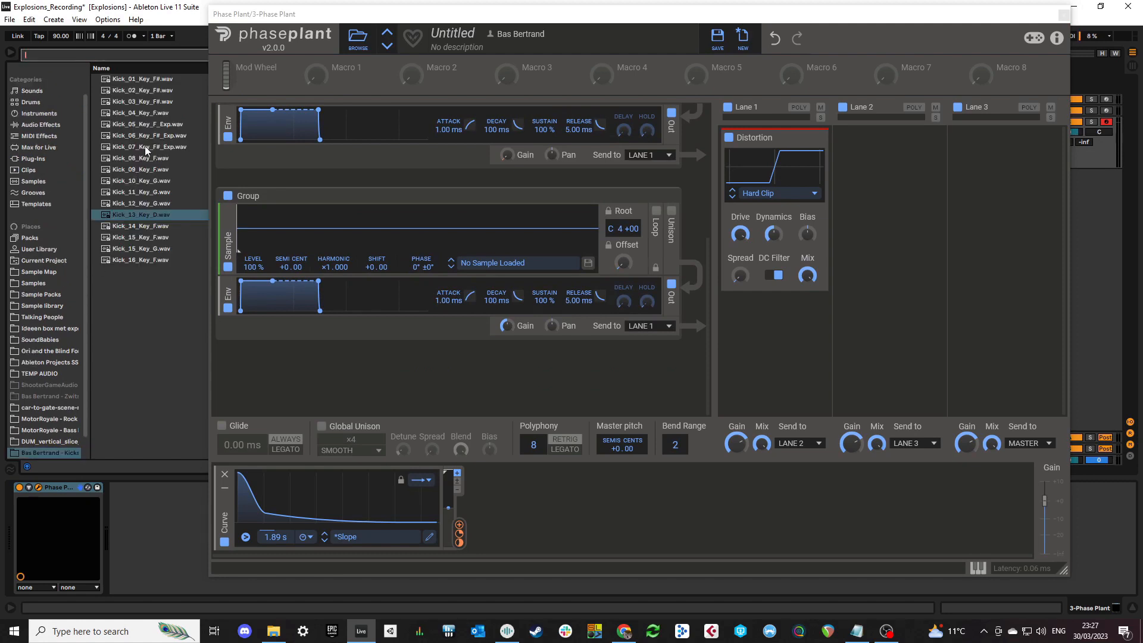
pyautogui.click(151, 197)
pyautogui.click(153, 217)
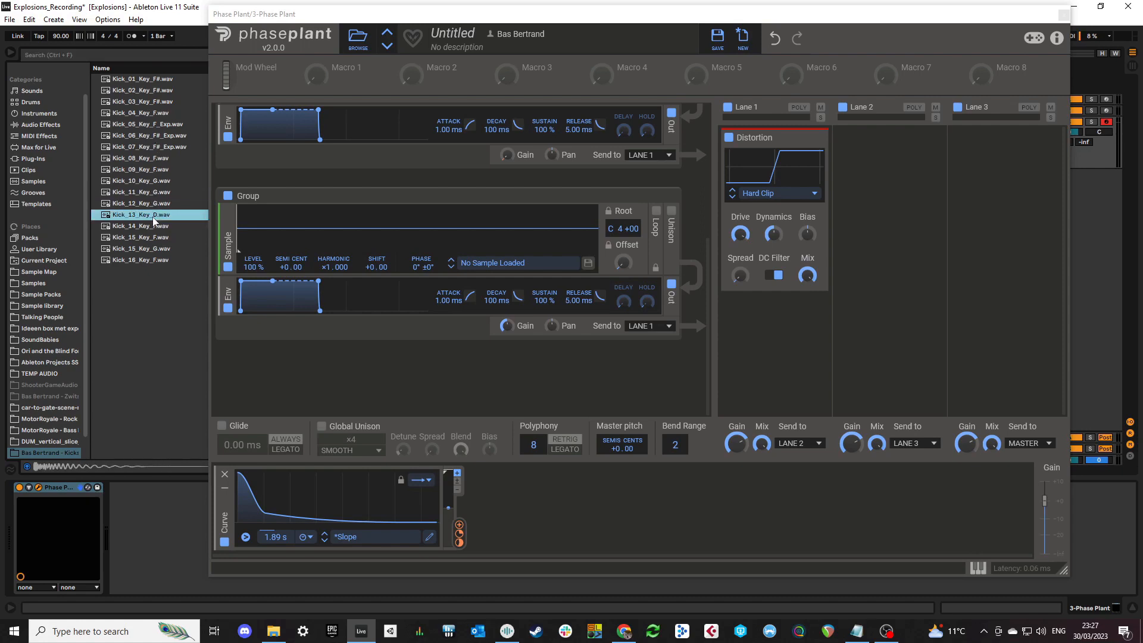
pyautogui.moveTo(135, 221); pyautogui.dragTo(321, 232)
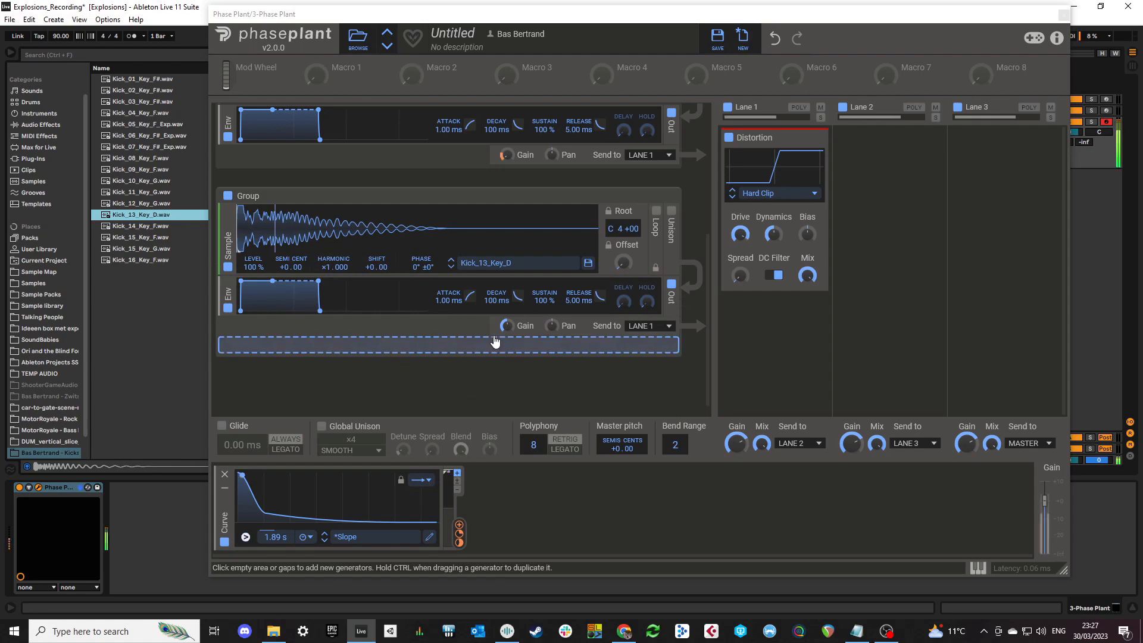
# - Route the kick sample group to Lane 2 and raise its output Gain
pyautogui.moveTo(507, 326); pyautogui.dragTo(506, 324)
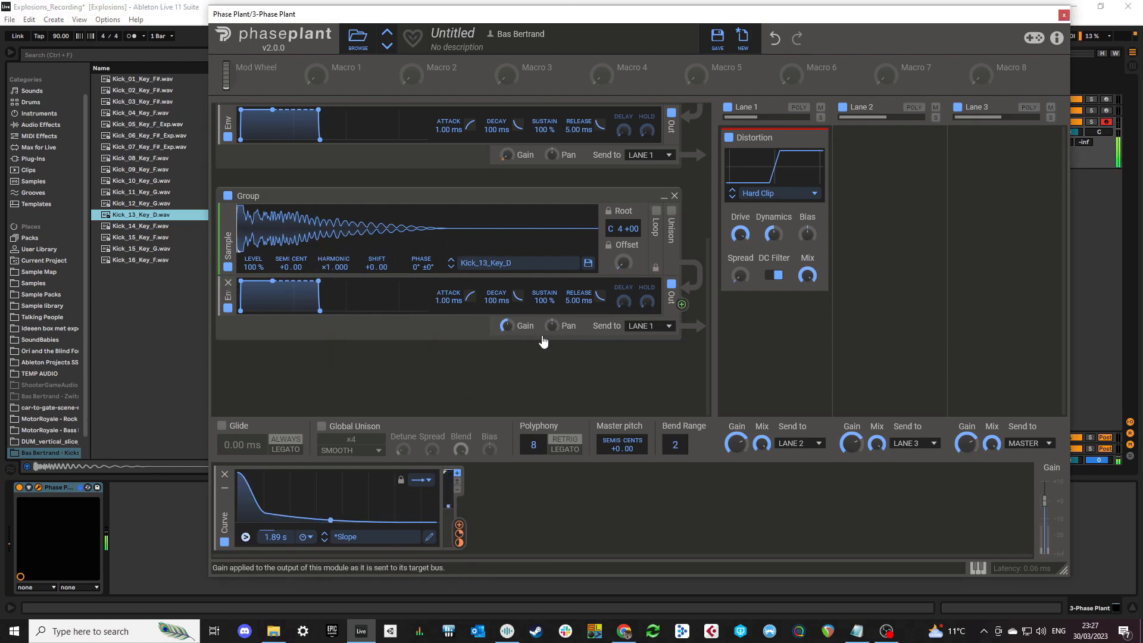
pyautogui.click(650, 329)
pyautogui.click(654, 343)
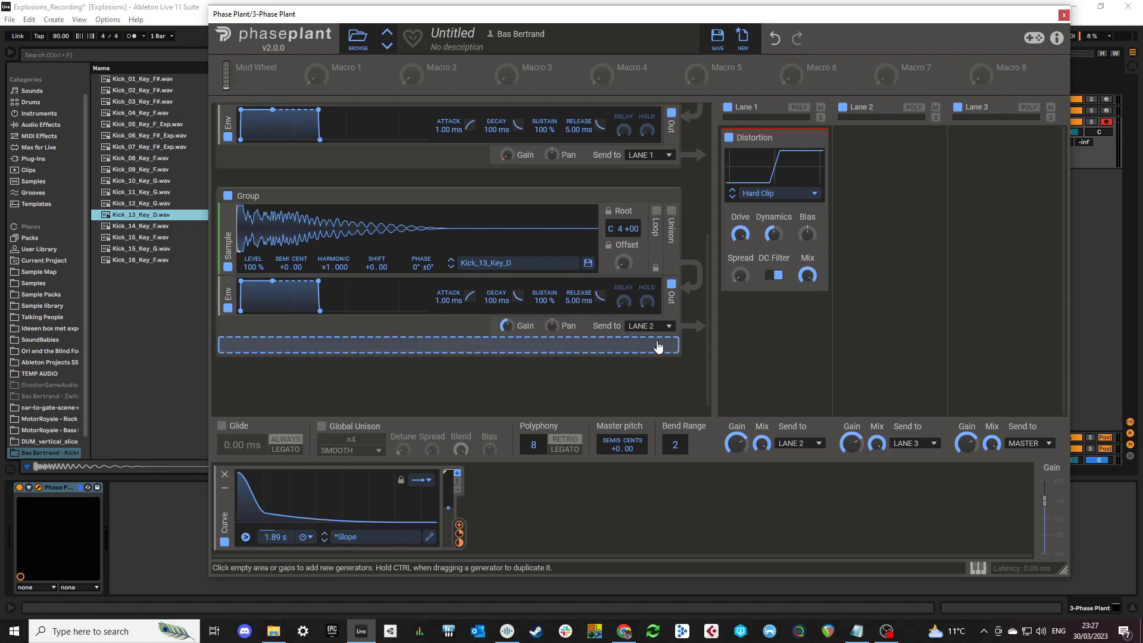
pyautogui.moveTo(507, 325); pyautogui.dragTo(507, 320)
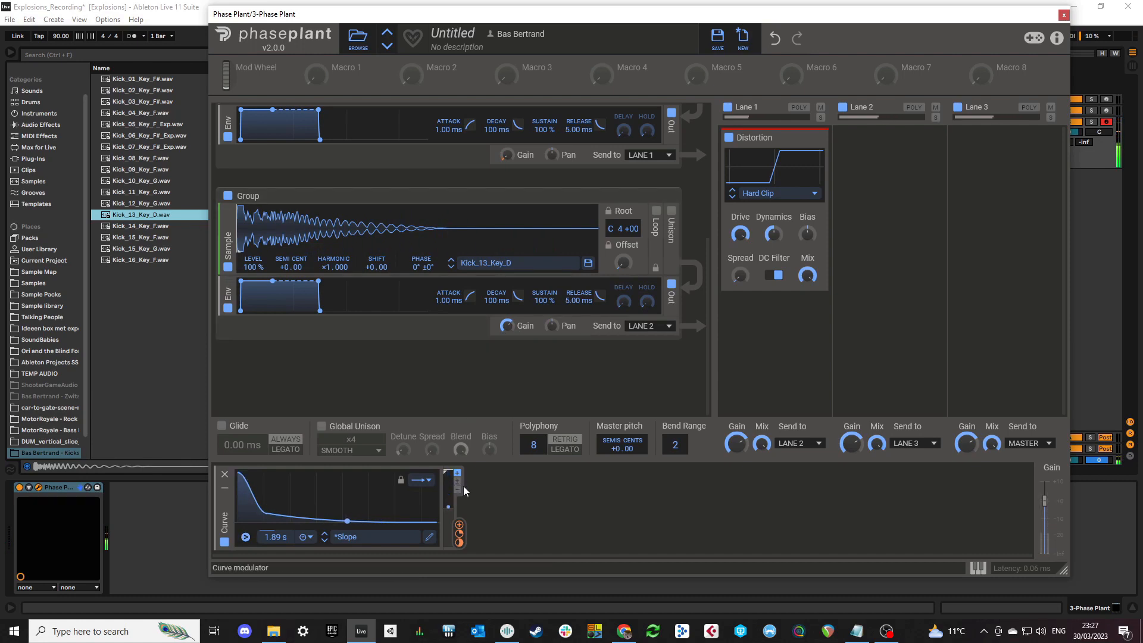
# - Add the Forest Floor reverb preset after Phase Plant, with Dry/Wet at 52 % and Decay Time at 1.68 s
pyautogui.click(1064, 14)
pyautogui.click(36, 53)
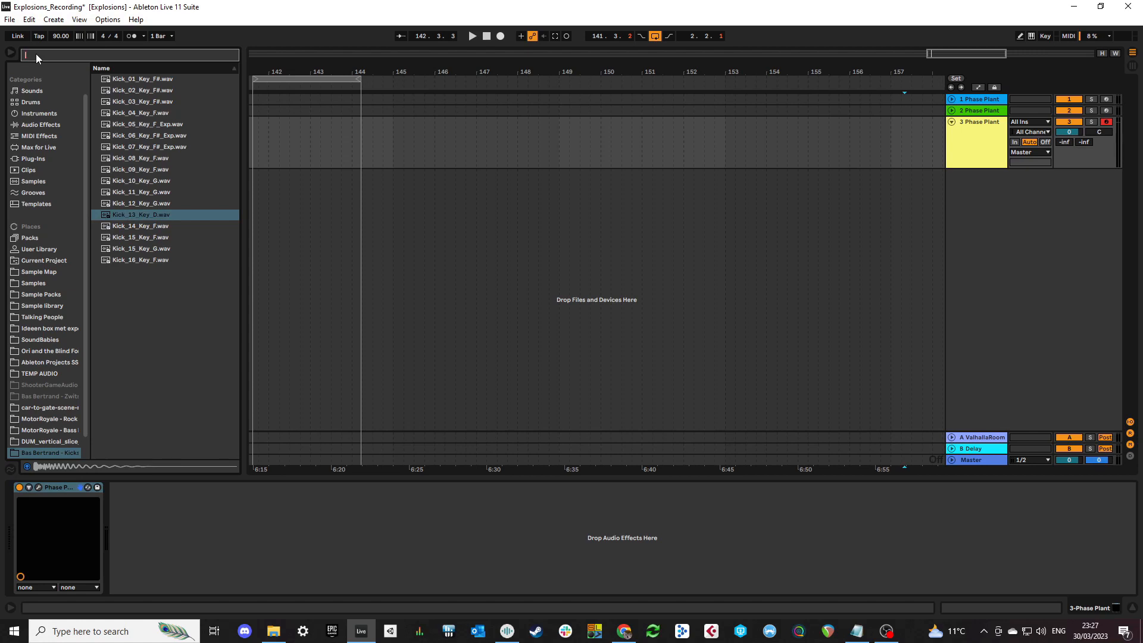
pyautogui.write('reverb')
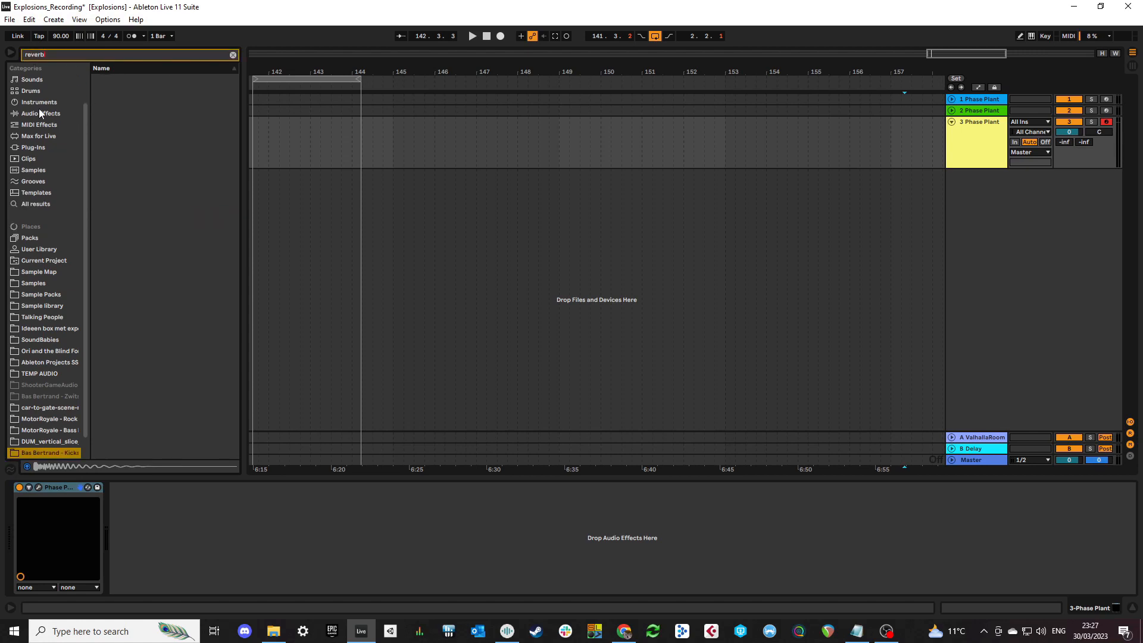
pyautogui.click(39, 112)
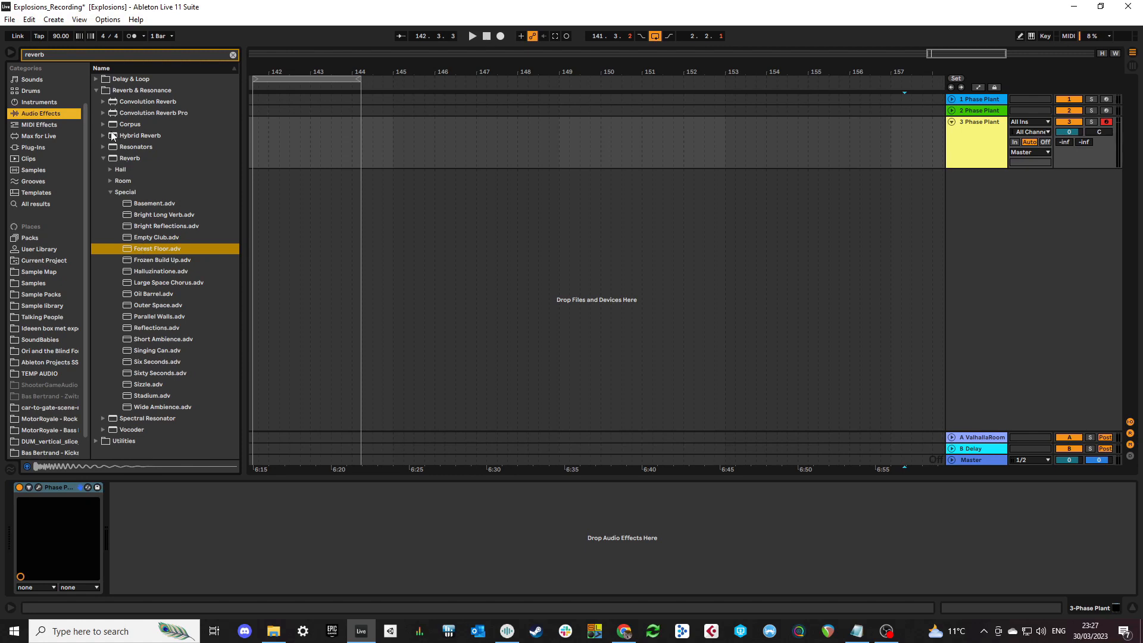
pyautogui.moveTo(141, 250); pyautogui.dragTo(126, 513)
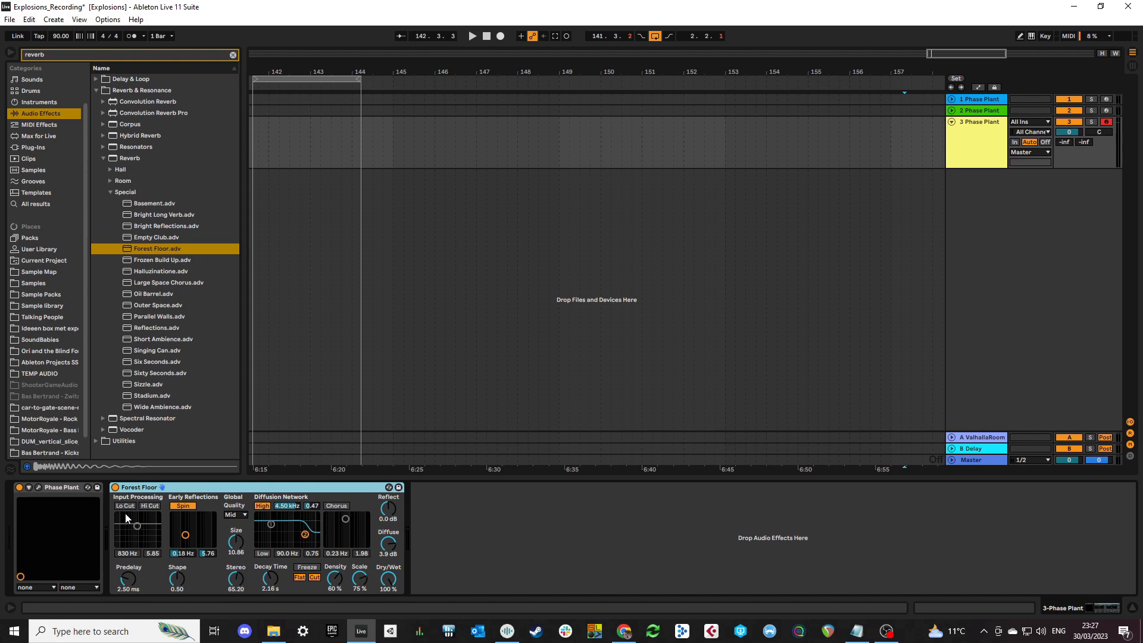
pyautogui.moveTo(387, 578)
pyautogui.mouseDown()
pyautogui.moveTo(388, 619)
pyautogui.moveTo(387, 568)
pyautogui.mouseUp()
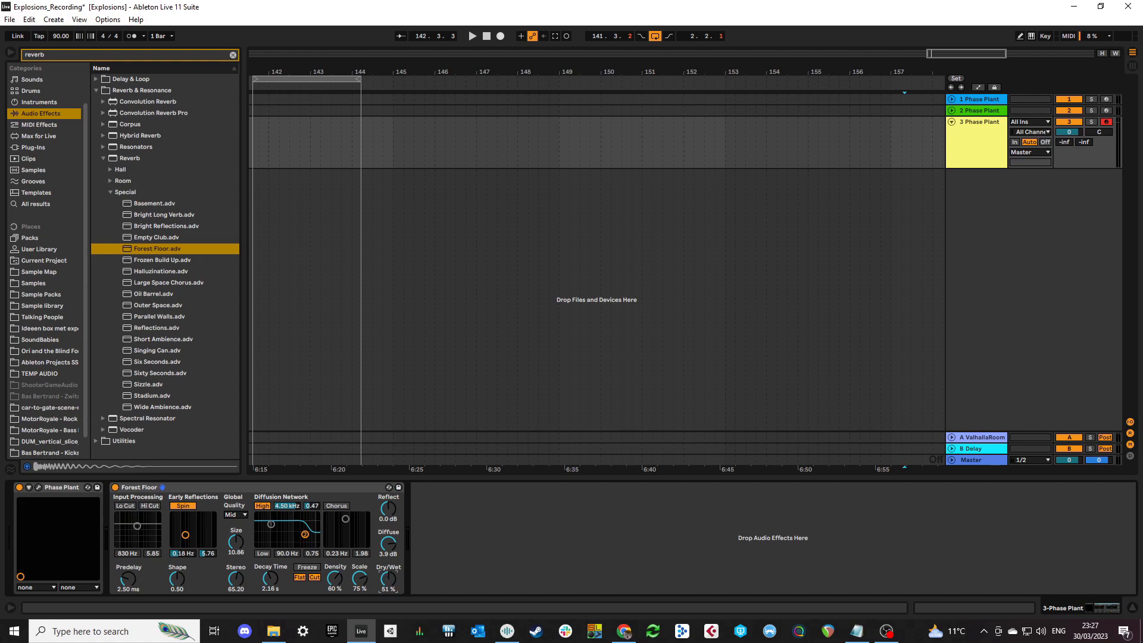
pyautogui.moveTo(269, 577); pyautogui.dragTo(269, 592)
# - Search the plug-ins for "snap" and add Snap Heap after the reverb on the track
pyautogui.click(37, 55)
pyautogui.write('snap')
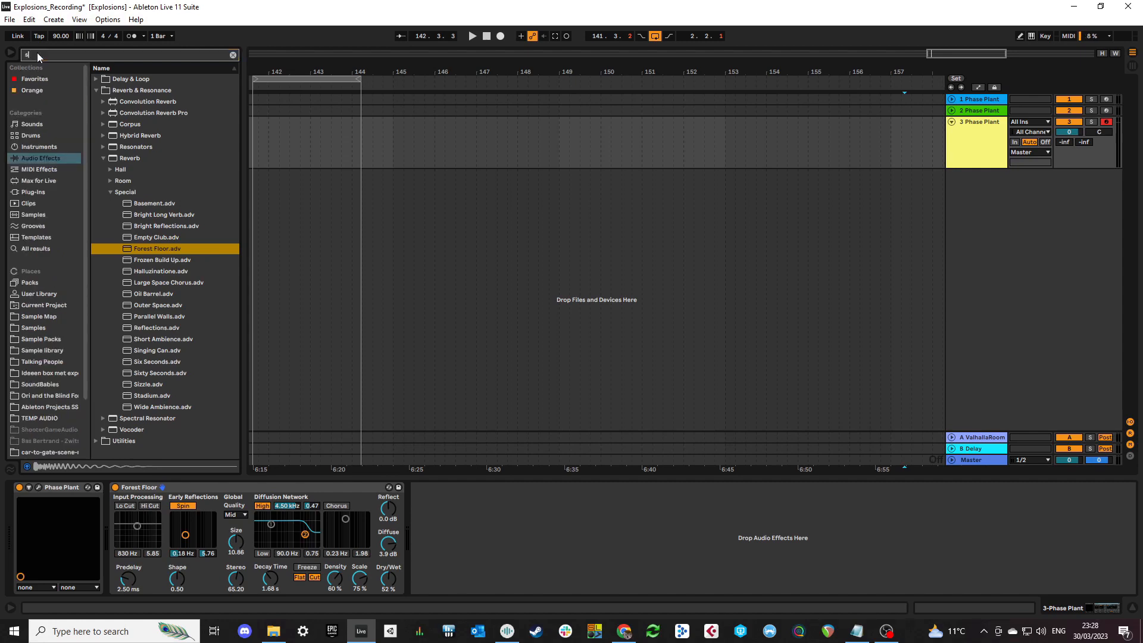
pyautogui.click(31, 193)
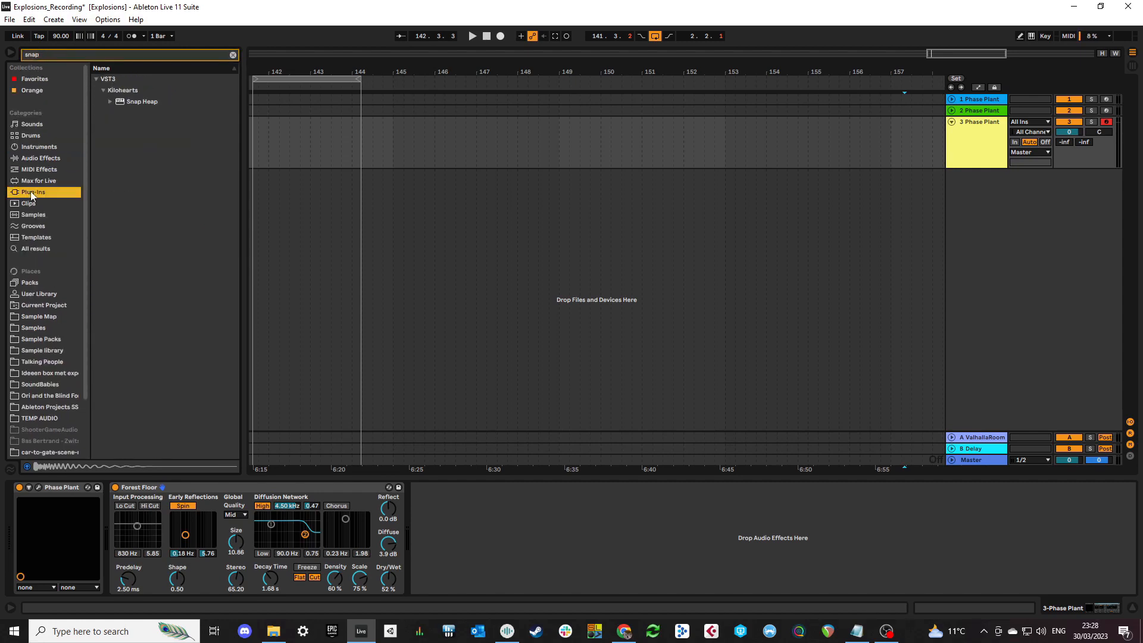
pyautogui.moveTo(141, 104); pyautogui.dragTo(454, 511)
pyautogui.moveTo(392, 24); pyautogui.dragTo(319, 21)
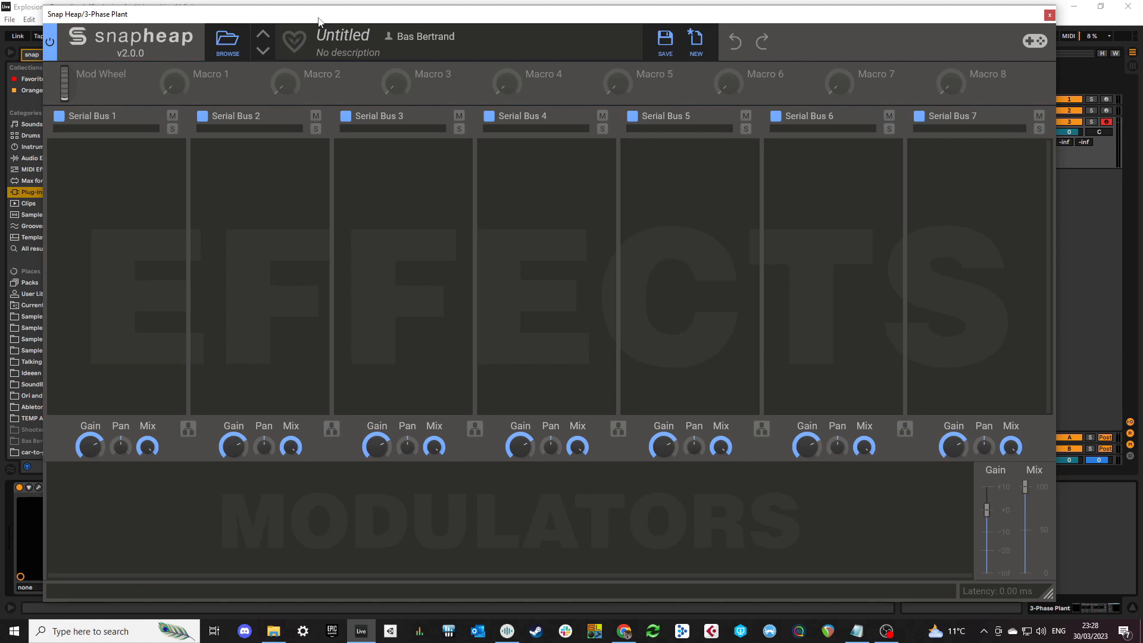
# - Add a Distortion effect to Serial Bus 1 in Snap Heap, set it to Hard Clip and raise its Drive
pyautogui.click(83, 165)
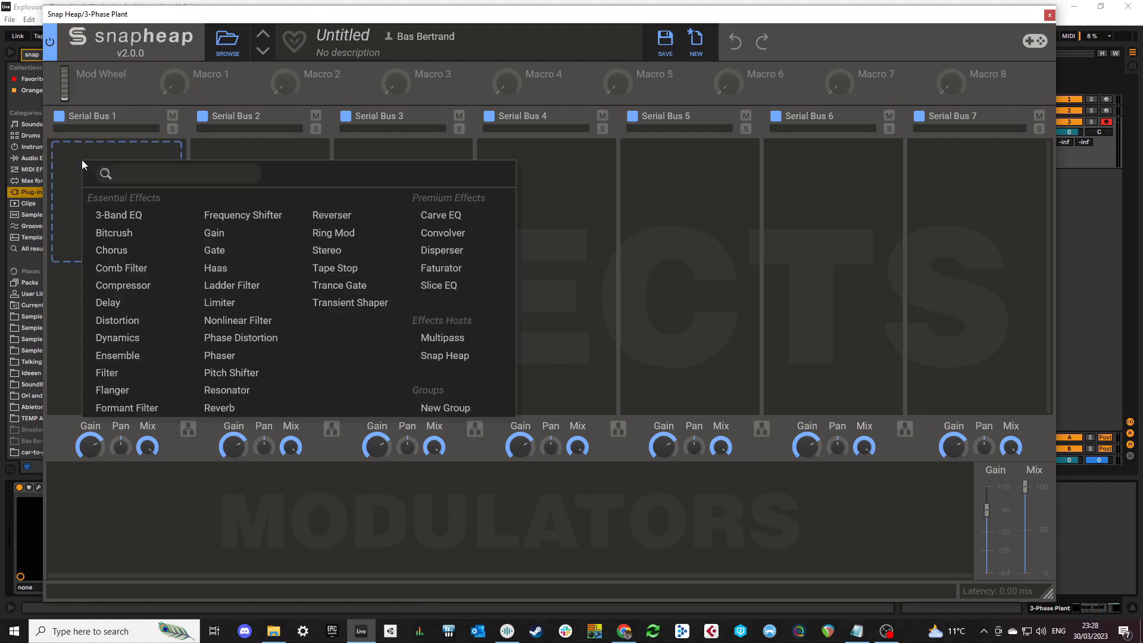
pyautogui.click(117, 320)
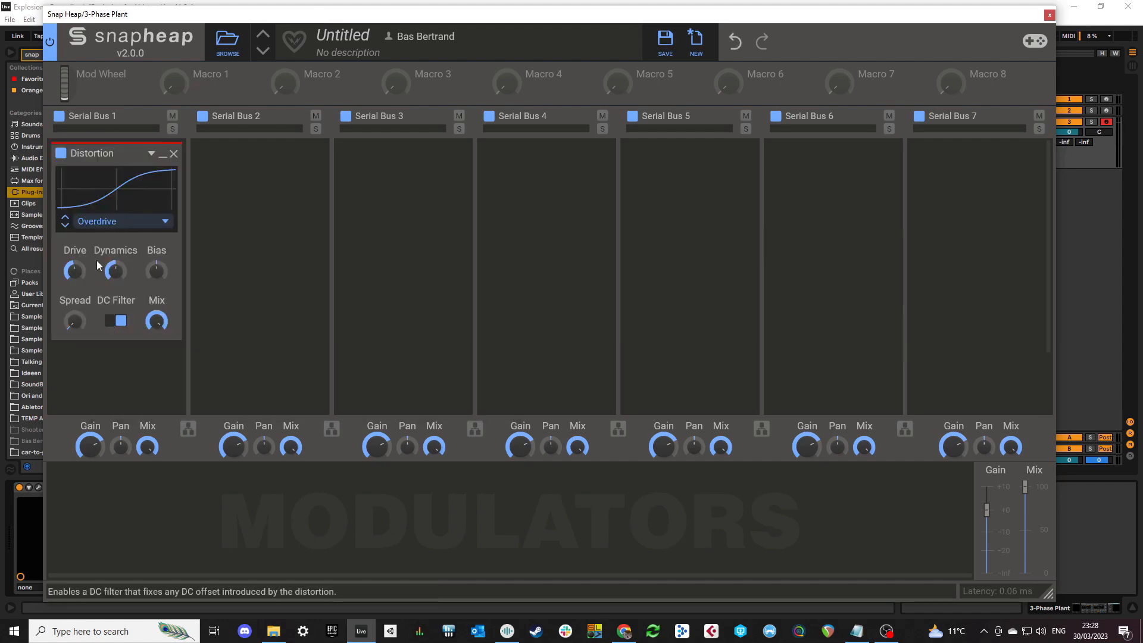
pyautogui.click(99, 224)
pyautogui.click(83, 291)
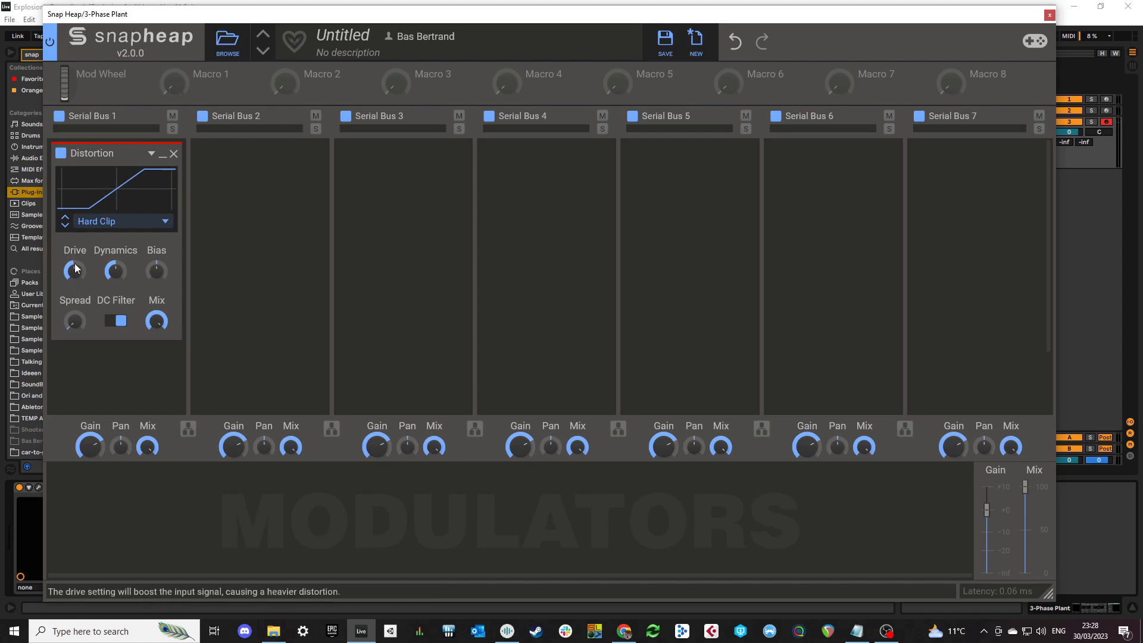
pyautogui.moveTo(74, 270); pyautogui.dragTo(72, 271)
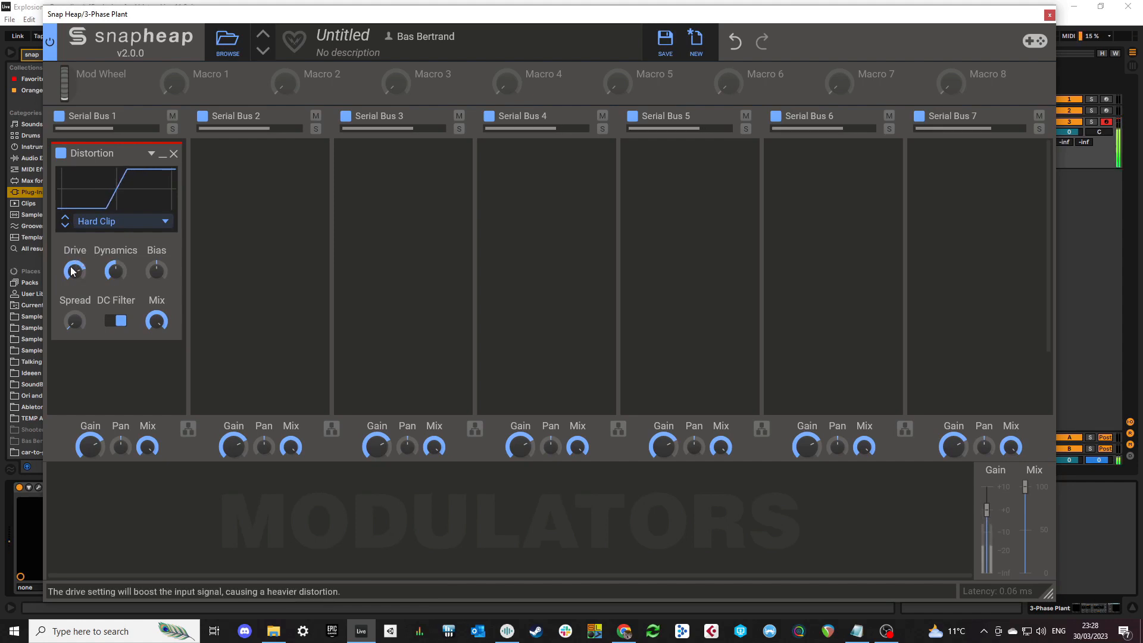
# - Add a Filter and a Multipass below the distortion in Serial Bus 1
pyautogui.click(94, 301)
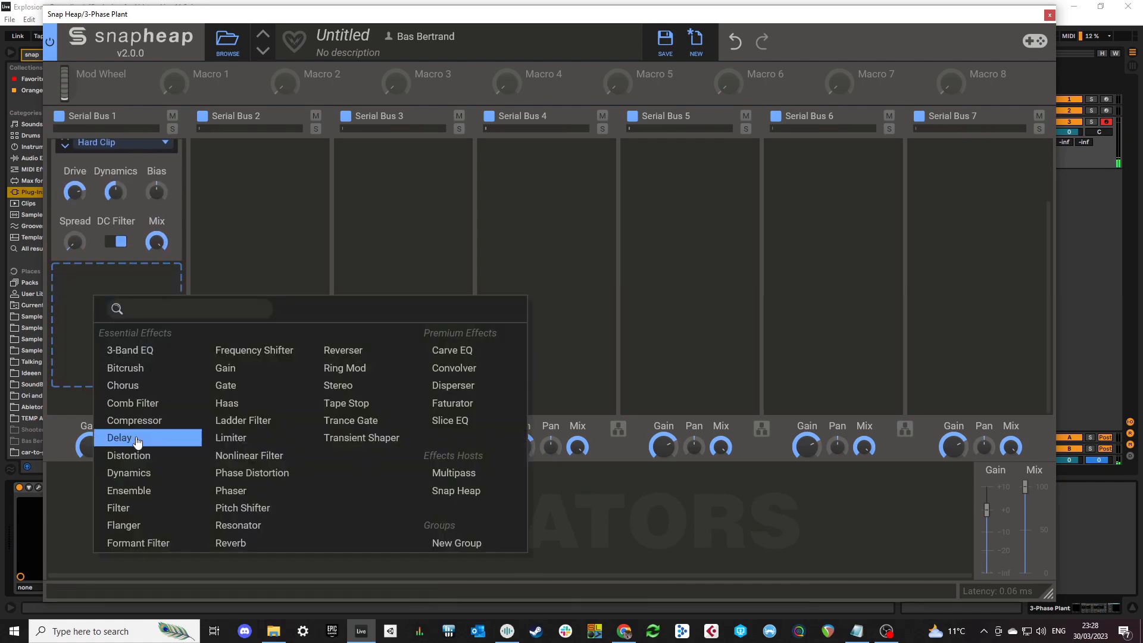
pyautogui.click(119, 507)
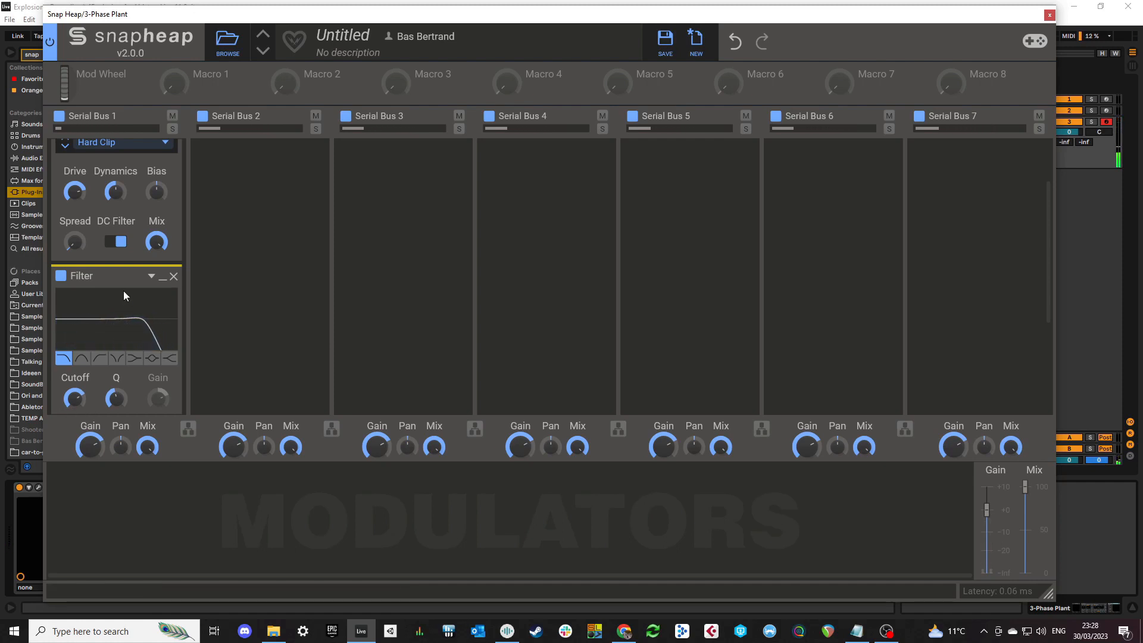
pyautogui.scroll(-2, 125, 291)
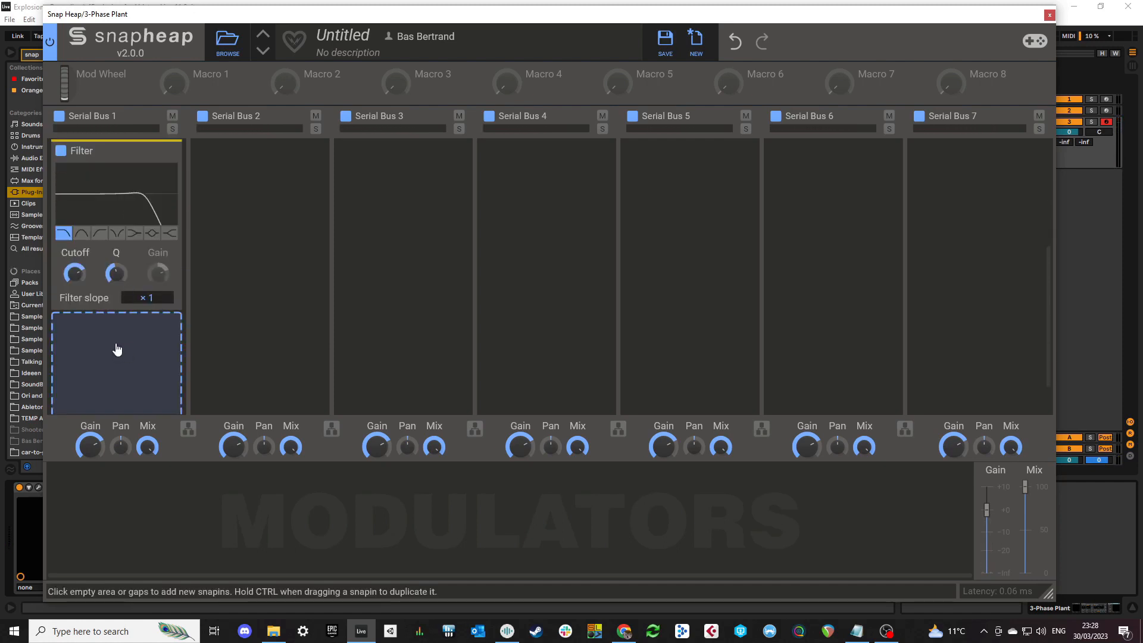
pyautogui.click(117, 350)
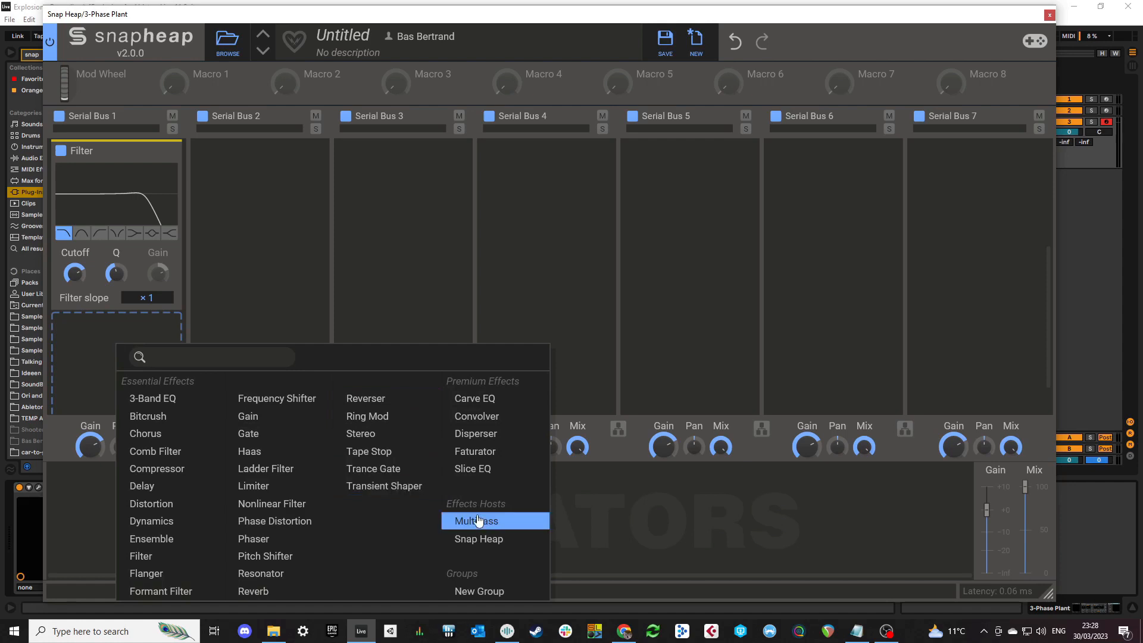
pyautogui.click(506, 521)
# - Load the N.O.T.T. preset from the factory Dynamics folder into the Multipass in Serial Bus 1
pyautogui.scroll(-2, 135, 292)
pyautogui.click(96, 225)
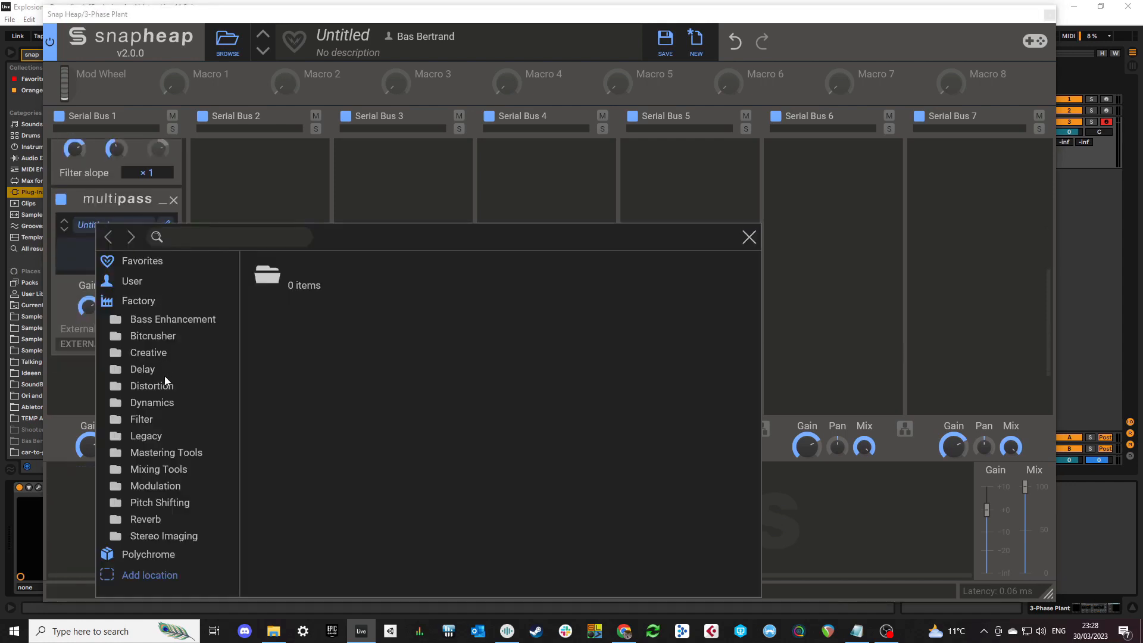
pyautogui.click(156, 404)
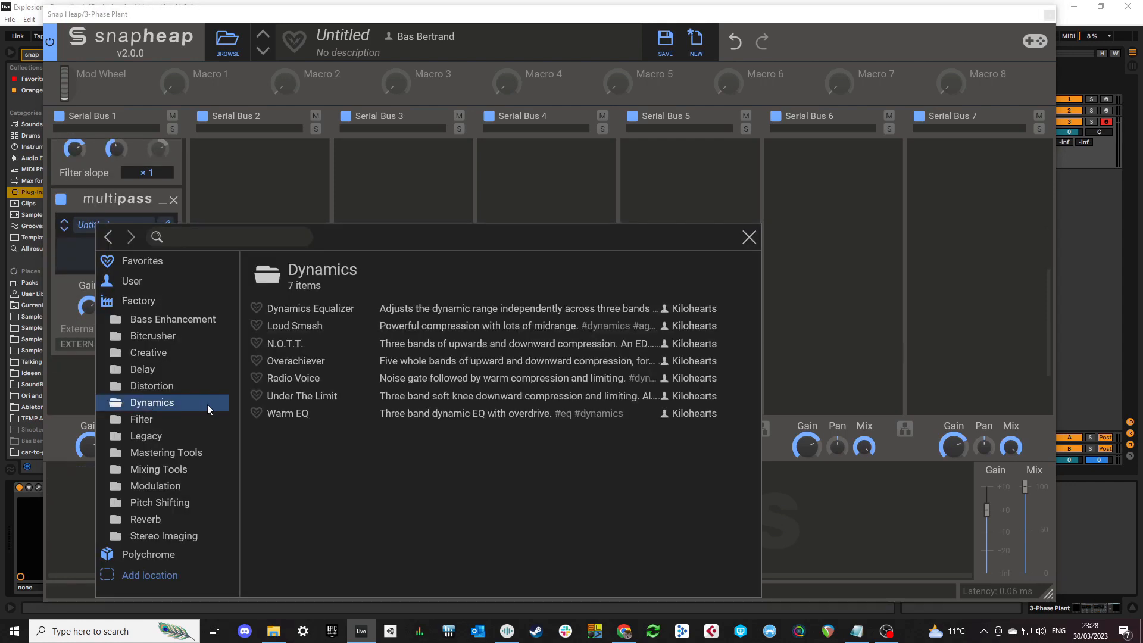
pyautogui.click(277, 343)
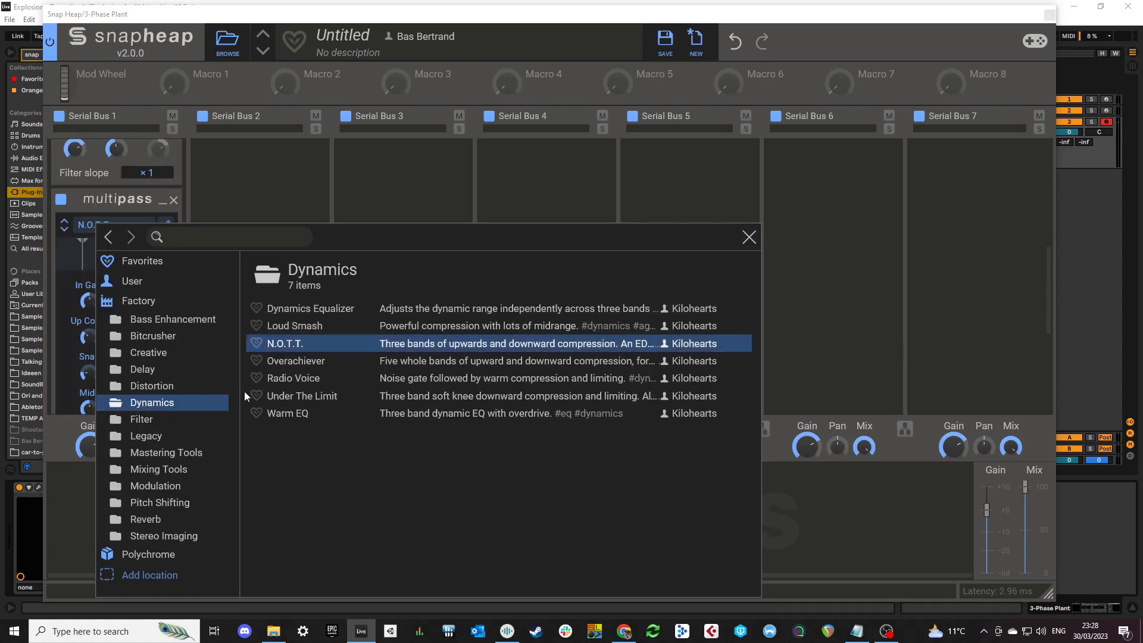
pyautogui.click(221, 200)
# - Add a 3-Band EQ to Serial Bus 2 with Low raised and High lowered, and fine-tune the Serial Bus 1 distortion's Drive
pyautogui.scroll(5, 217, 252)
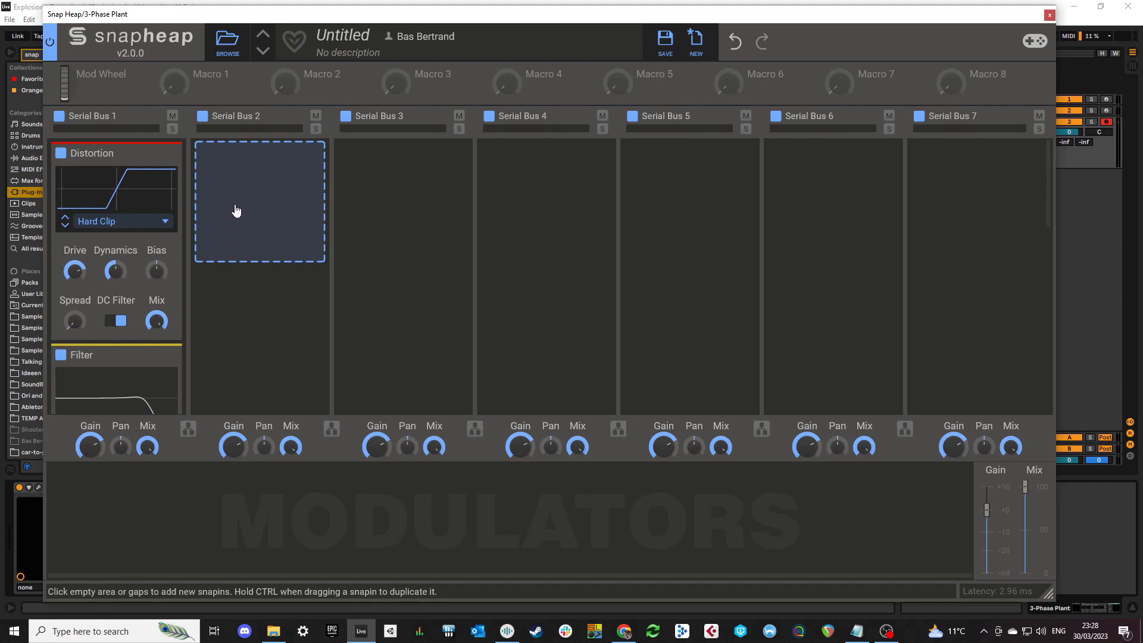
pyautogui.click(236, 210)
pyautogui.click(245, 257)
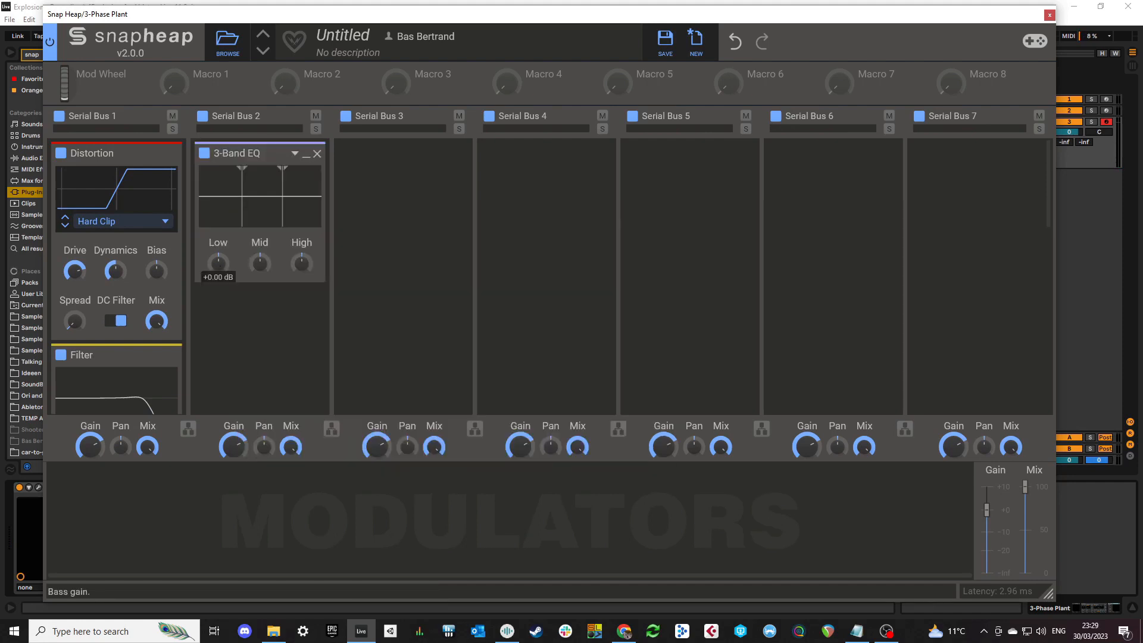
pyautogui.moveTo(301, 263); pyautogui.dragTo(302, 288)
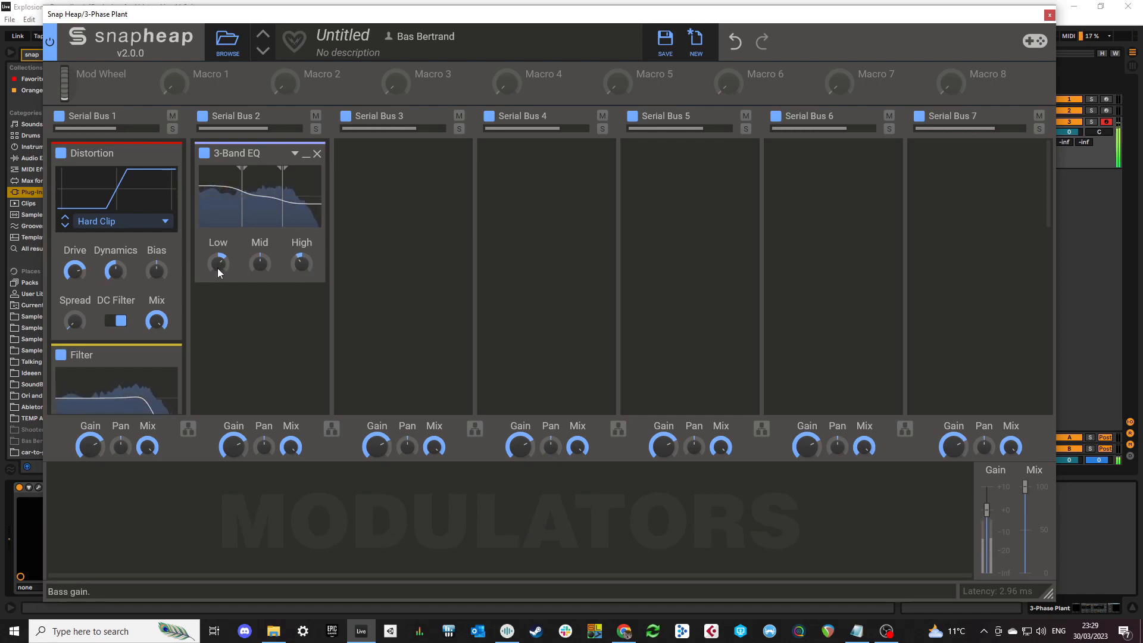
pyautogui.moveTo(74, 271); pyautogui.dragTo(75, 271)
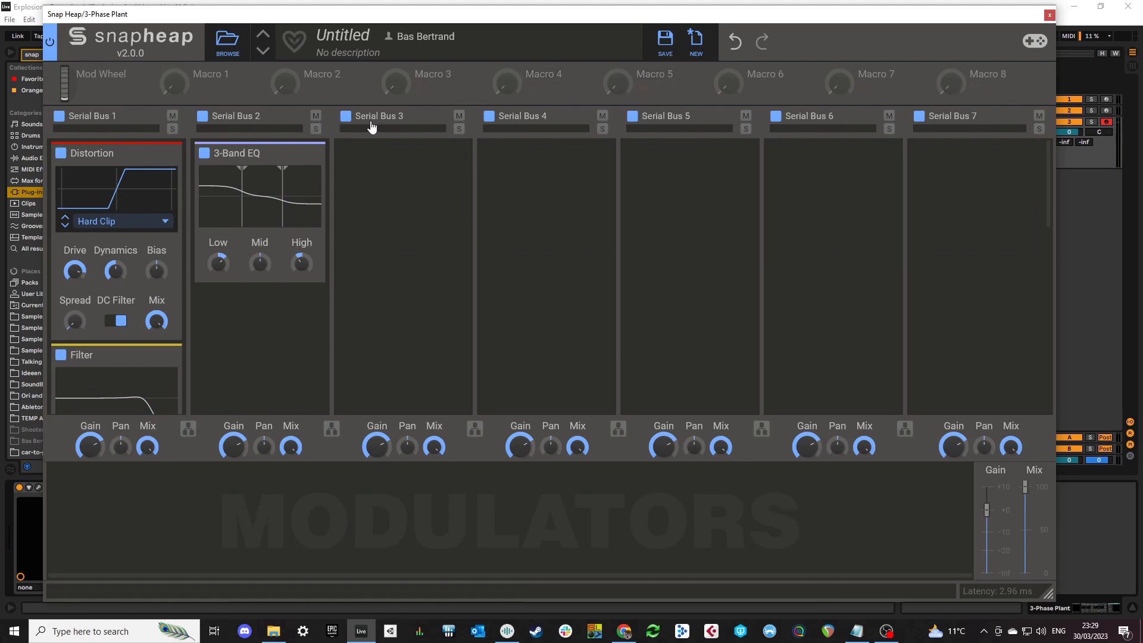
# - Add a Distortion below the EQ in Serial Bus 2, set to Saturate with Mix at 53 % and a reduced Drive
pyautogui.click(246, 321)
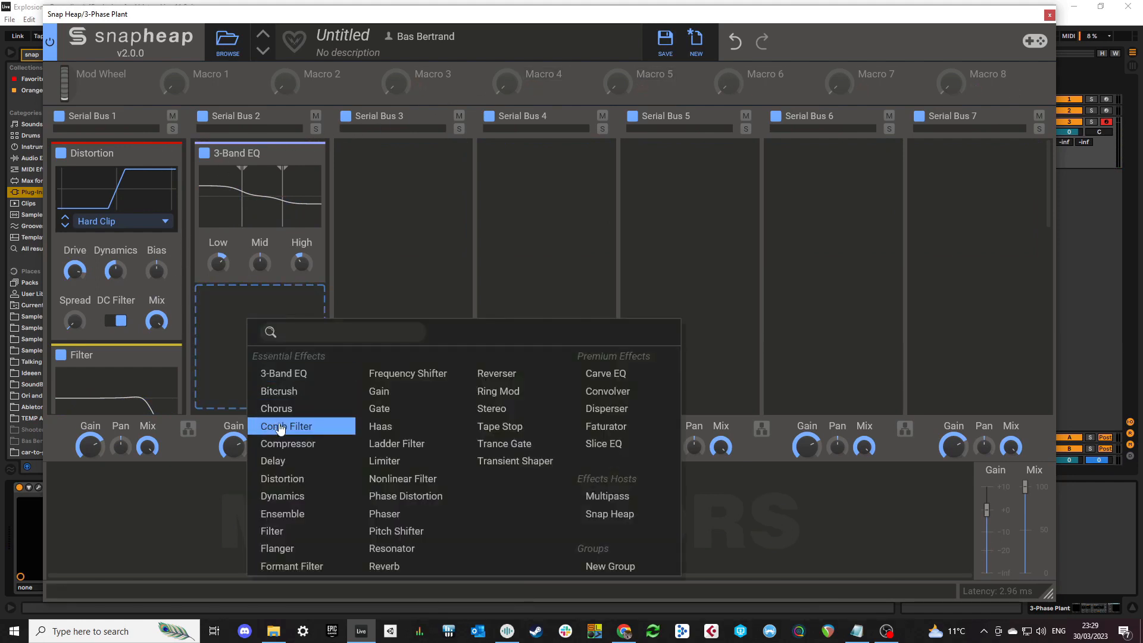
pyautogui.click(281, 479)
pyautogui.click(256, 282)
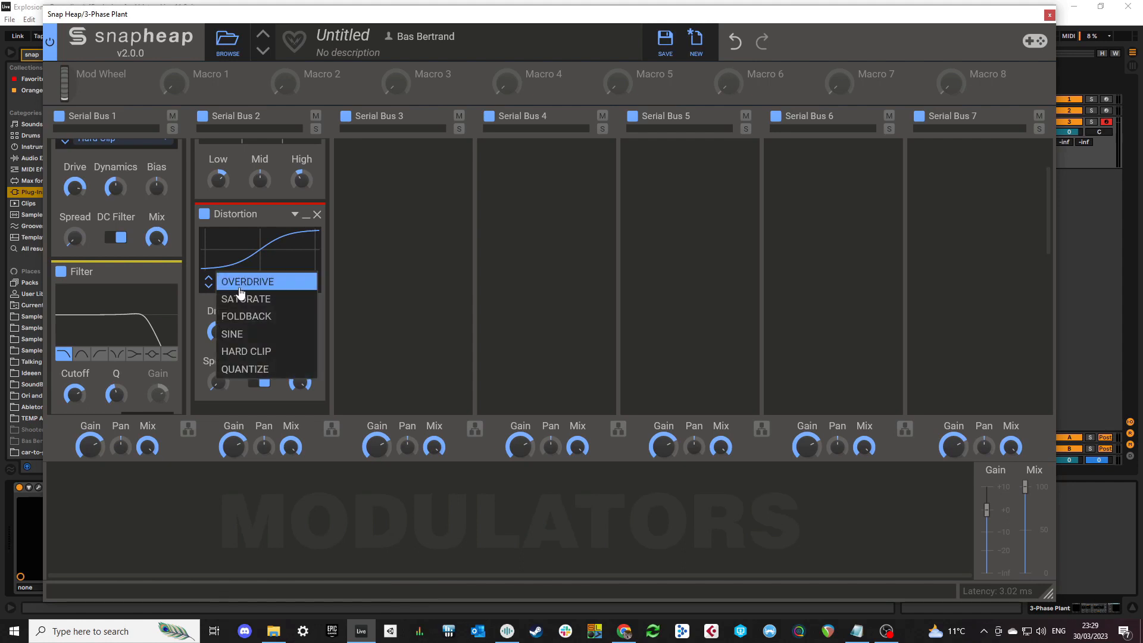
pyautogui.click(260, 300)
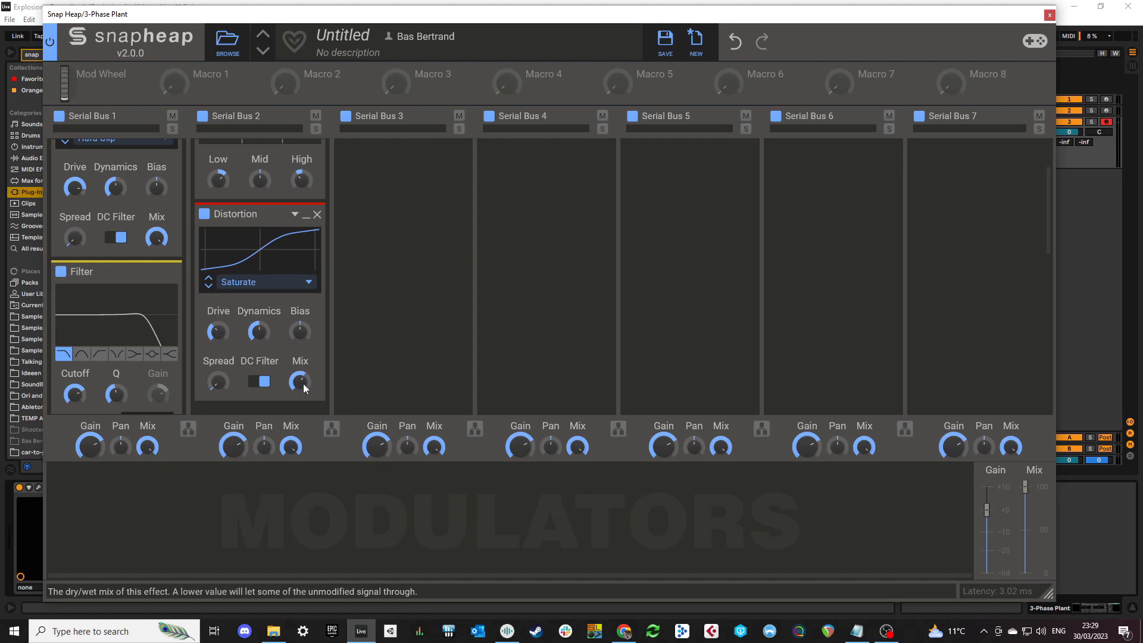
pyautogui.moveTo(295, 383); pyautogui.dragTo(295, 392)
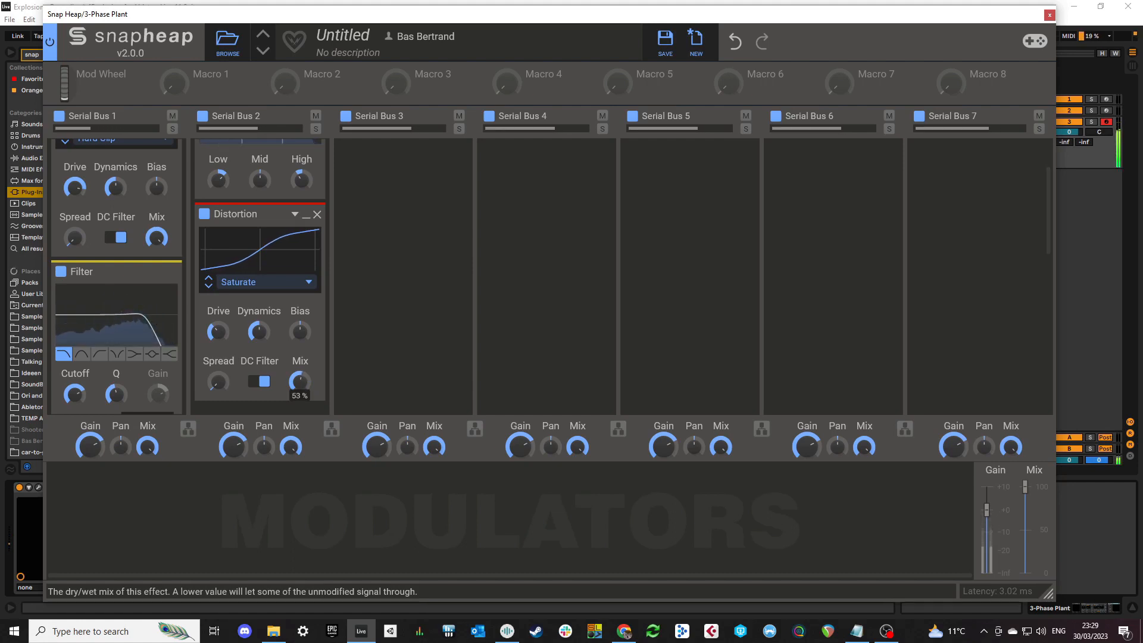
pyautogui.moveTo(217, 332); pyautogui.dragTo(217, 342)
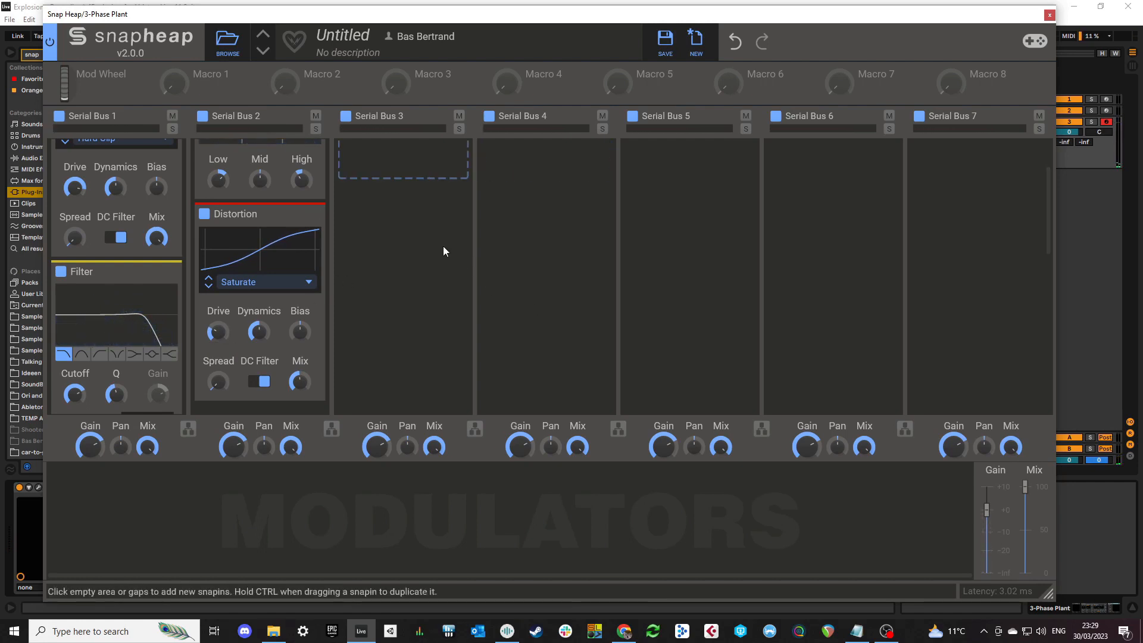
# - Add a Haas effect to Serial Bus 3
pyautogui.scroll(3, 348, 238)
pyautogui.click(376, 189)
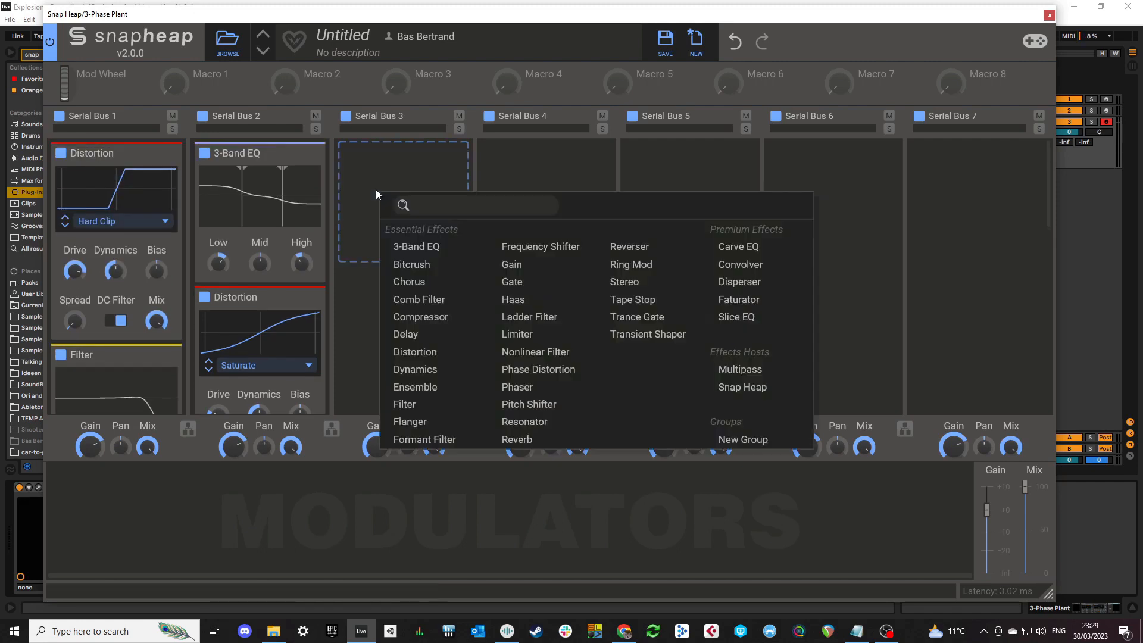
pyautogui.click(524, 301)
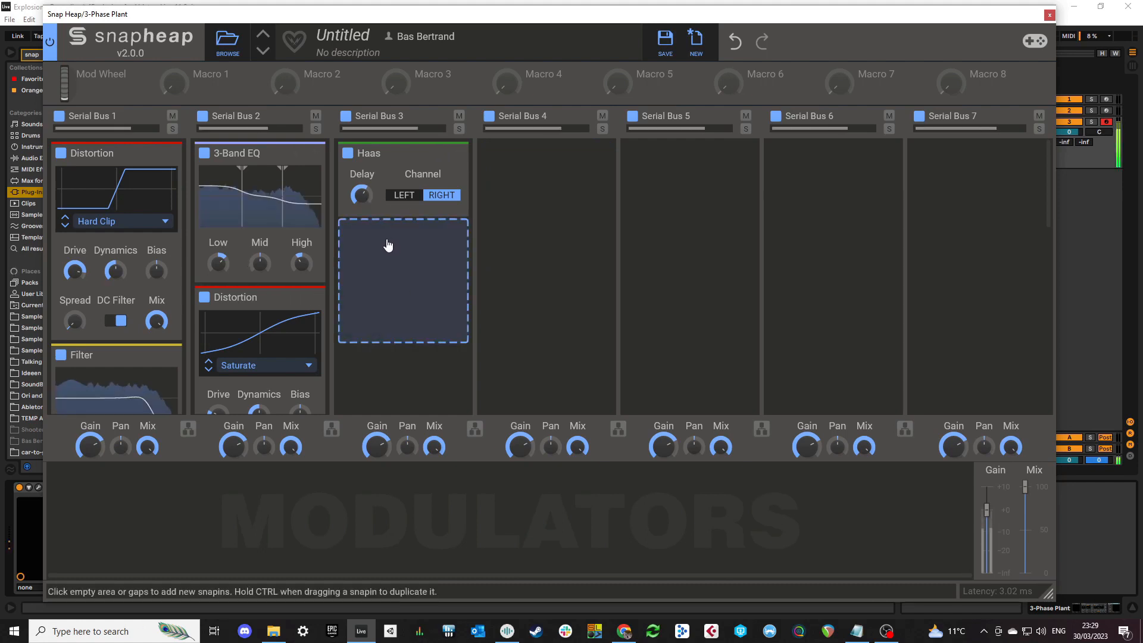
# - Add a Transient Shaper below the Haas effect in Serial Bus 3, raise its Attack and enable Clip
pyautogui.click(403, 254)
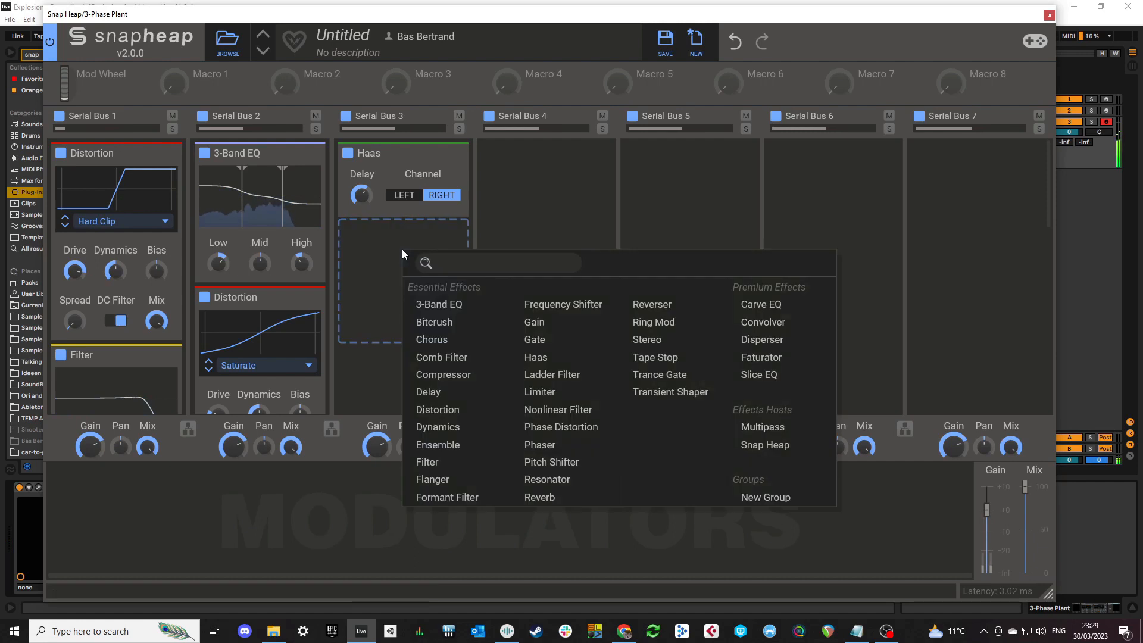
pyautogui.click(658, 390)
pyautogui.moveTo(366, 272); pyautogui.dragTo(365, 271)
pyautogui.click(429, 354)
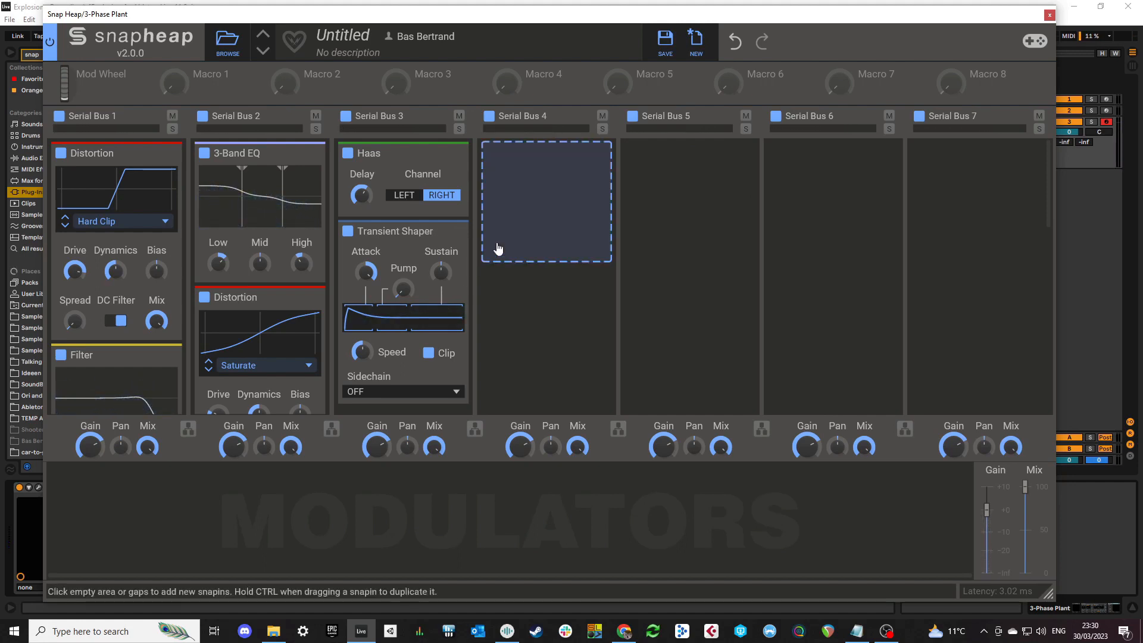
# - Add a 3-Band EQ to Serial Bus 4 and slightly raise its Low and High bands
pyautogui.click(517, 191)
pyautogui.click(519, 245)
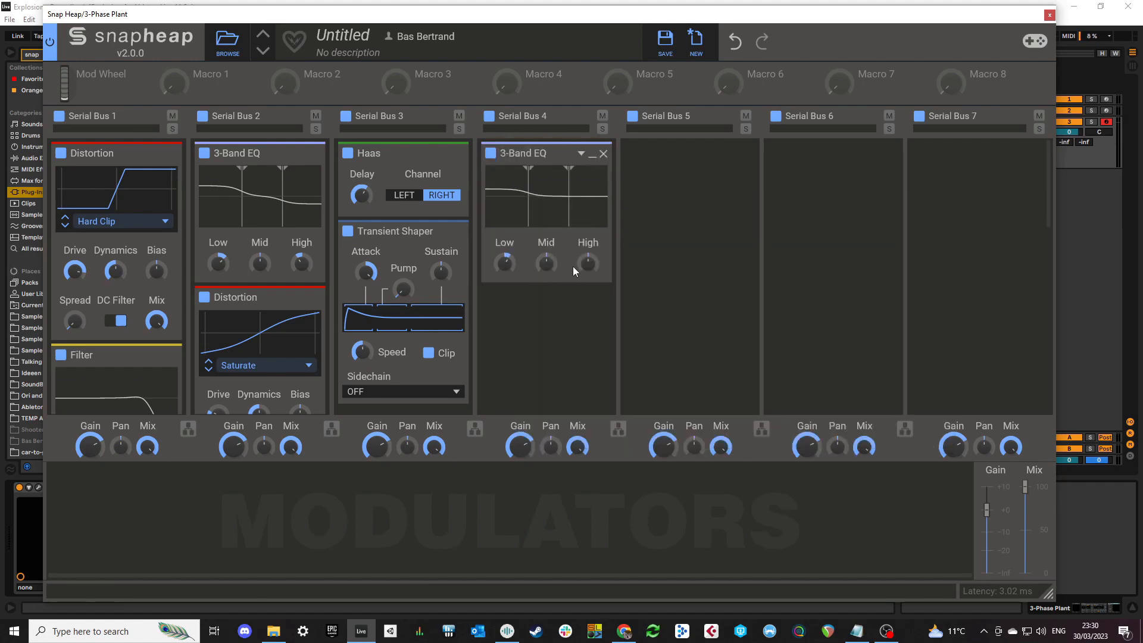
pyautogui.moveTo(594, 264); pyautogui.dragTo(593, 263)
# - Add a Distortion below the EQ in Serial Bus 4, set it to Saturate and lower its Drive and Mix
pyautogui.click(559, 327)
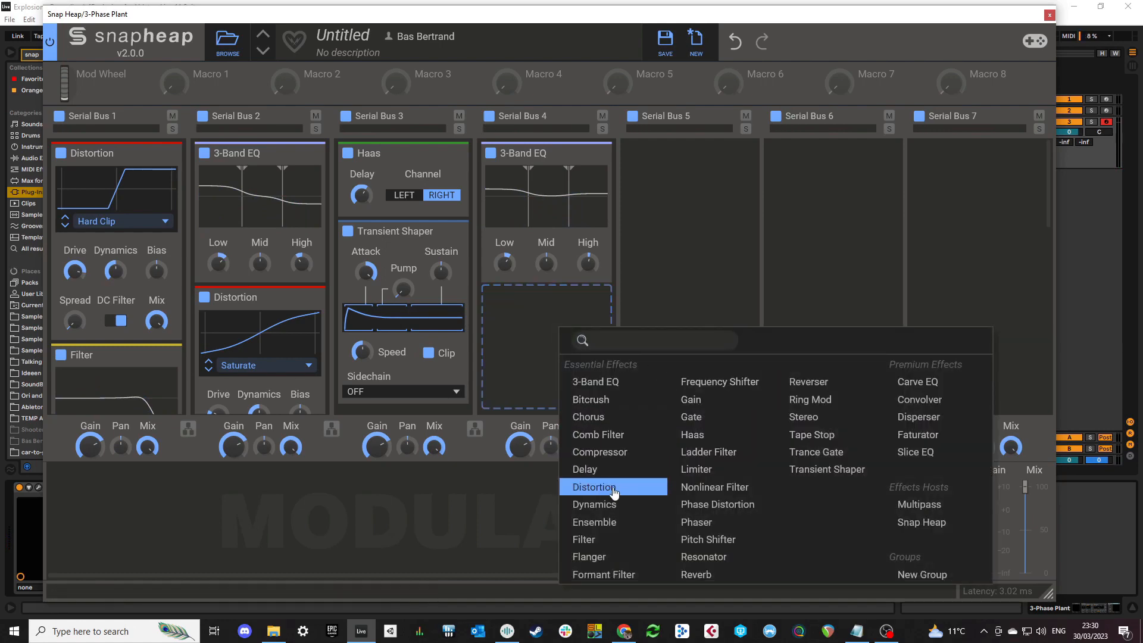
pyautogui.click(613, 493)
pyautogui.scroll(-3, 523, 366)
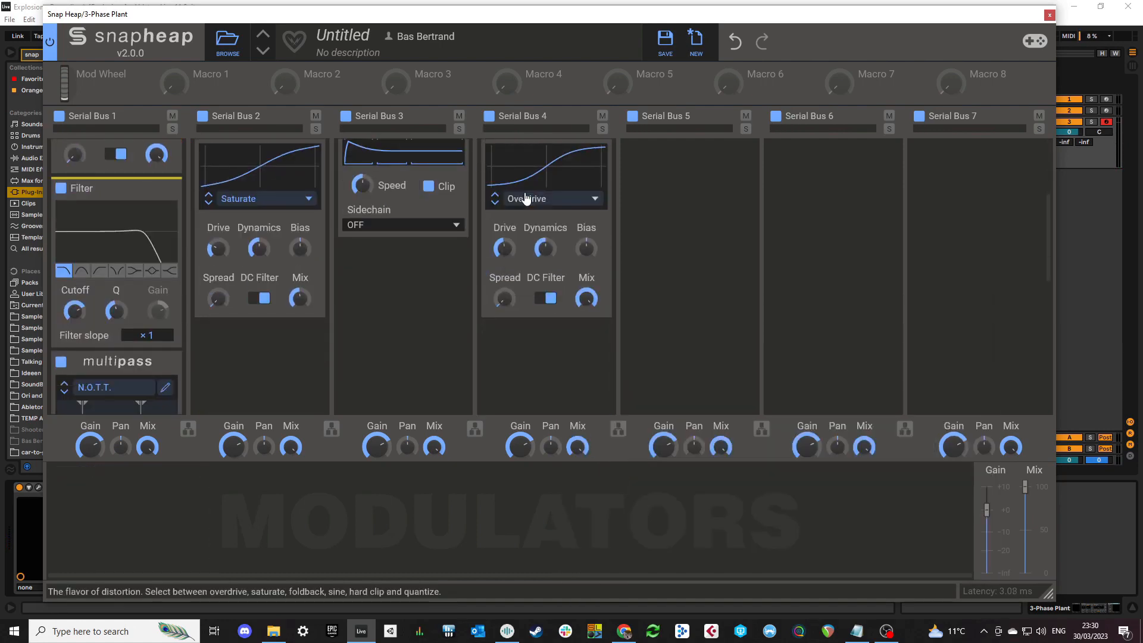
pyautogui.click(526, 197)
pyautogui.click(522, 212)
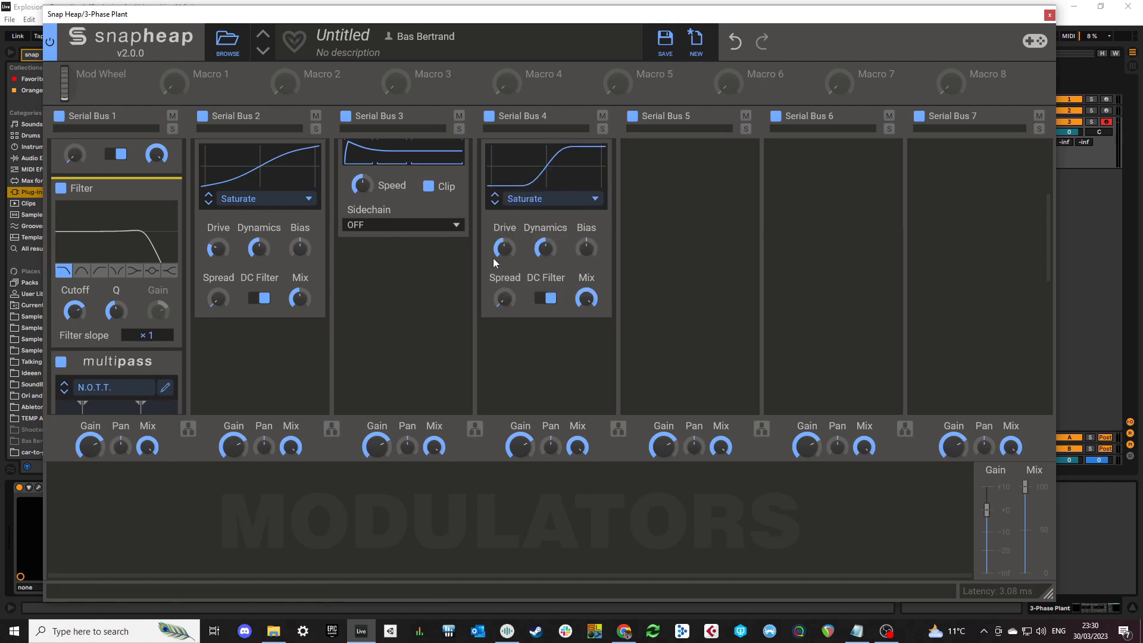
pyautogui.moveTo(503, 248); pyautogui.dragTo(503, 245)
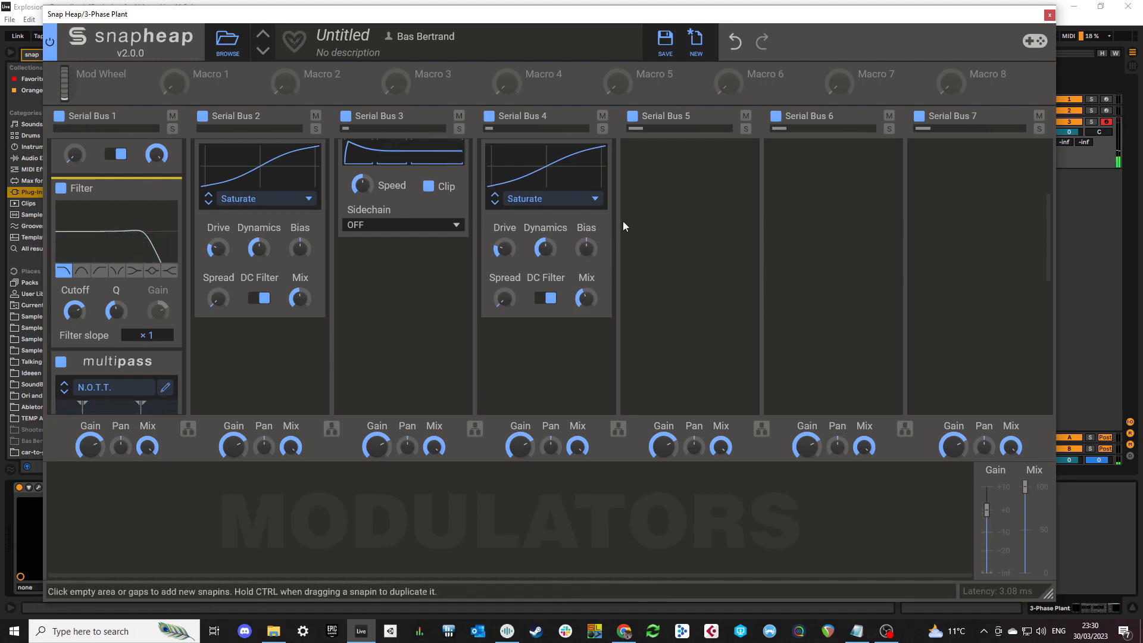
# - Add a Slice EQ to Serial Bus 5 and open its editor
pyautogui.scroll(3, 568, 236)
pyautogui.click(669, 204)
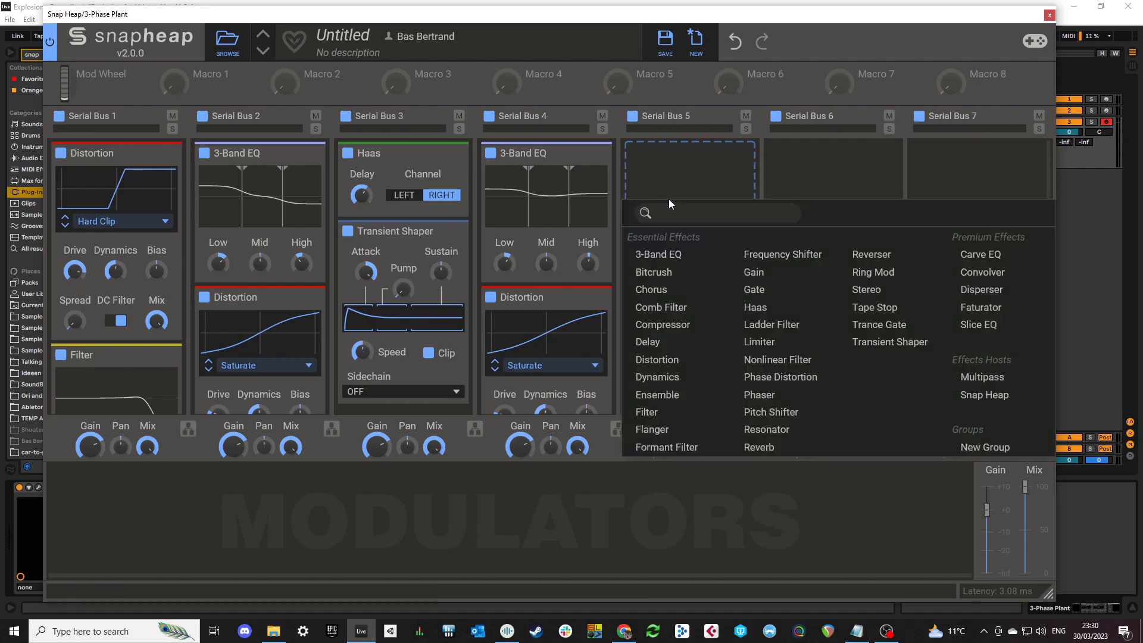
pyautogui.click(994, 327)
pyautogui.click(739, 188)
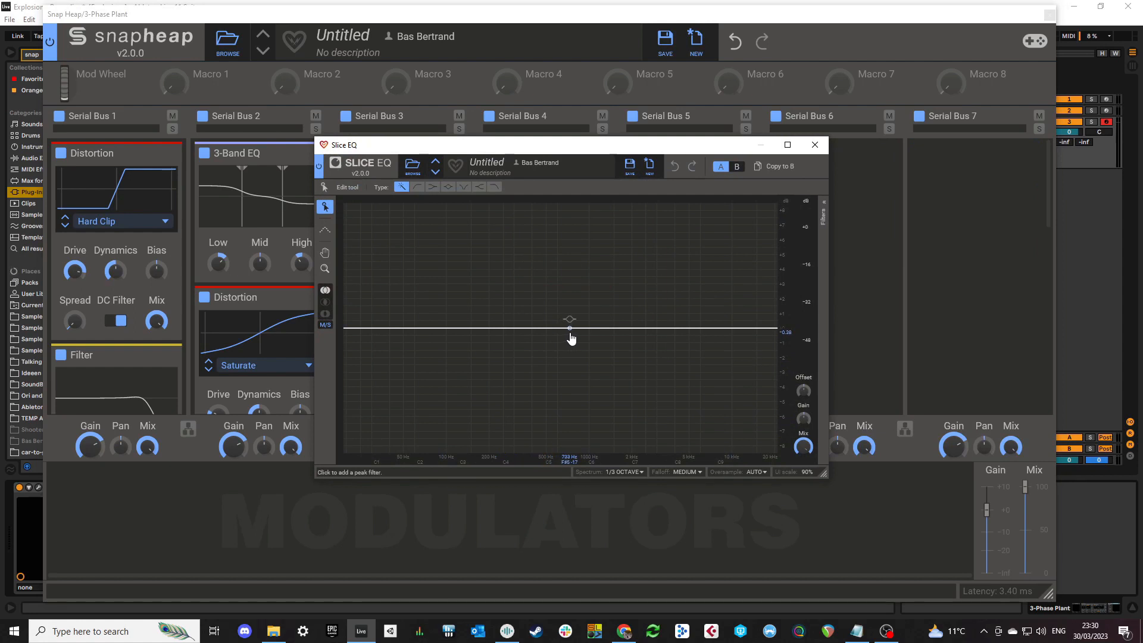
# - Shape the Slice EQ with a peak cut around 700 Hz, a high shelf boost at about 3.76 kHz and a low shelf boost at about 113 Hz
pyautogui.moveTo(565, 338); pyautogui.dragTo(566, 364)
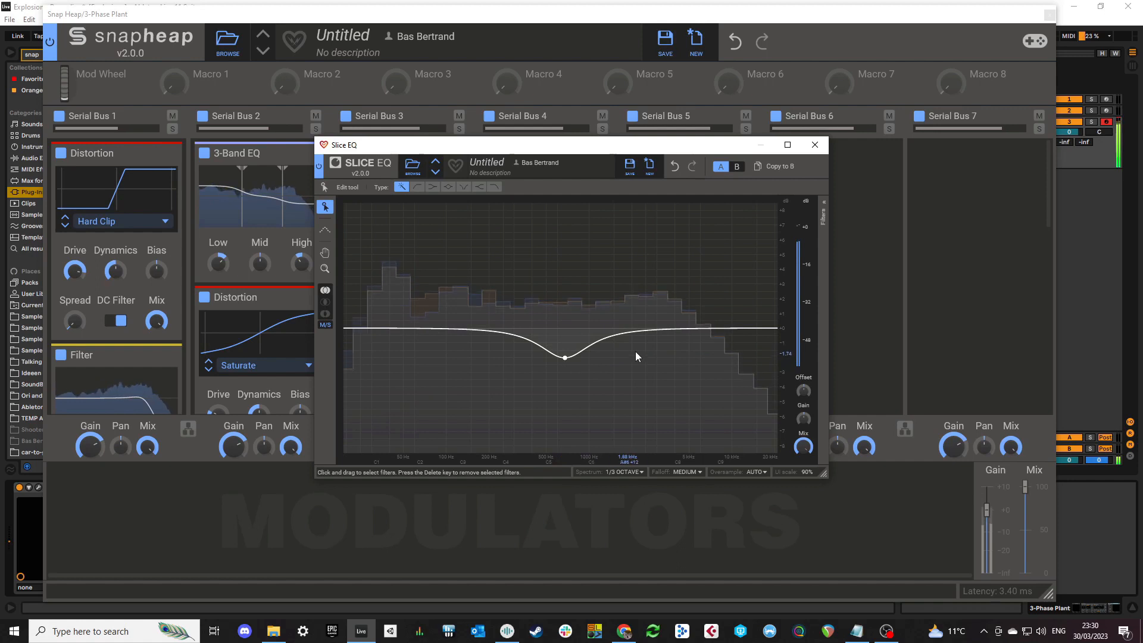
pyautogui.moveTo(744, 334); pyautogui.dragTo(655, 332)
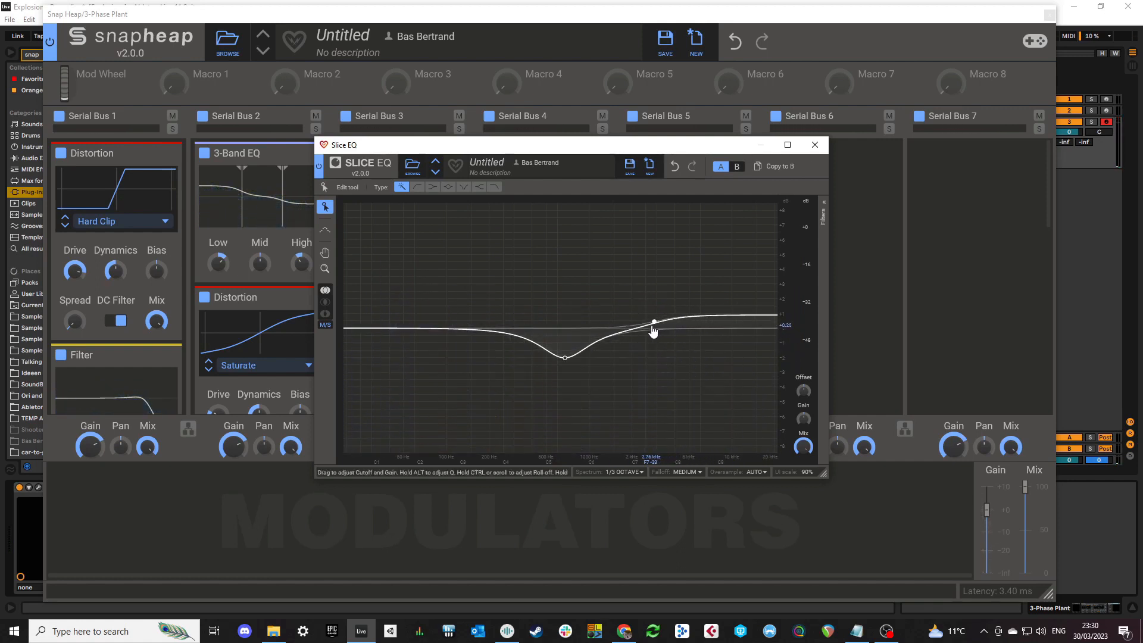
pyautogui.moveTo(409, 328); pyautogui.dragTo(454, 332)
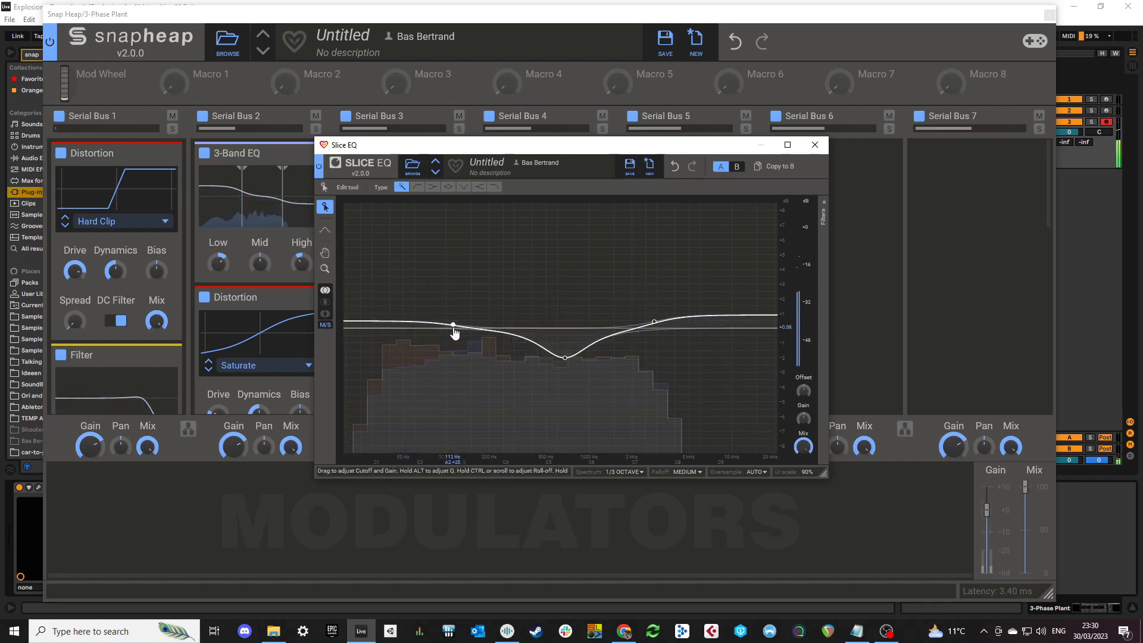
pyautogui.click(814, 145)
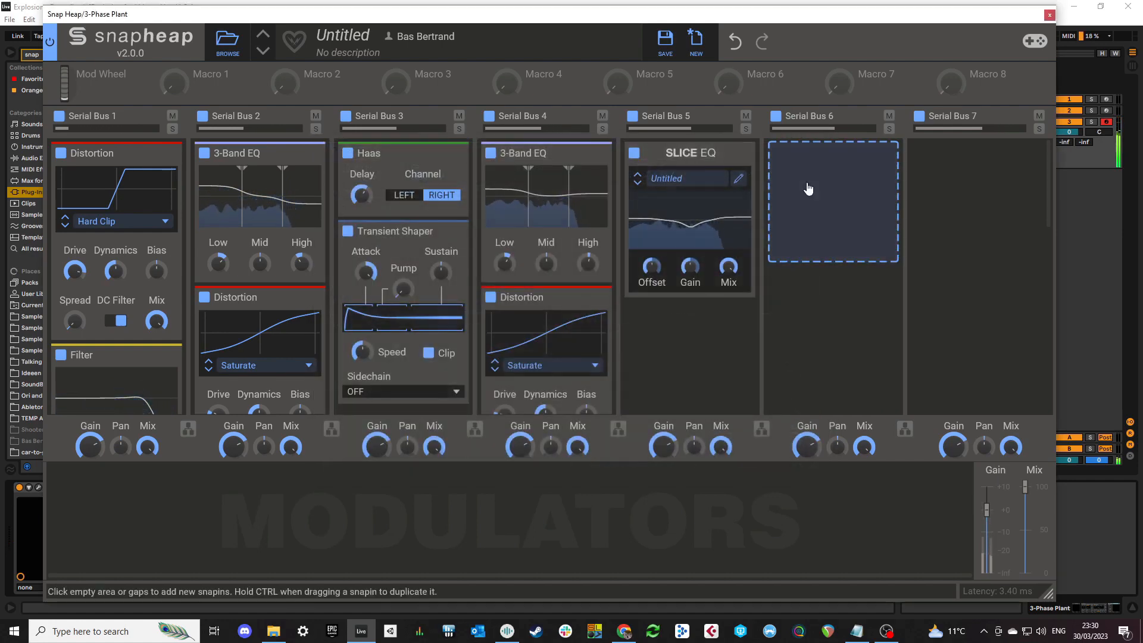
# - Add a Disperser to Serial Bus 6 and set its frequency to 81.3 Hz
pyautogui.click(808, 189)
pyautogui.click(981, 283)
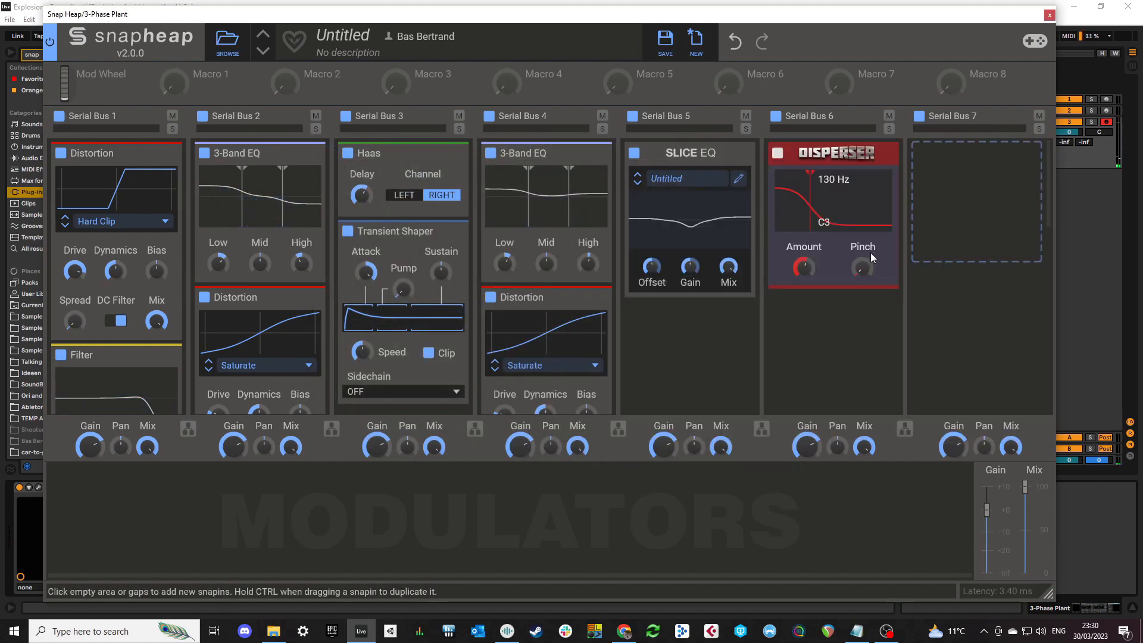
pyautogui.moveTo(810, 231); pyautogui.dragTo(803, 233)
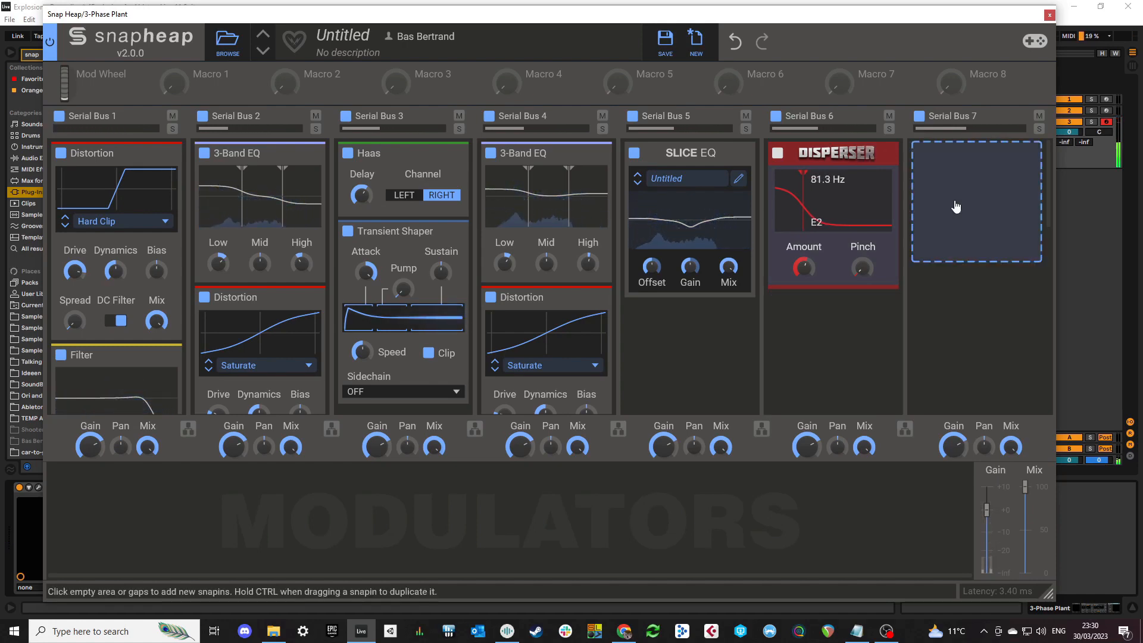
# - Add a Limiter to Serial Bus 7
pyautogui.click(955, 205)
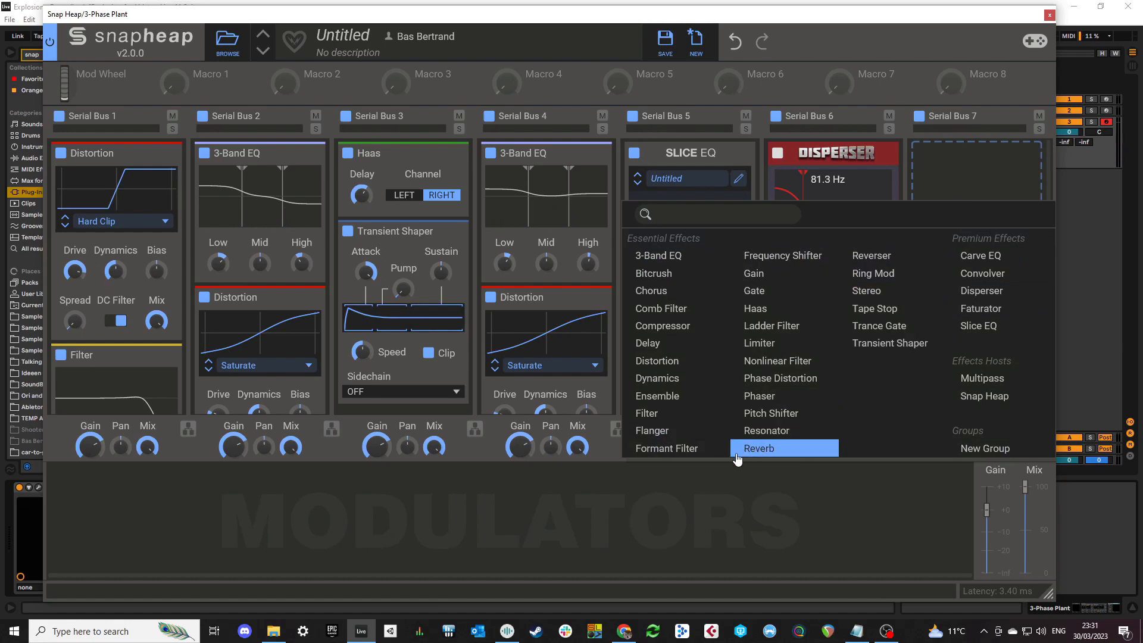
pyautogui.click(817, 343)
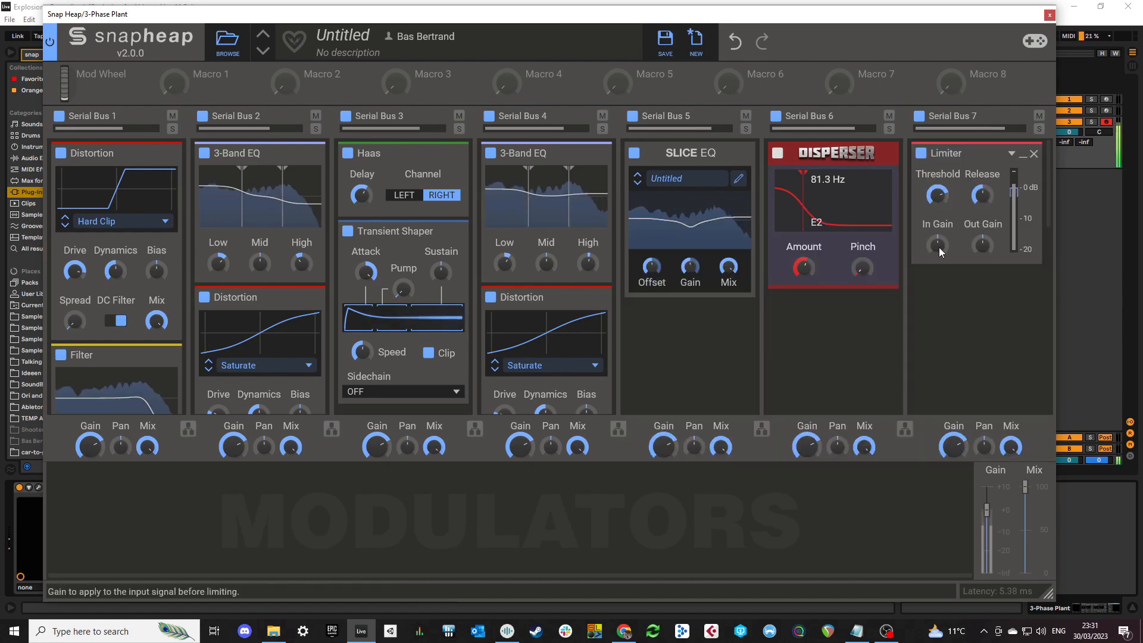
# - Adjust the input gain of the Limiter on Serial Bus 7 and close the Snap Heap window
pyautogui.moveTo(939, 247)
pyautogui.mouseDown()
pyautogui.moveTo(938, 238)
pyautogui.moveTo(938, 249)
pyautogui.mouseUp()
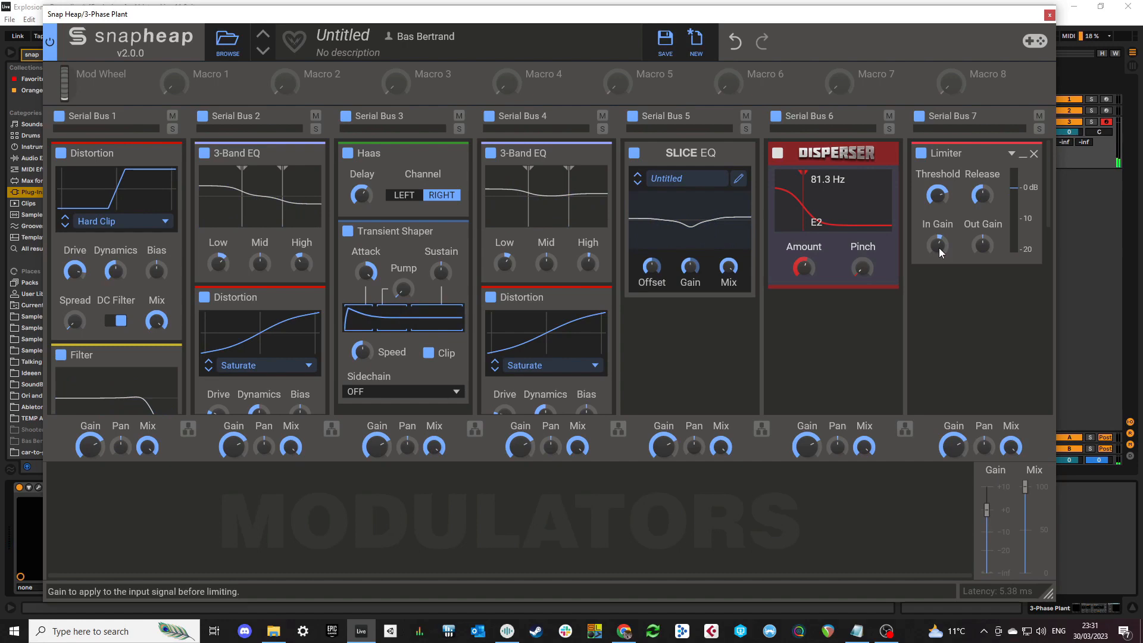
pyautogui.click(1050, 14)
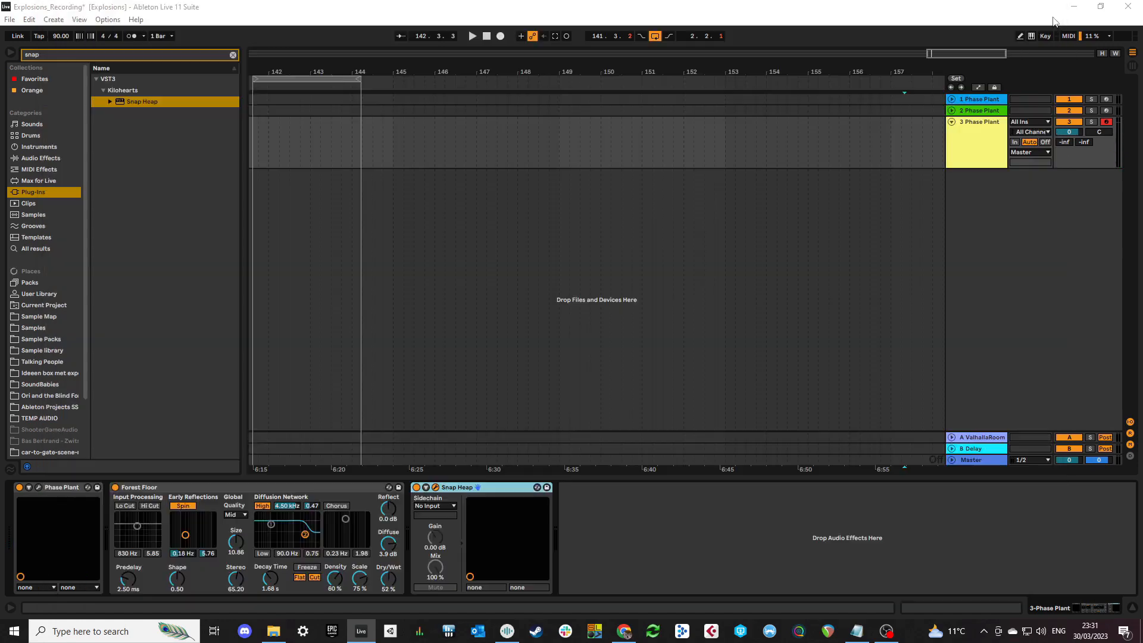
# - Open the Phase Plant instrument on track 3 and add a second Curve modulator
pyautogui.click(39, 489)
pyautogui.scroll(-3, 500, 298)
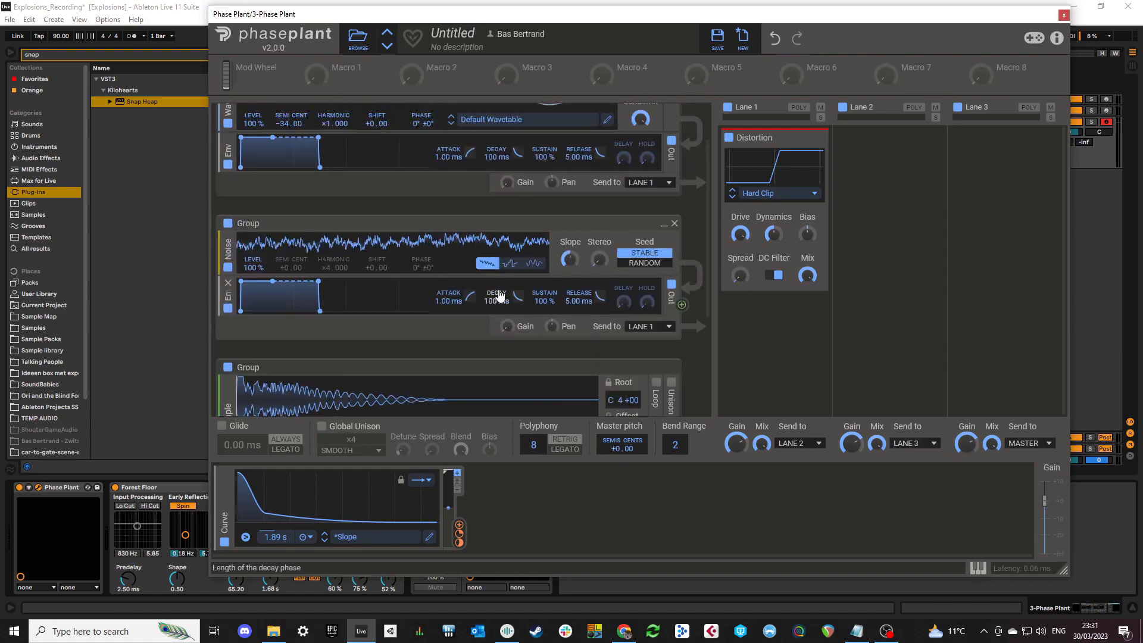
pyautogui.scroll(2, 499, 296)
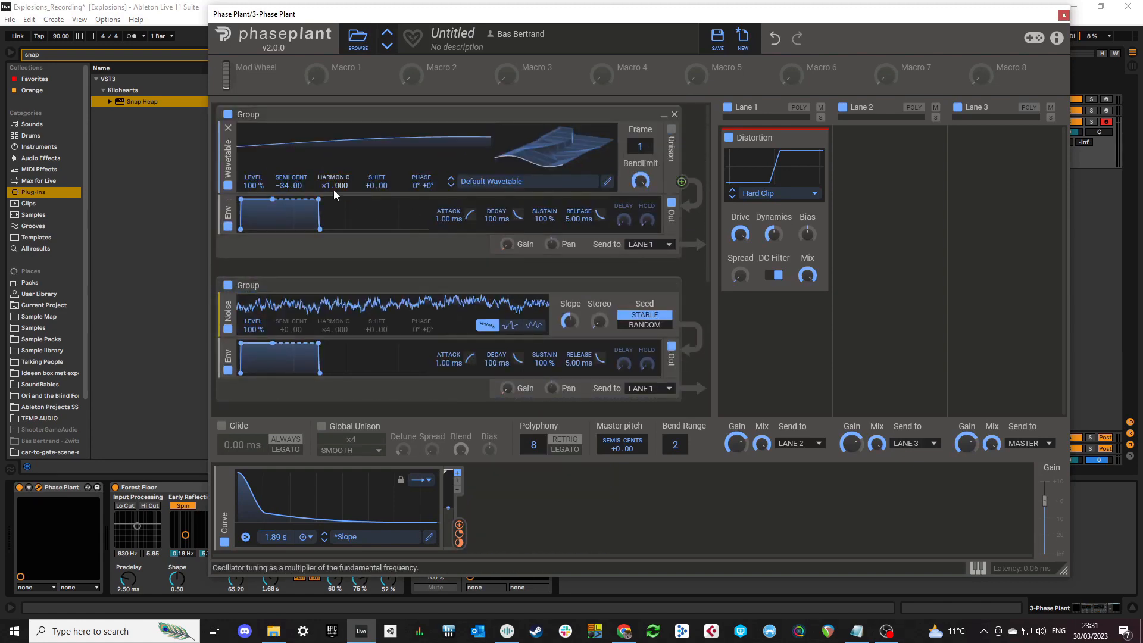
pyautogui.click(548, 485)
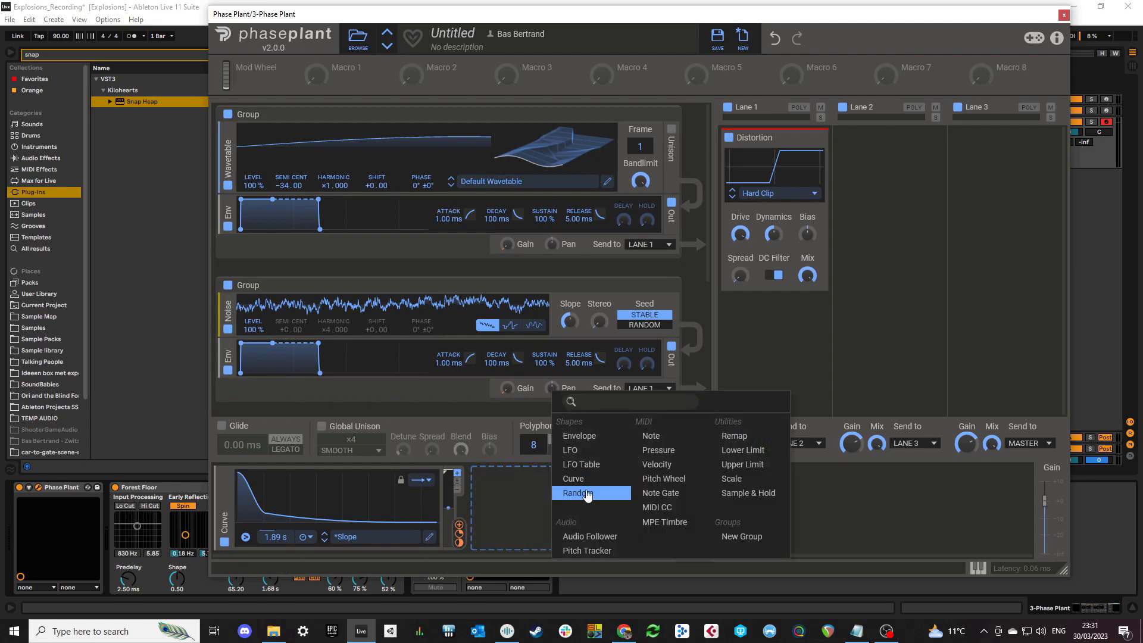
pyautogui.click(577, 479)
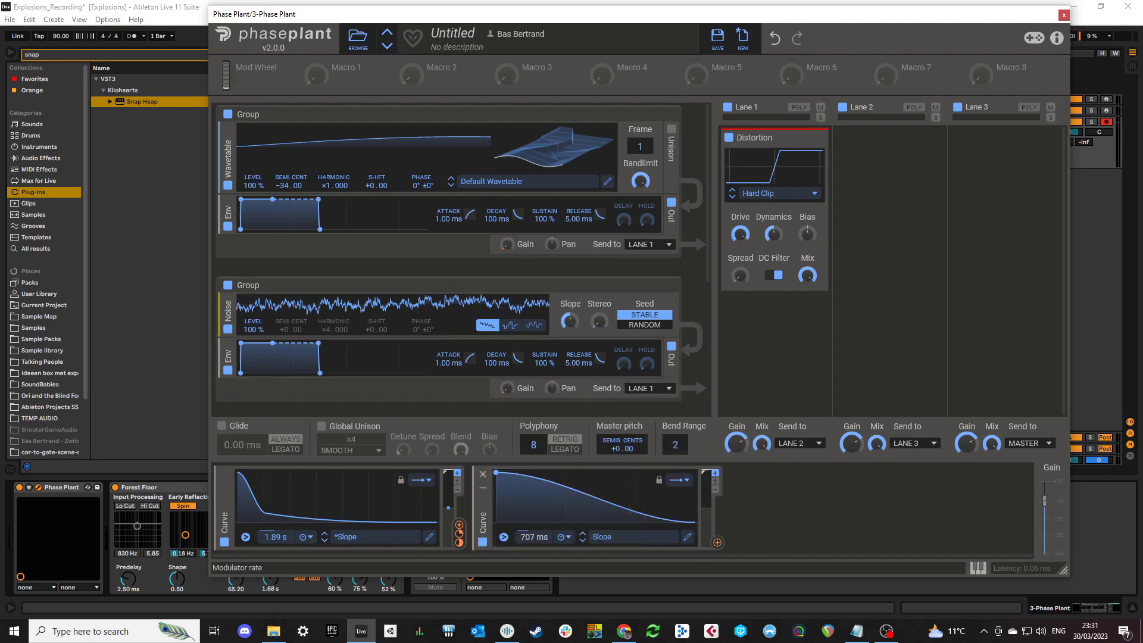
# - Reshape the second curve into a steep initial drop to about 10 % with a long tail, and set its rate to 221 ms
pyautogui.click(687, 537)
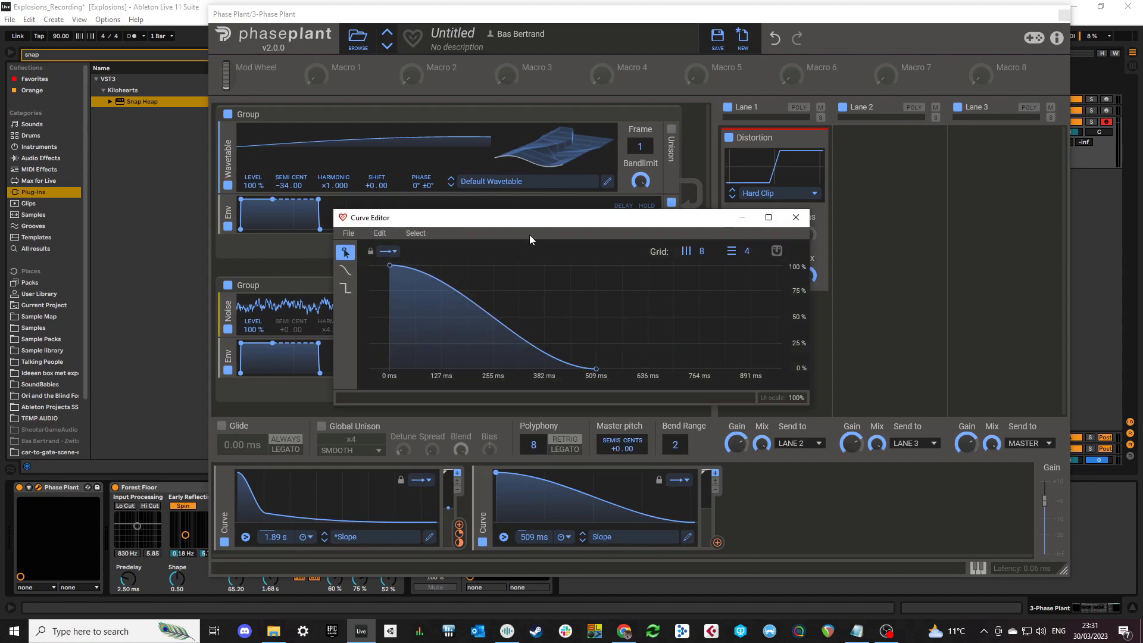
pyautogui.moveTo(462, 293); pyautogui.dragTo(414, 359)
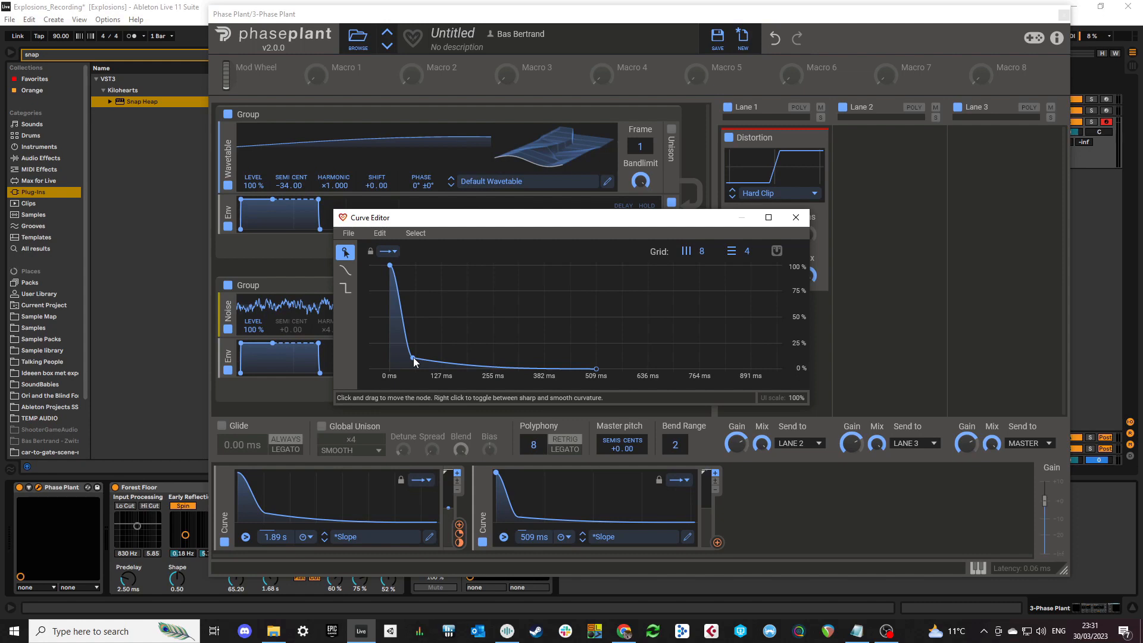
pyautogui.click(795, 217)
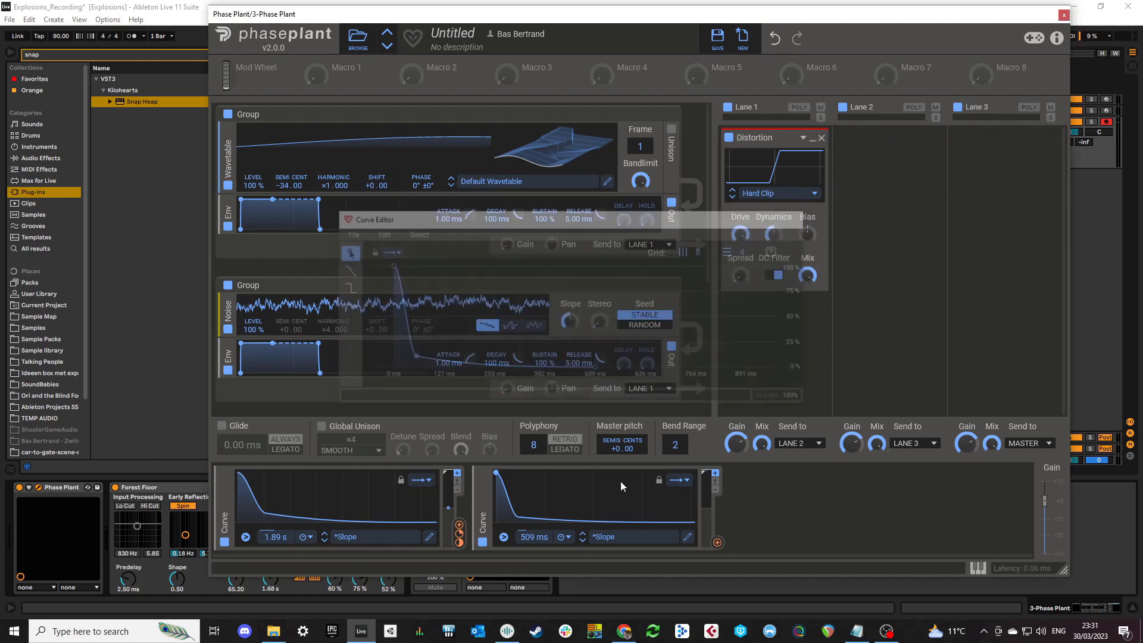
pyautogui.moveTo(529, 538); pyautogui.dragTo(529, 566)
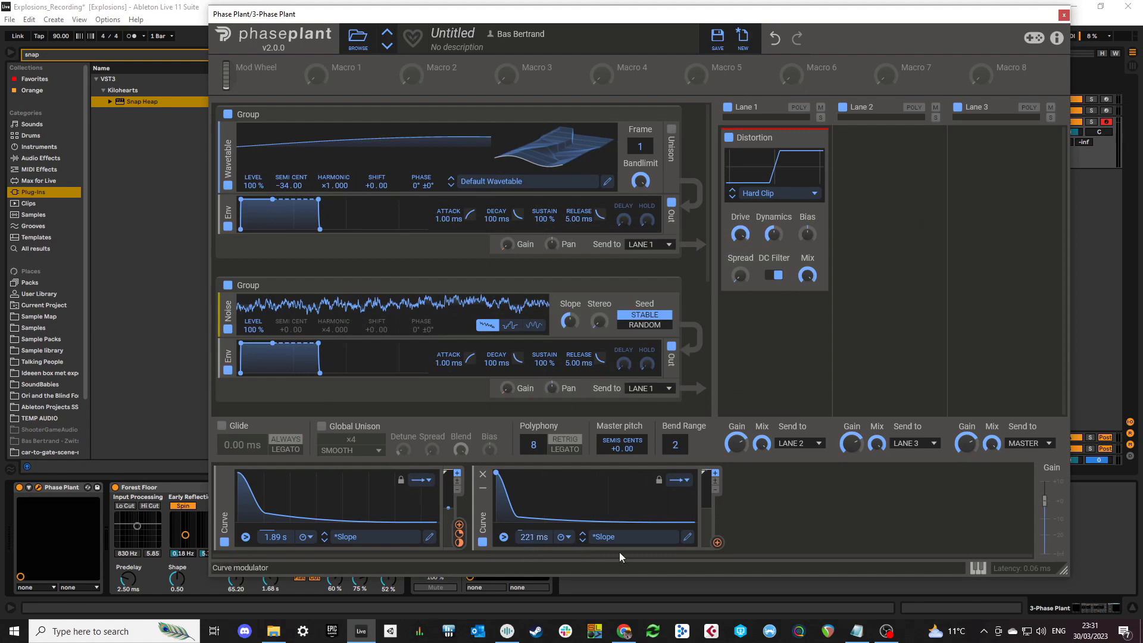
# - Modulate the first wavetable's Shift with the second curve by about +5.2 % and set the curve's rate to 174 ms
pyautogui.moveTo(718, 542); pyautogui.dragTo(378, 179)
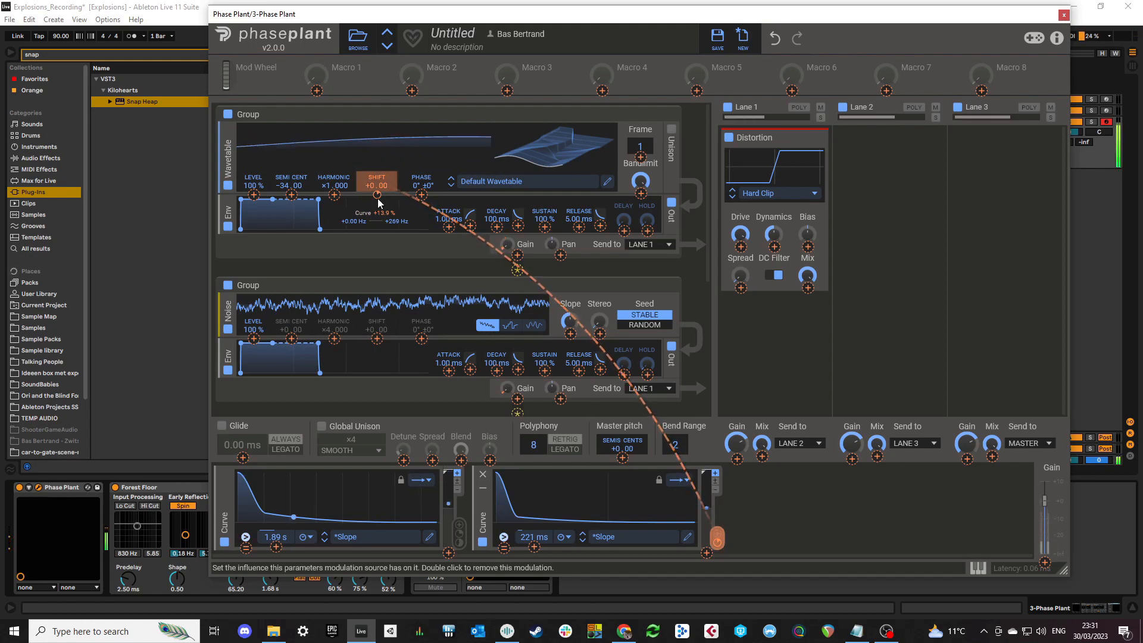
pyautogui.moveTo(378, 203); pyautogui.dragTo(378, 216)
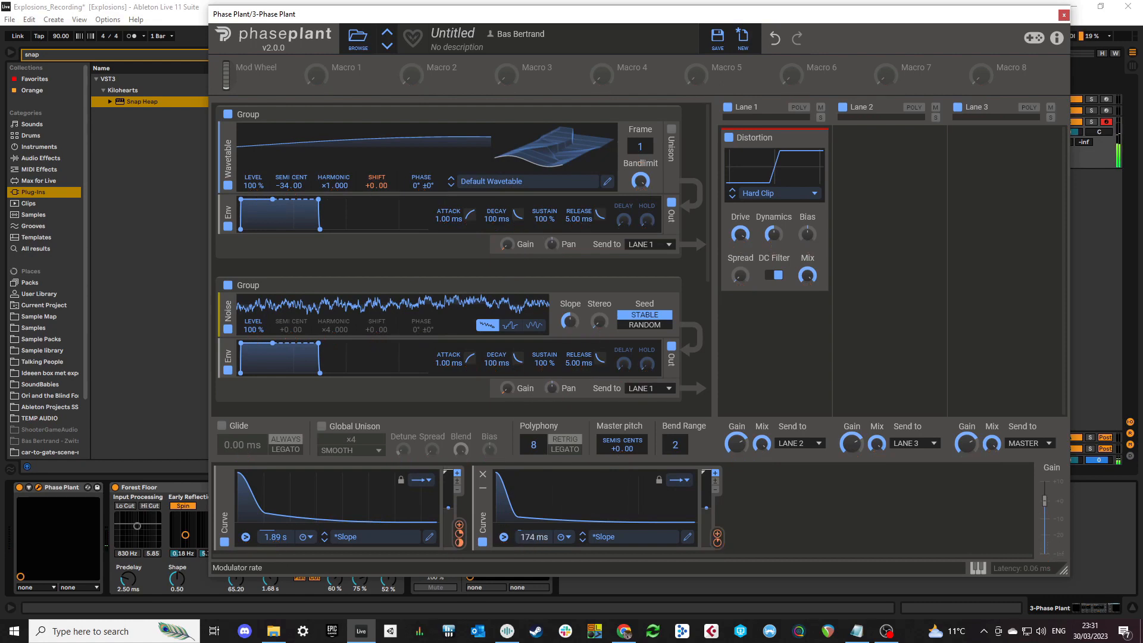
pyautogui.moveTo(717, 534); pyautogui.dragTo(377, 196)
pyautogui.moveTo(377, 195); pyautogui.dragTo(377, 194)
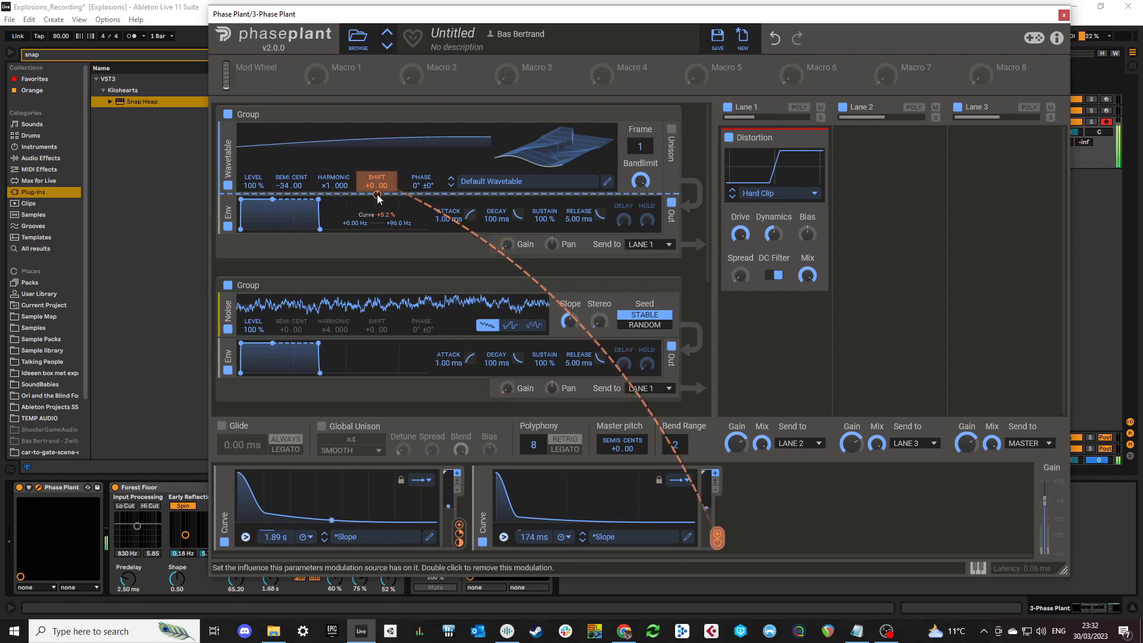
# - Add a new Wavetable generator group below the kick sample group
pyautogui.scroll(-5, 385, 204)
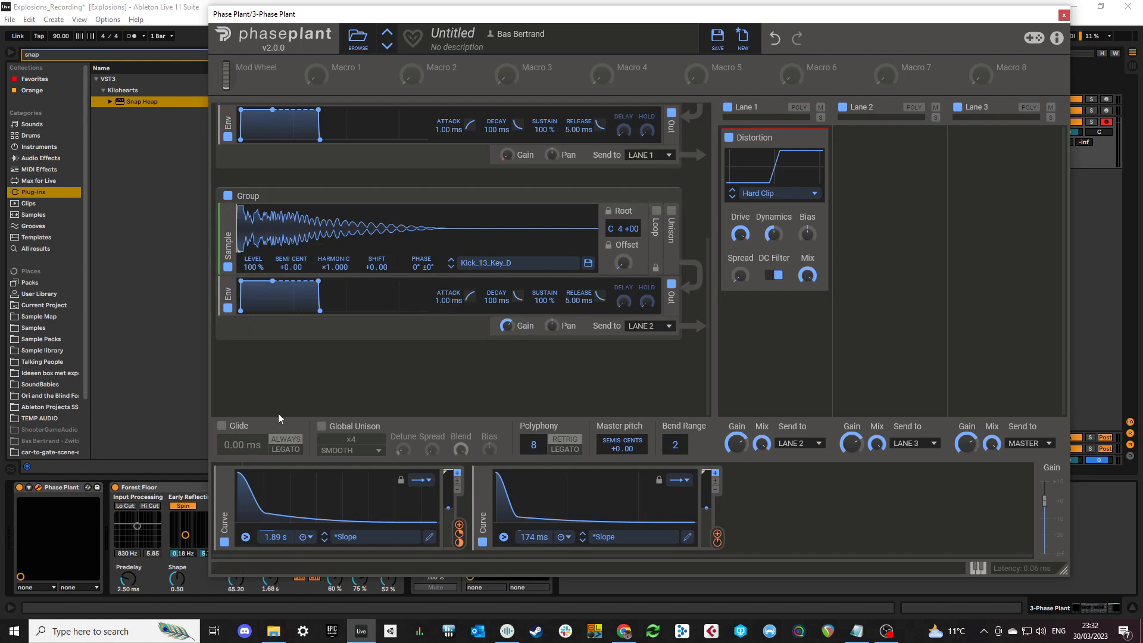
pyautogui.click(309, 383)
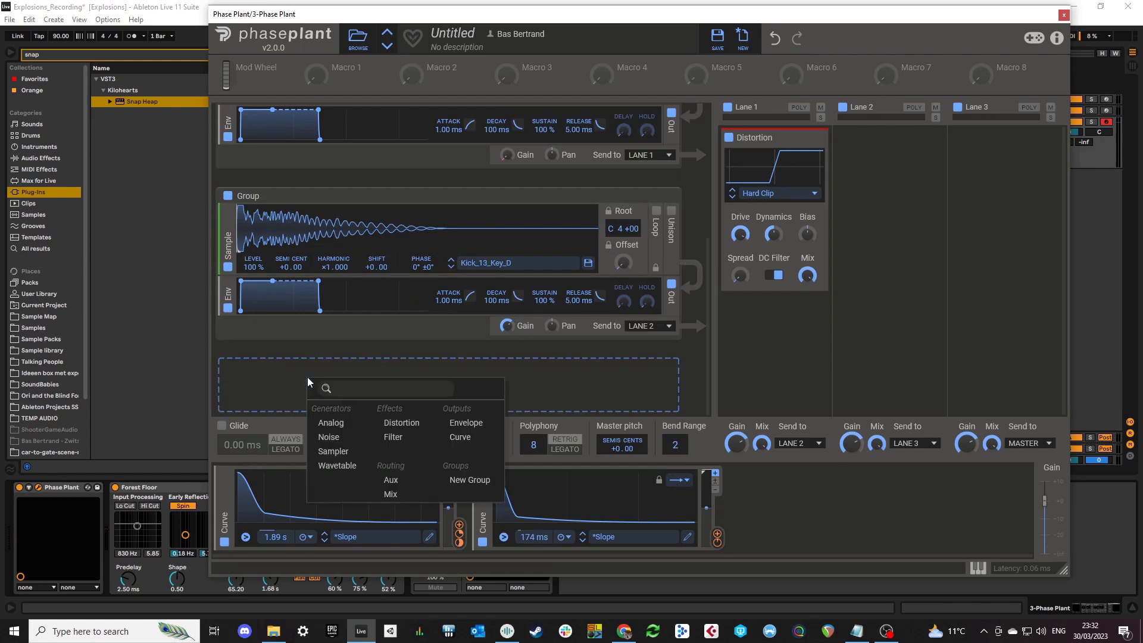
pyautogui.click(349, 472)
pyautogui.scroll(-3, 347, 359)
# - Tune the new wavetable to +14.00 semitones and set its envelope to 57.2 ms decay and 0 % sustain
pyautogui.moveTo(284, 269); pyautogui.dragTo(284, 230)
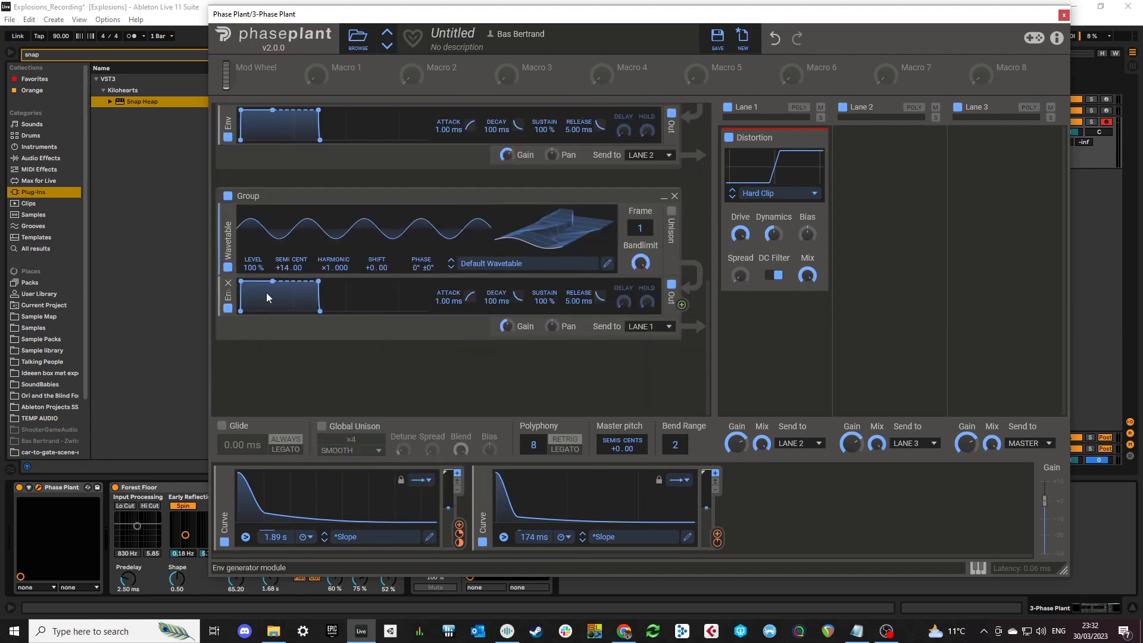
pyautogui.moveTo(272, 279); pyautogui.dragTo(262, 321)
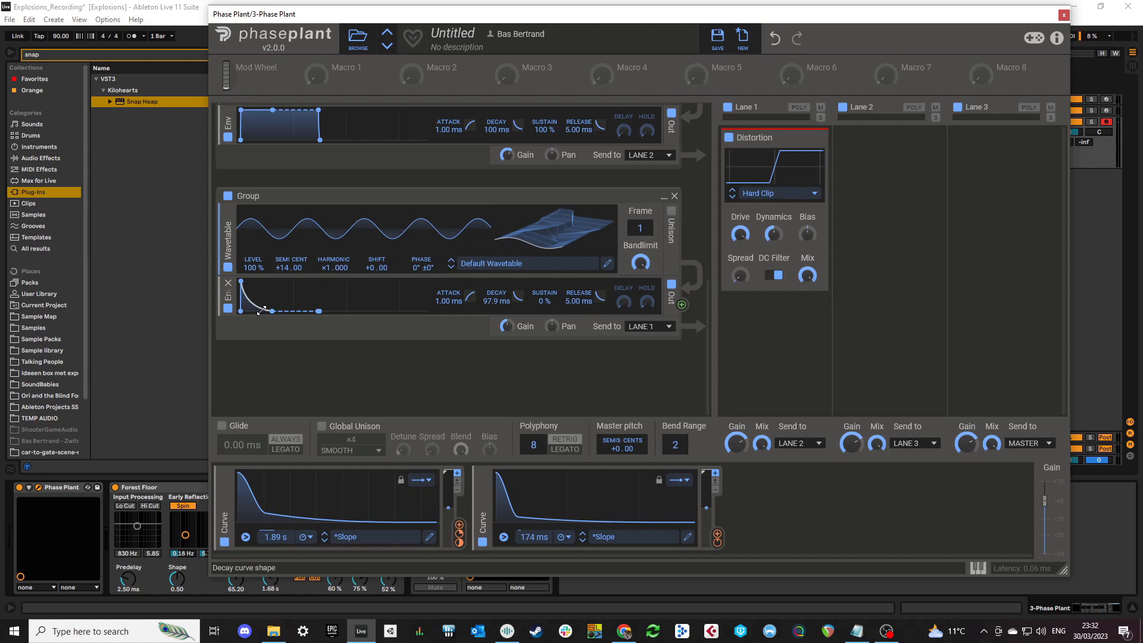
pyautogui.moveTo(310, 311); pyautogui.dragTo(308, 311)
# - Modulate the new wavetable's Shift with the second curve and adjust the group's output gain
pyautogui.moveTo(718, 538); pyautogui.dragTo(377, 276)
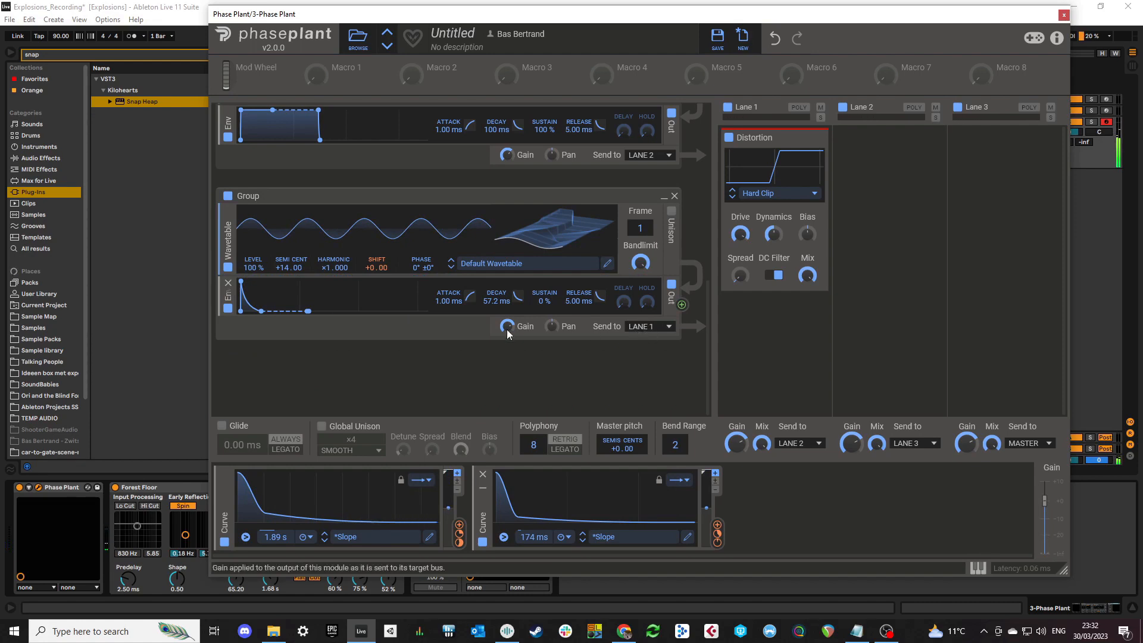
pyautogui.moveTo(509, 328); pyautogui.dragTo(510, 332)
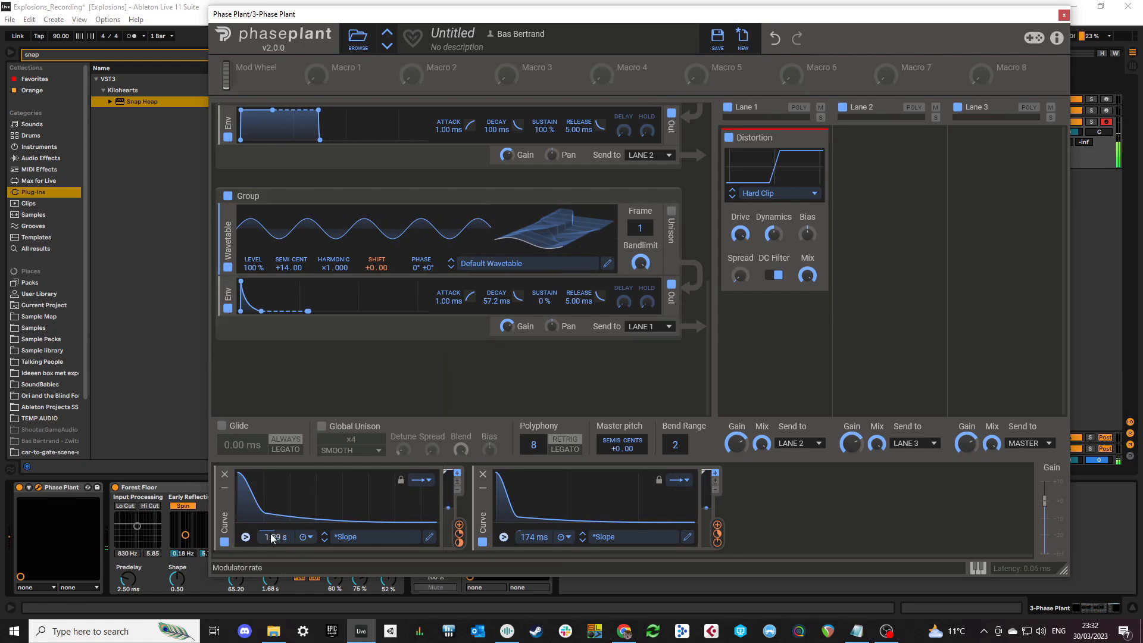
# - Fine-tune the first curve's middle node to about 15 % and close the Phase Plant window
pyautogui.click(429, 537)
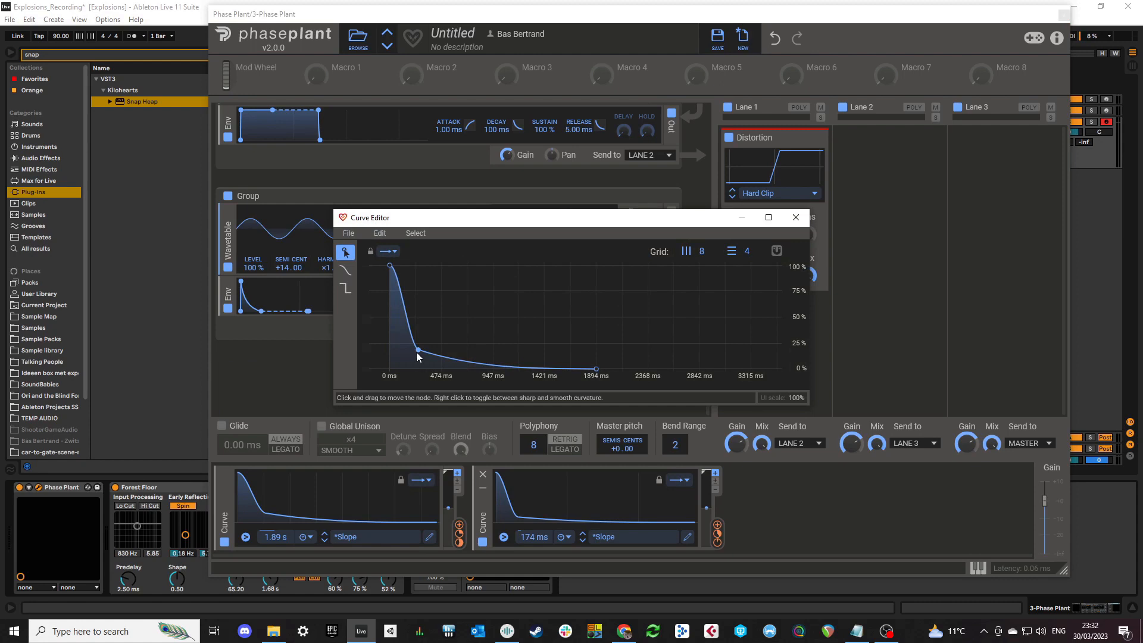
pyautogui.moveTo(417, 352); pyautogui.dragTo(418, 365)
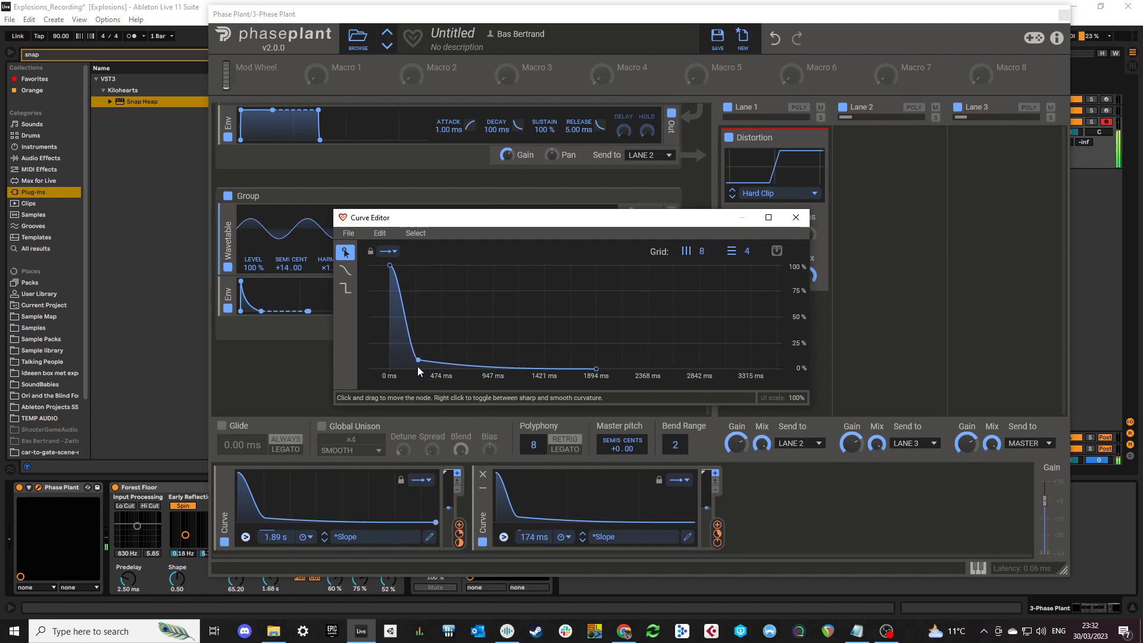
pyautogui.moveTo(418, 362)
pyautogui.mouseDown()
pyautogui.moveTo(417, 345)
pyautogui.moveTo(416, 355)
pyautogui.mouseUp()
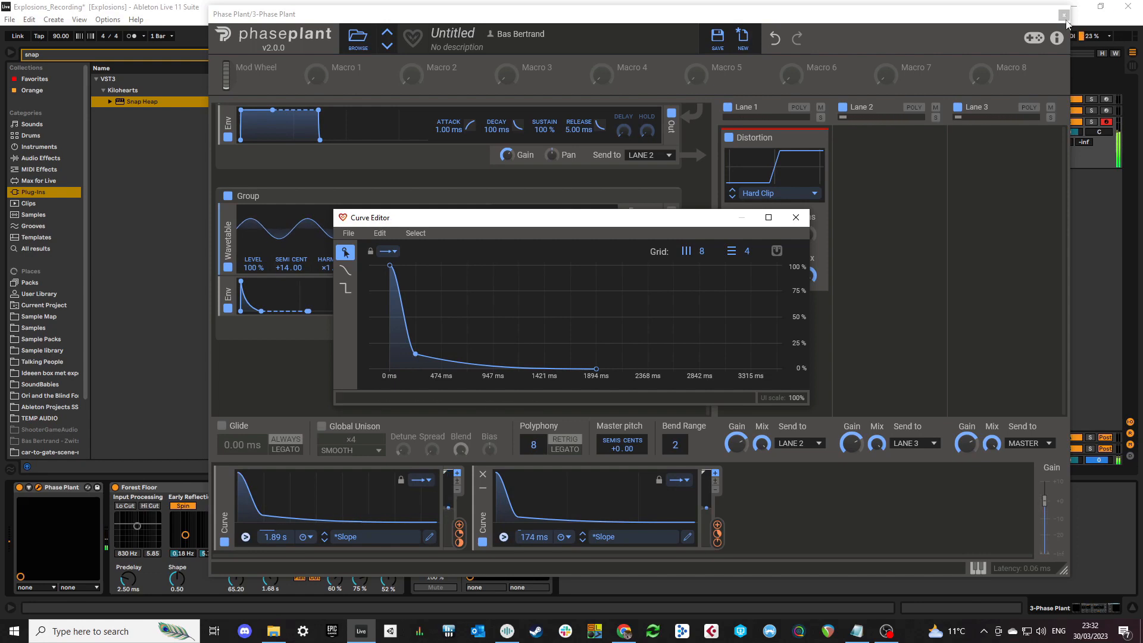
pyautogui.click(1064, 14)
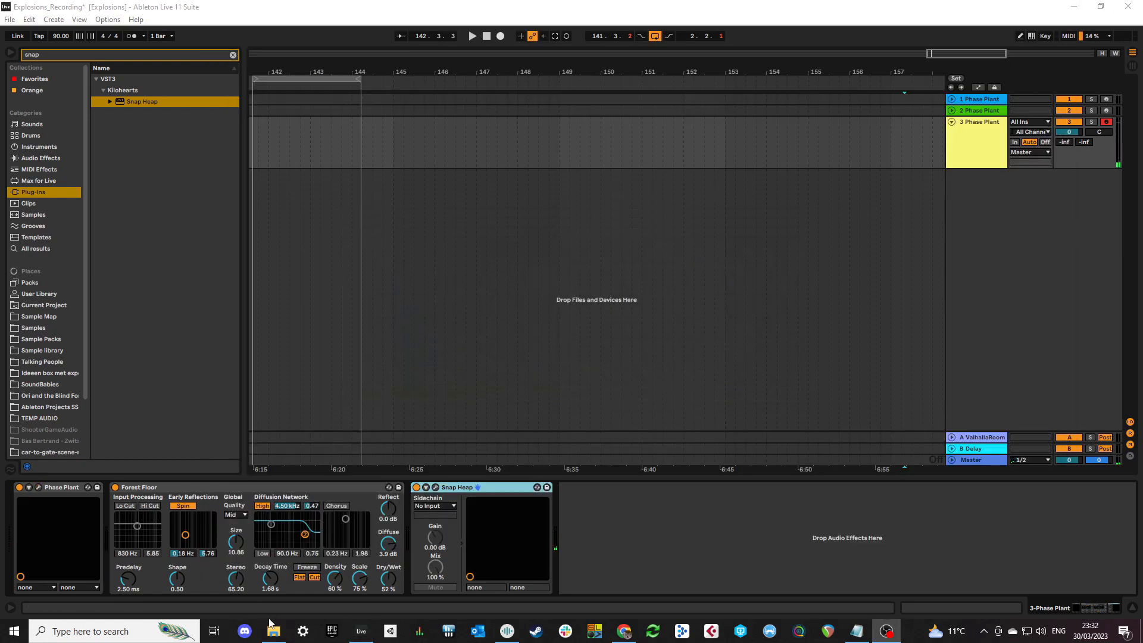
# - Set the Forest Floor reverb's decay time to 1.60 s
pyautogui.click(268, 585)
pyautogui.moveTo(269, 578); pyautogui.dragTo(270, 586)
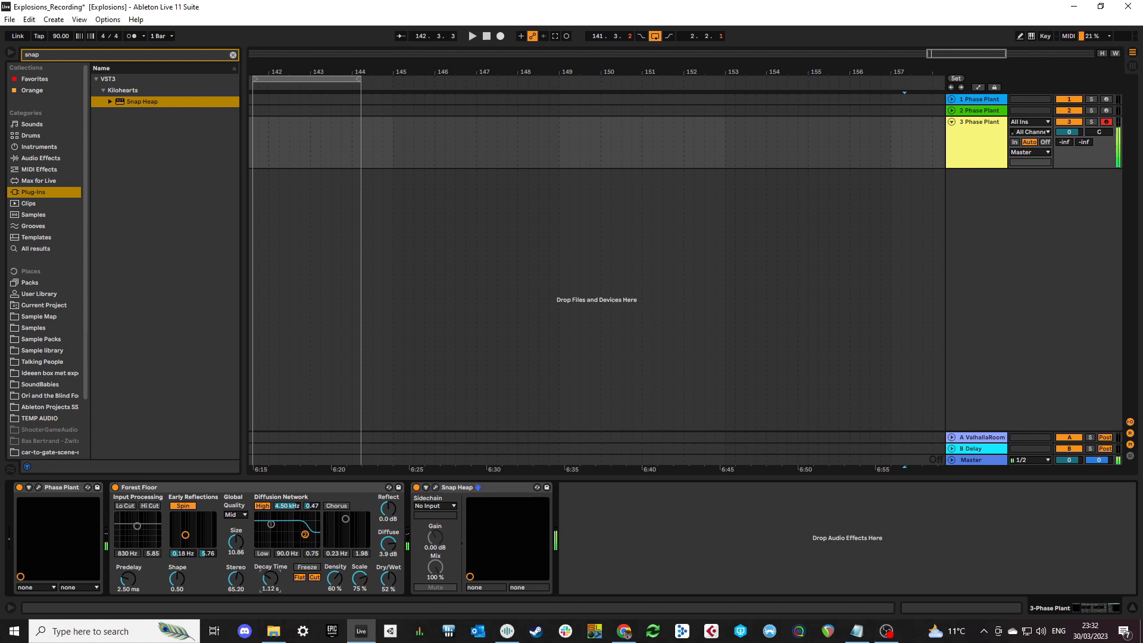
pyautogui.moveTo(269, 581); pyautogui.dragTo(269, 576)
# - Insert an audio track below track 3, set its input to Resampling and arm it for recording
pyautogui.click(982, 137)
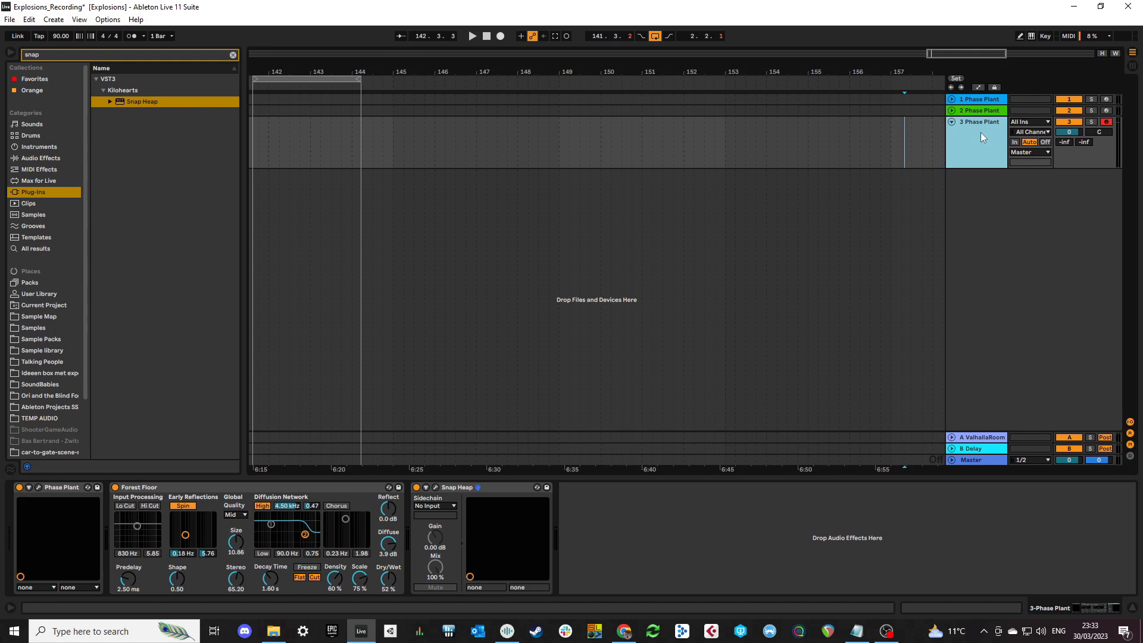
pyautogui.hotkey('ctrl', 't')
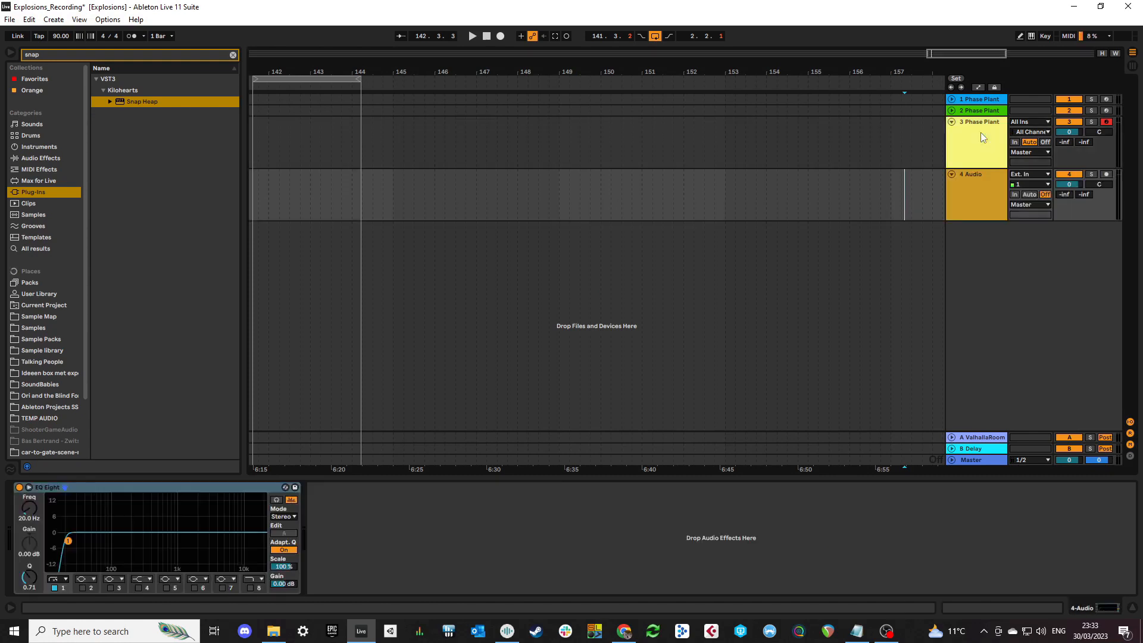
pyautogui.click(1045, 194)
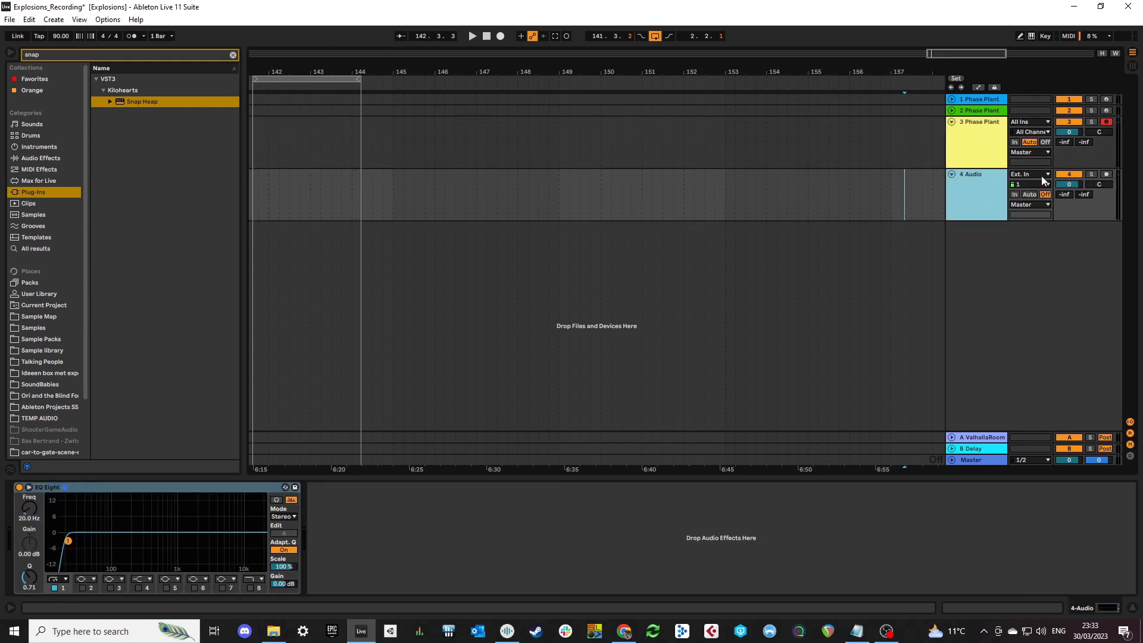
pyautogui.click(1046, 175)
pyautogui.click(1041, 201)
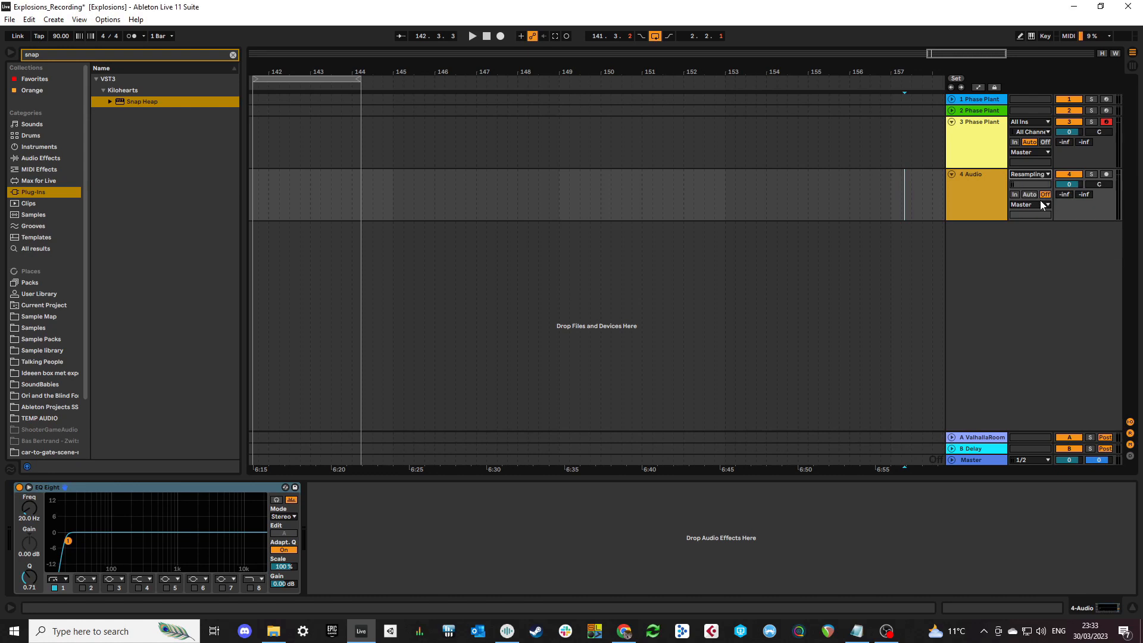
pyautogui.click(1108, 174)
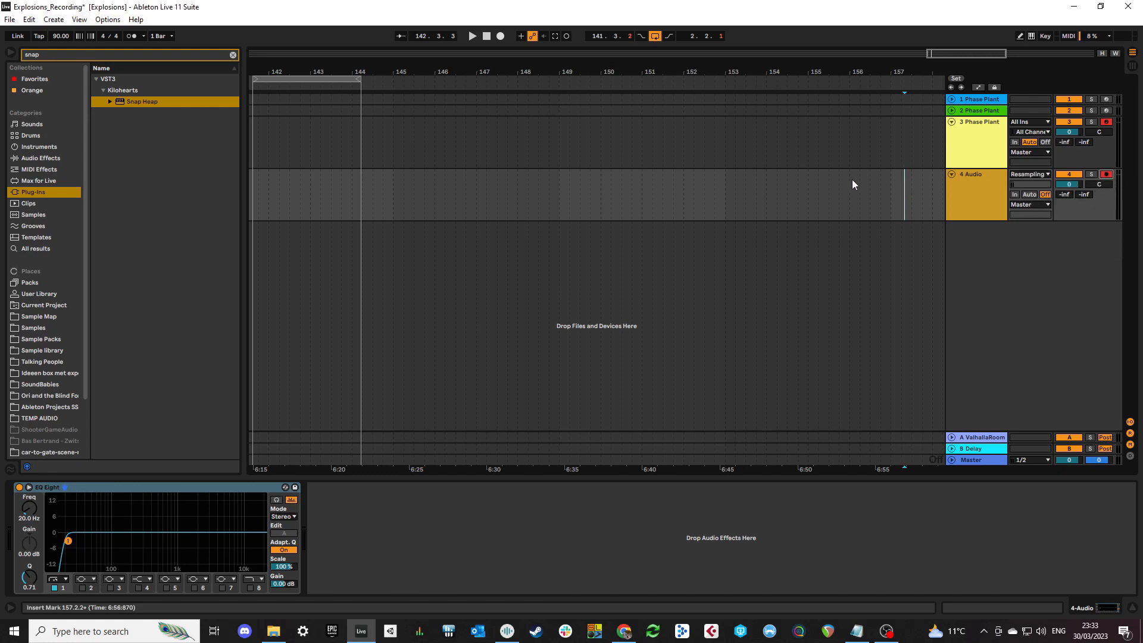
# - Record a series of explosion notes from position 146.4.3 onto the Phase Plant and resampling tracks
pyautogui.click(970, 130)
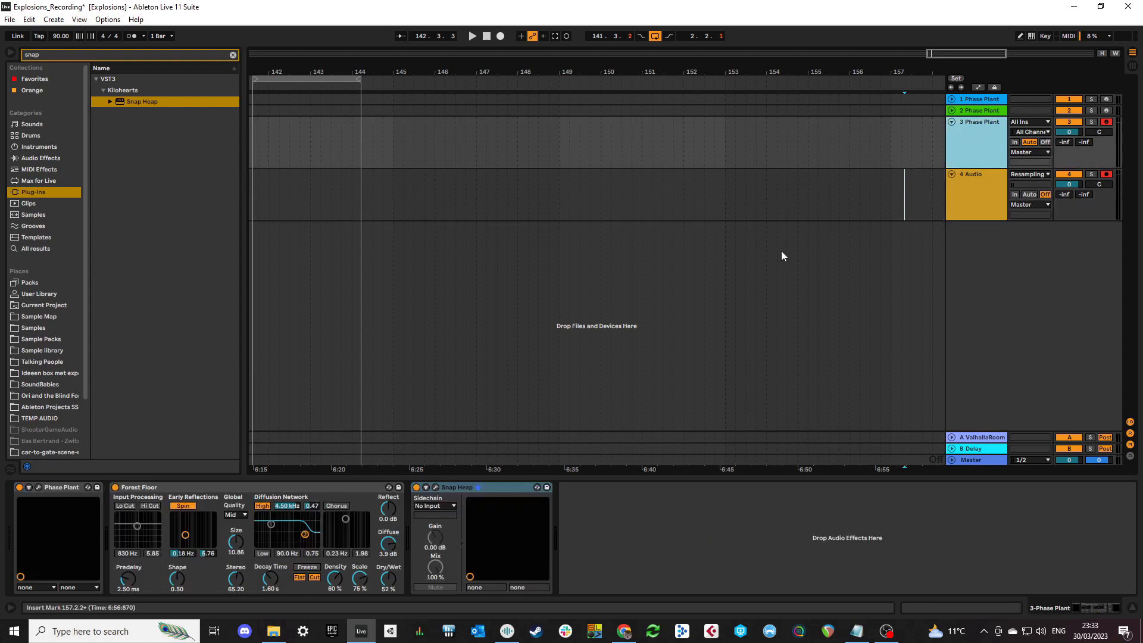
pyautogui.click(473, 145)
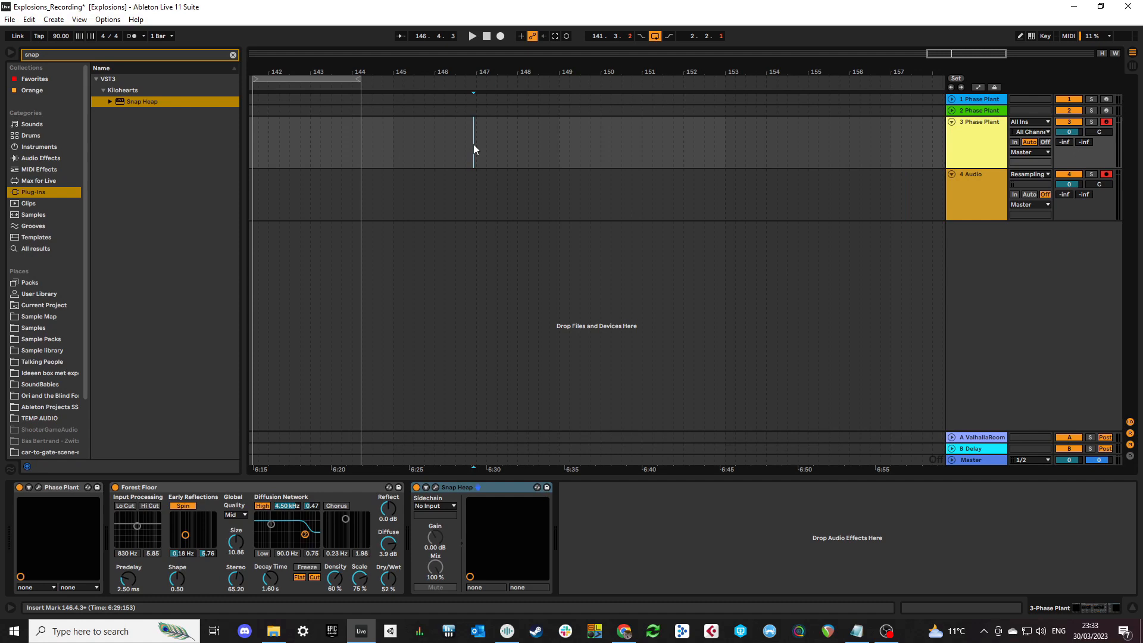
pyautogui.press('F9')
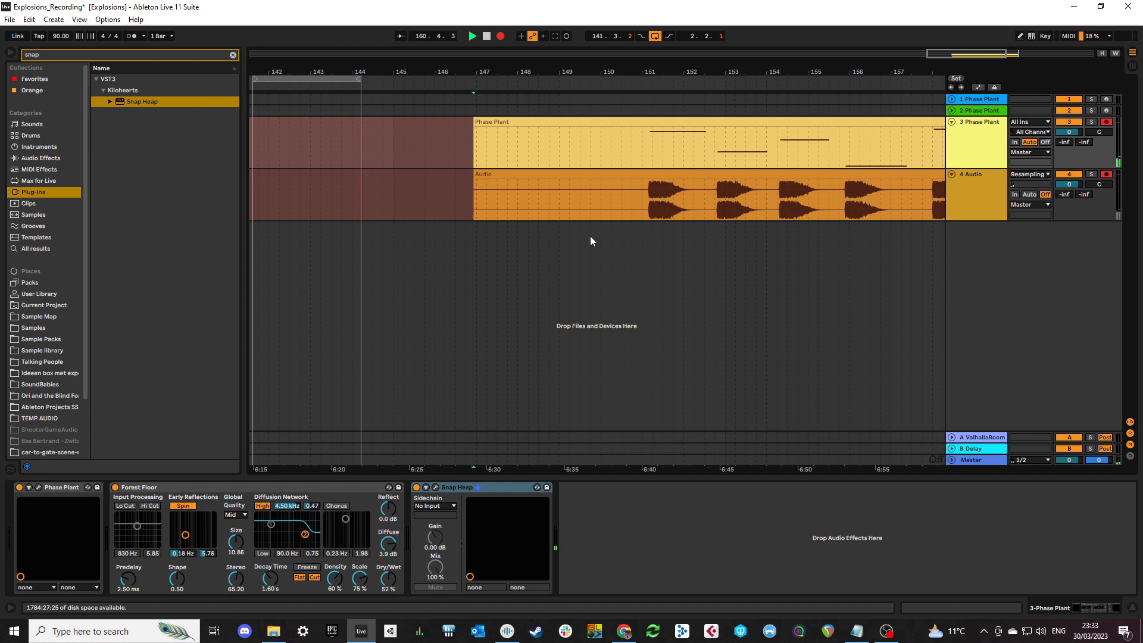
pyautogui.press('space')
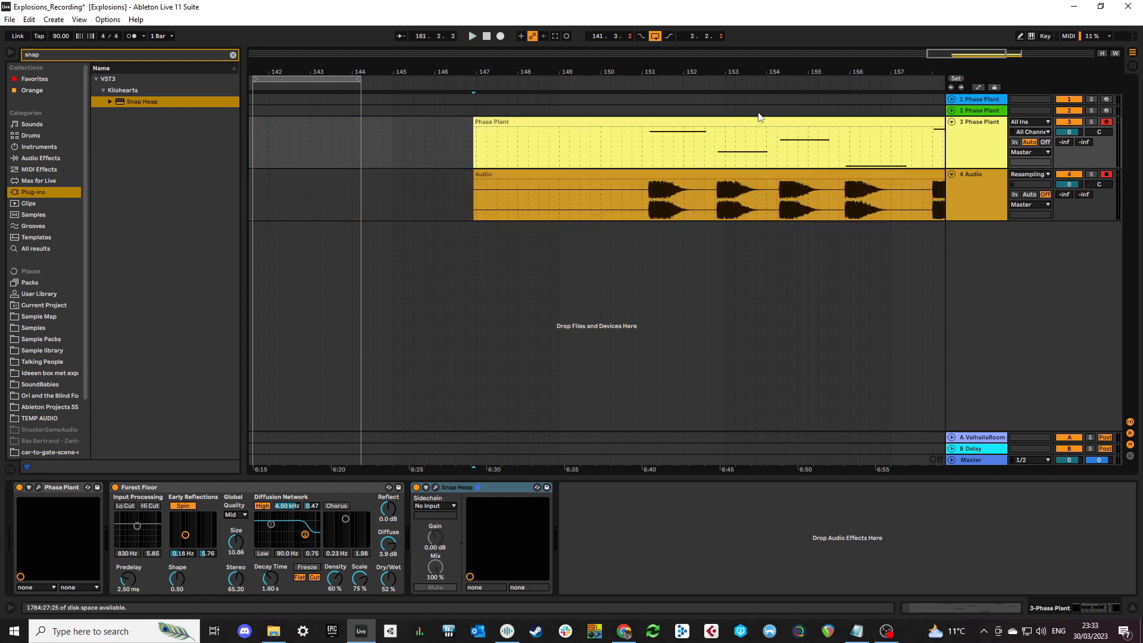
# - Delete the recorded MIDI clip from the Phase Plant track and disarm that track
pyautogui.click(745, 119)
pyautogui.press('Delete')
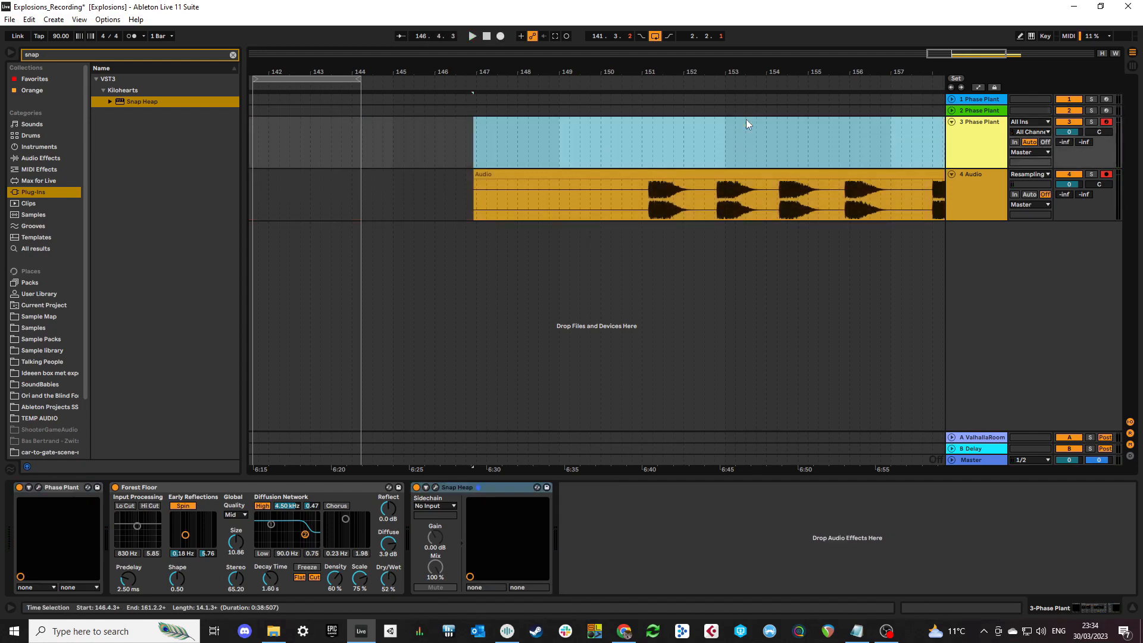
pyautogui.click(1106, 122)
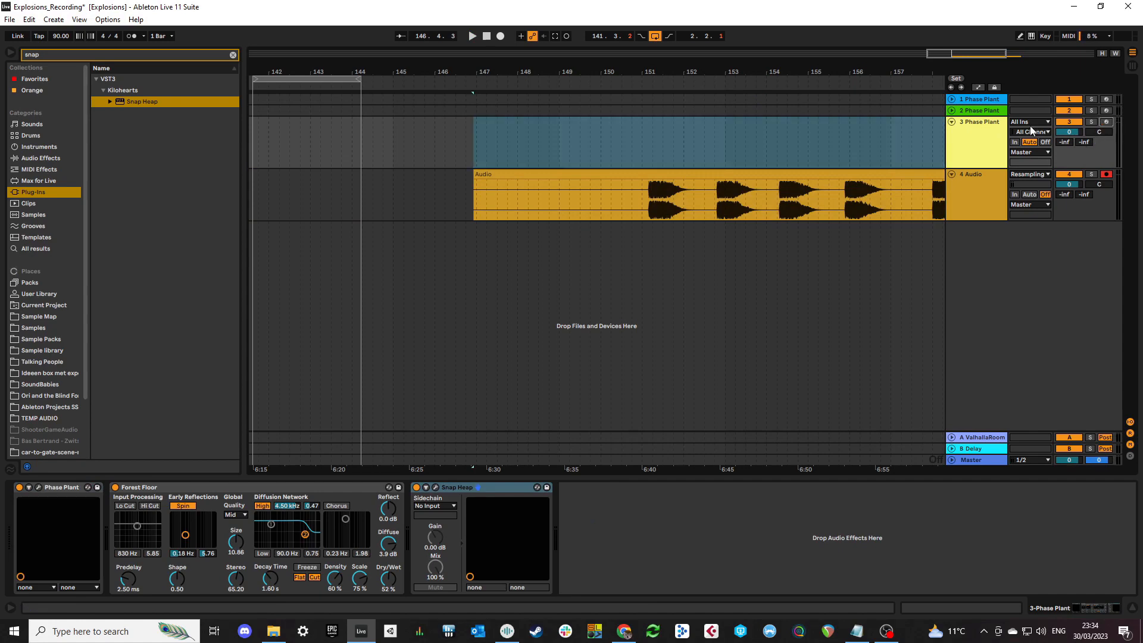
# - Collapse the third Phase Plant track, enlarge the resampling track and trim the silence before the first recorded explosion
pyautogui.click(952, 121)
pyautogui.moveTo(967, 179); pyautogui.dragTo(966, 210)
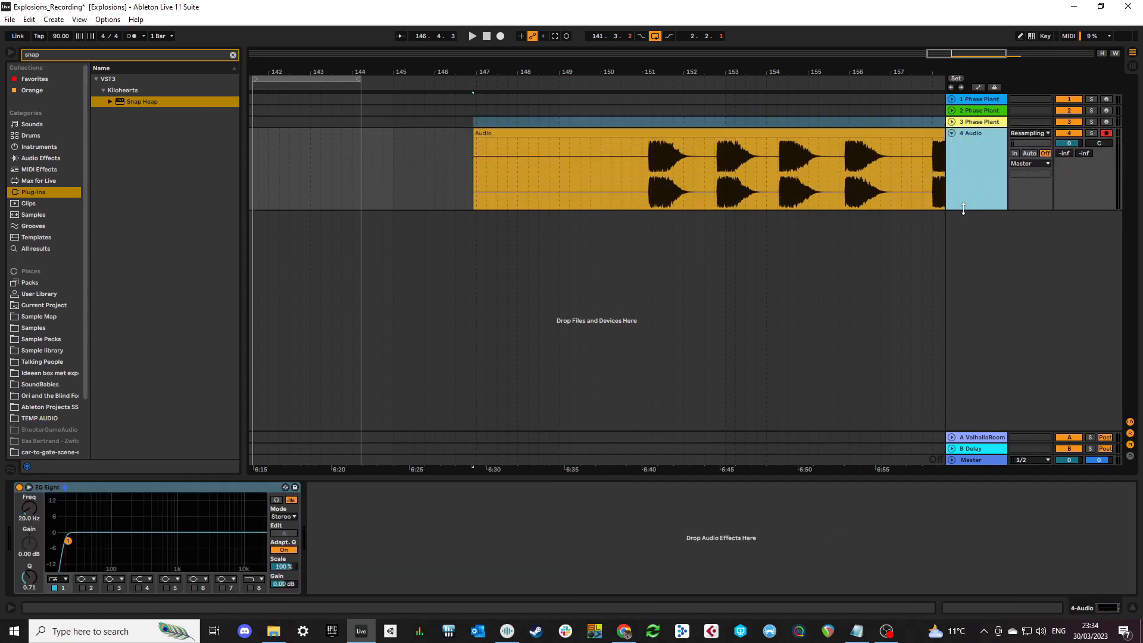
pyautogui.hscroll(-3, 784, 177)
pyautogui.moveTo(381, 132); pyautogui.dragTo(550, 133)
# - Insert three audio tracks below the resampling track
pyautogui.click(980, 163)
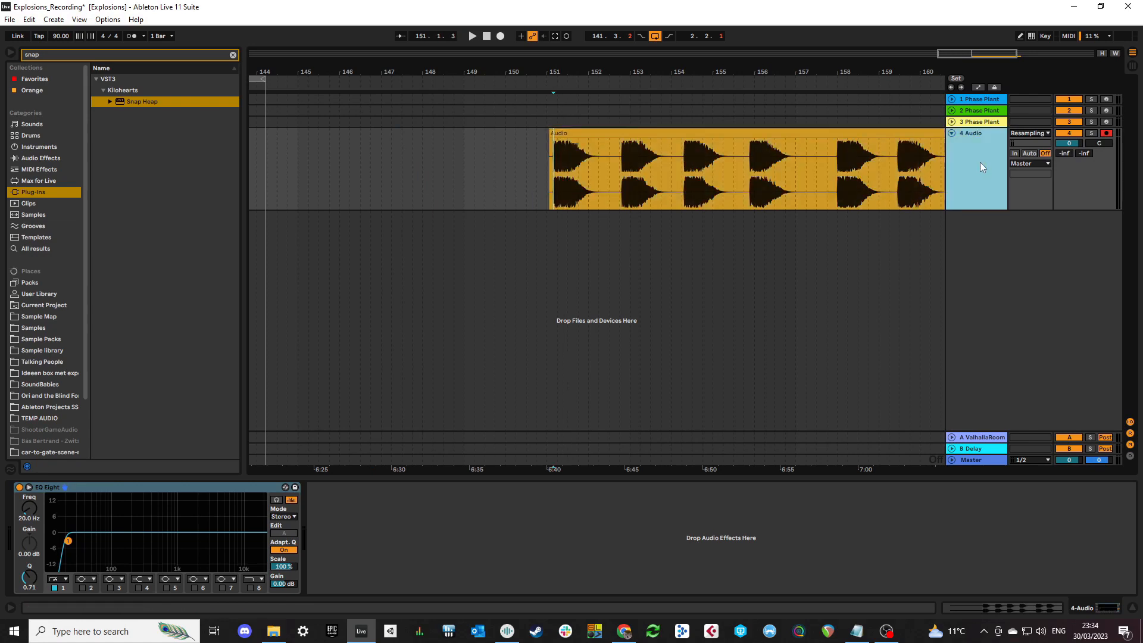
pyautogui.hotkey('ctrl', 't')
pyautogui.hotkey('ctrl', 't')
pyautogui.hotkey('ctrl', 't')
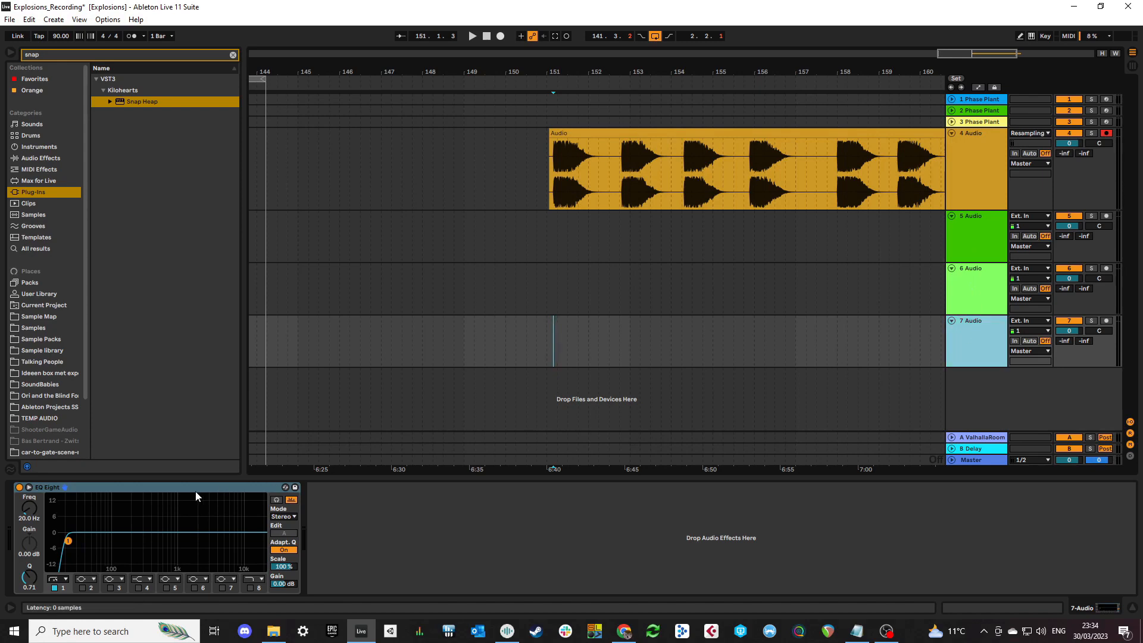
# - Remove EQ Eight from audio tracks 7 and 6
pyautogui.click(156, 487)
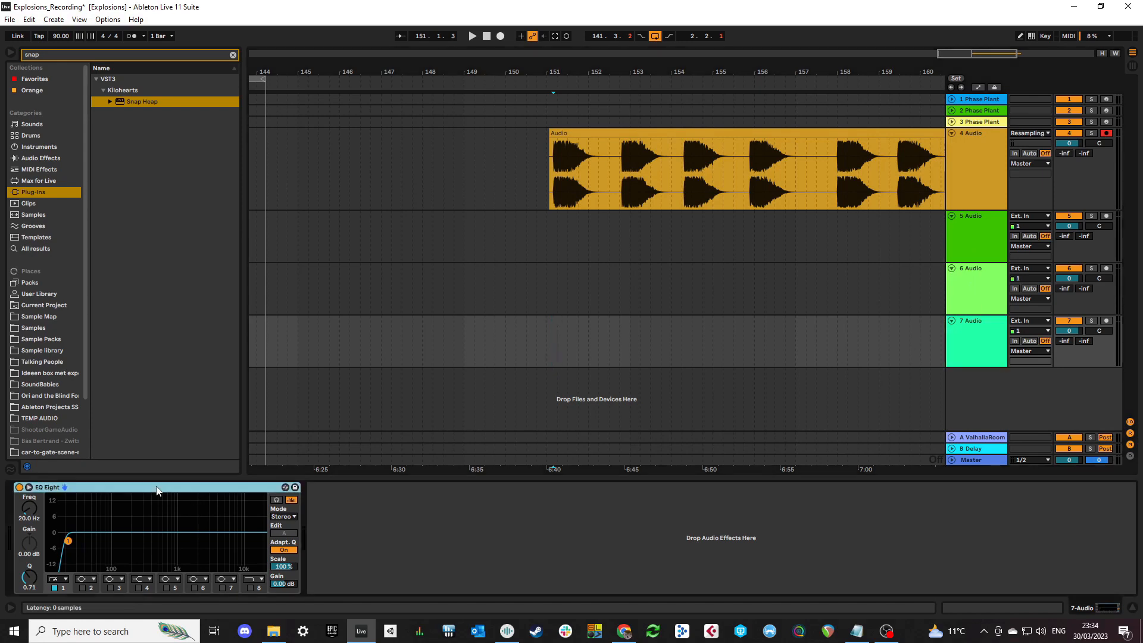
pyautogui.press('Delete')
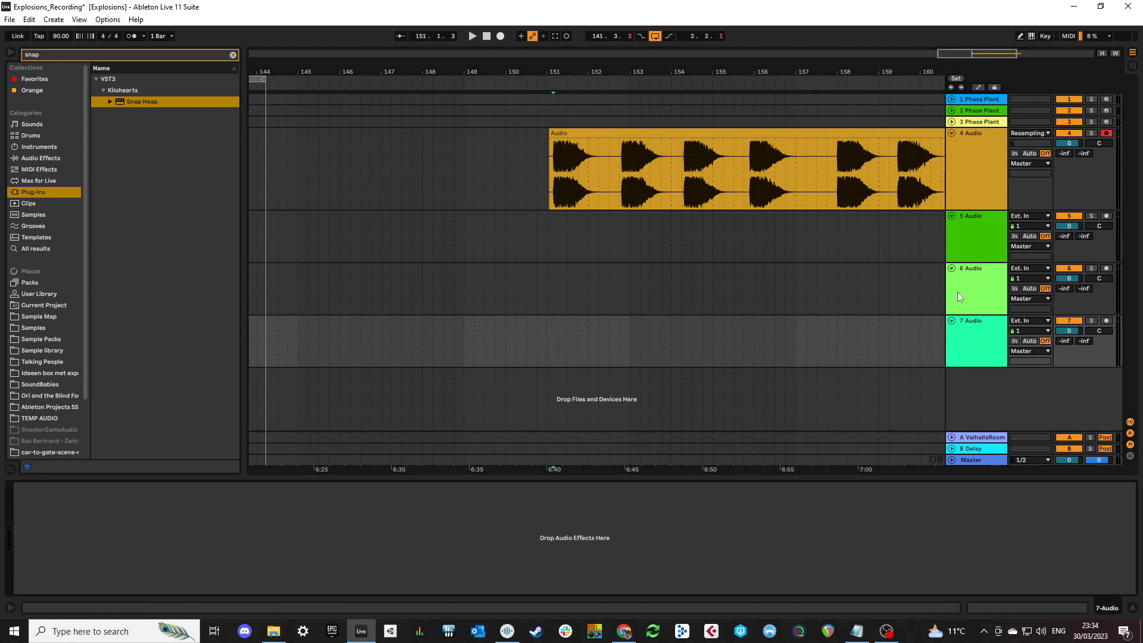
pyautogui.click(956, 292)
pyautogui.click(177, 488)
pyautogui.press('Delete')
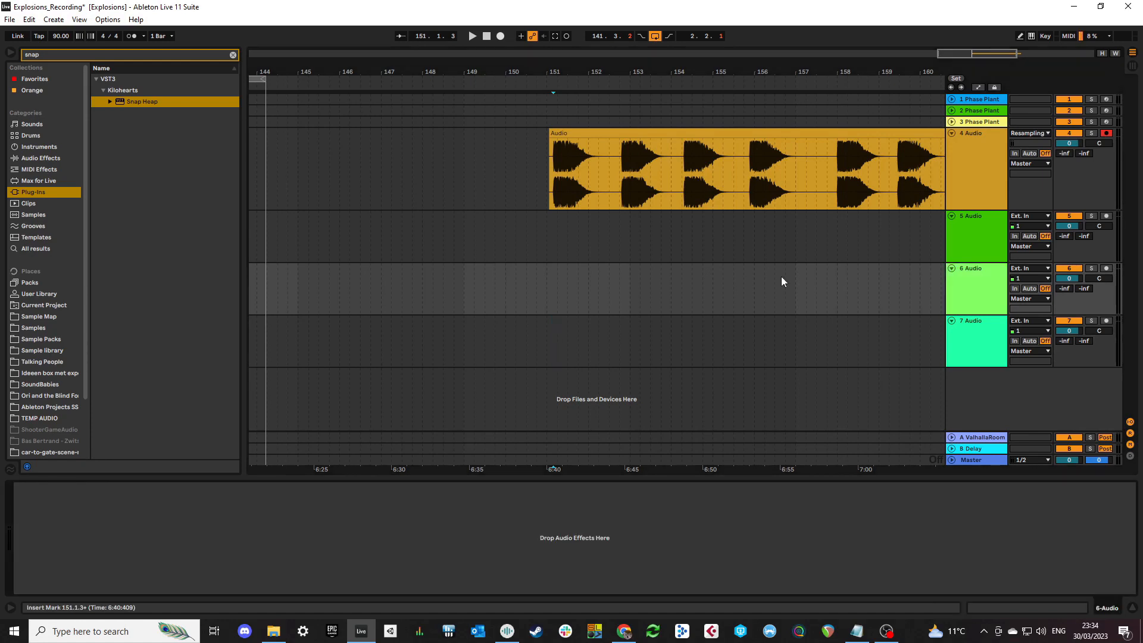
# - Delete audio track 5 and remove EQ Eight from the resampling track
pyautogui.click(970, 242)
pyautogui.press('Delete')
pyautogui.click(982, 198)
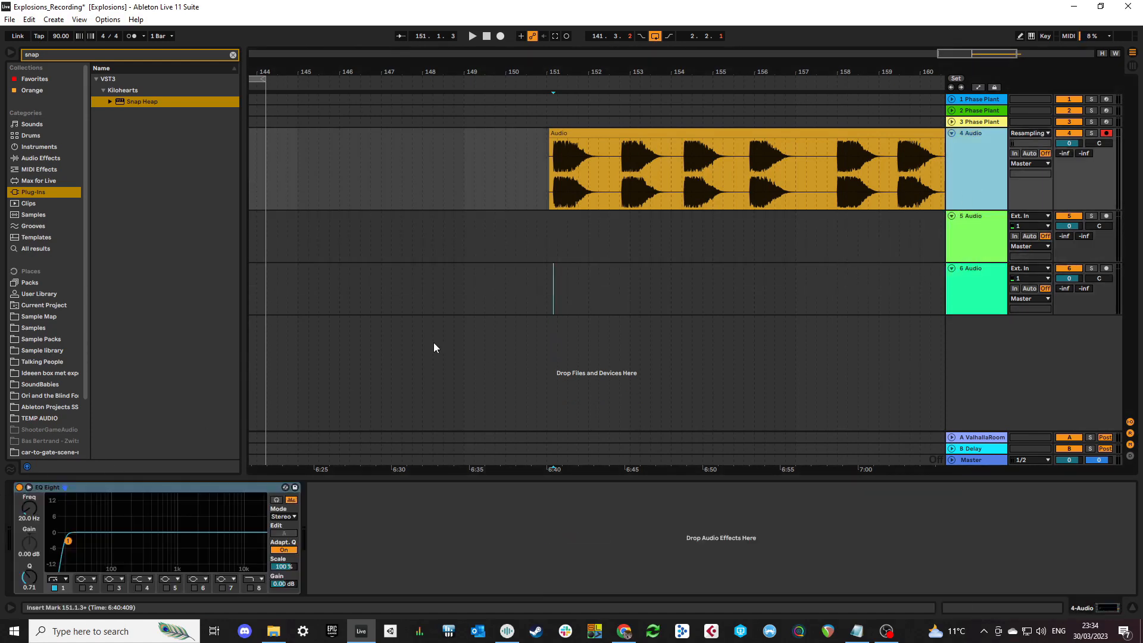
pyautogui.click(69, 488)
pyautogui.press('Delete')
# - Insert an audio track below track 6 and place a single explosion from the resampled recording on track 5 at about 149.4
pyautogui.click(956, 311)
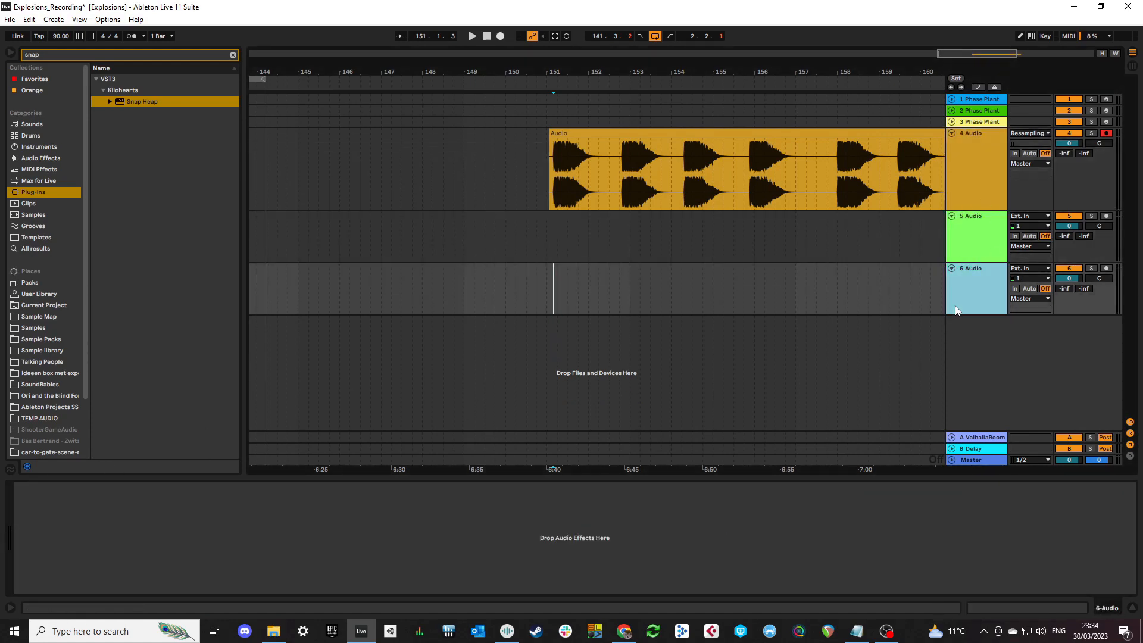
pyautogui.hotkey('ctrl', 't')
pyautogui.click(570, 177)
pyautogui.moveTo(623, 140); pyautogui.dragTo(543, 218)
pyautogui.scroll(5, 495, 245)
pyautogui.scroll(5, 517, 236)
pyautogui.scroll(-5, 544, 219)
pyautogui.scroll(-5, 647, 245)
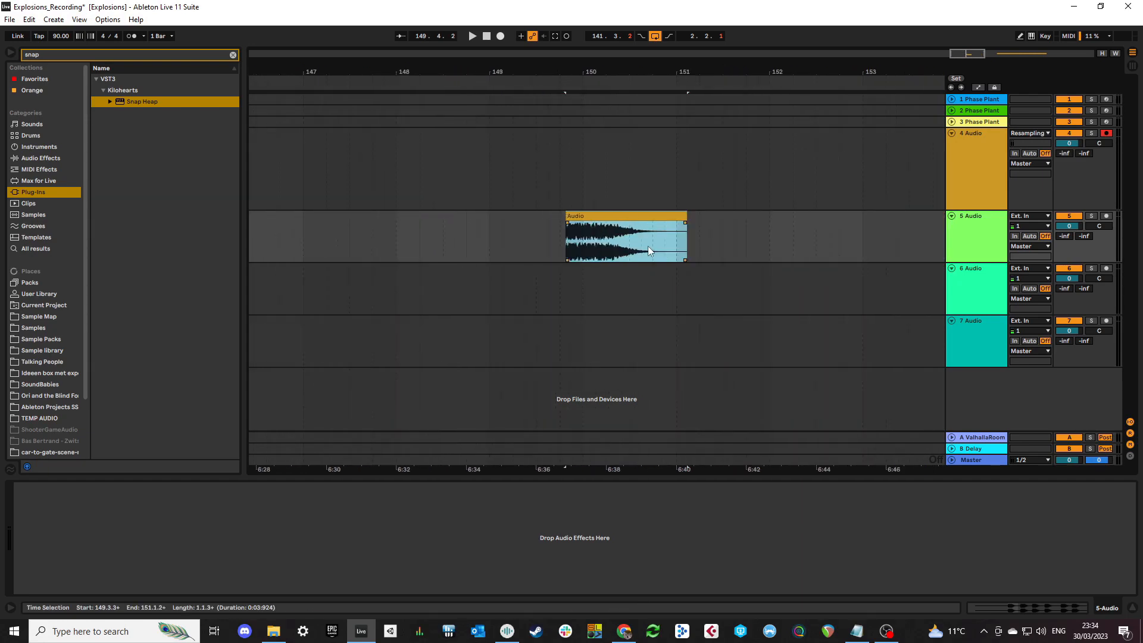
pyautogui.scroll(-5, 636, 249)
pyautogui.scroll(7, 627, 248)
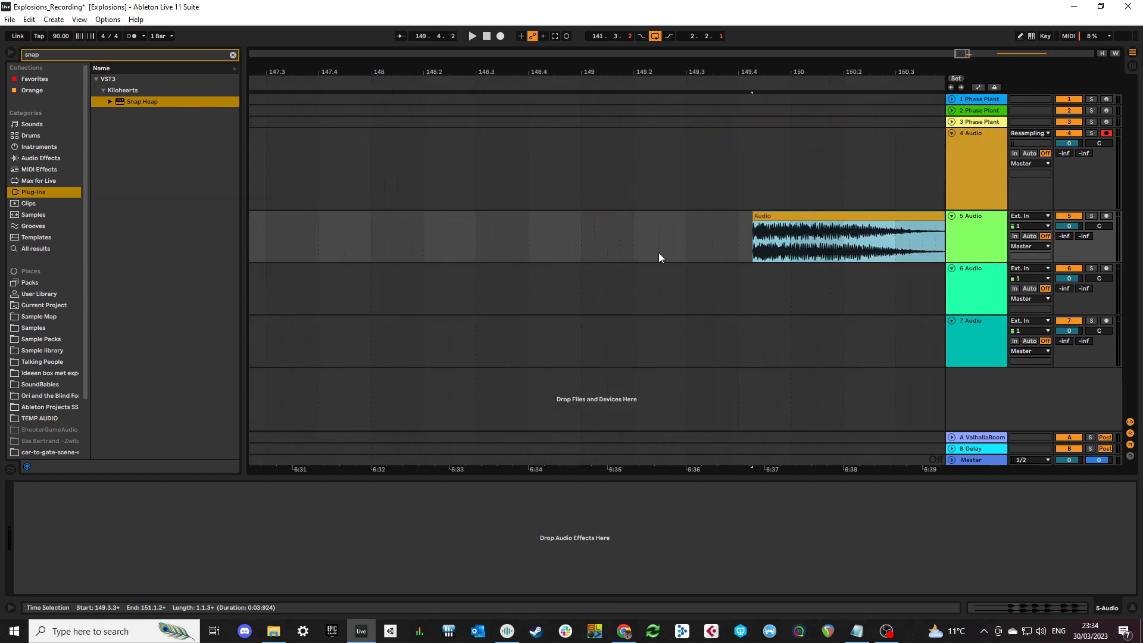
# - Copy the track 5 explosion to track 6, shift its audio to the clip's start, and position the copy at about 149.4.2
pyautogui.moveTo(780, 228); pyautogui.dragTo(795, 285)
pyautogui.hscroll(5, 756, 285)
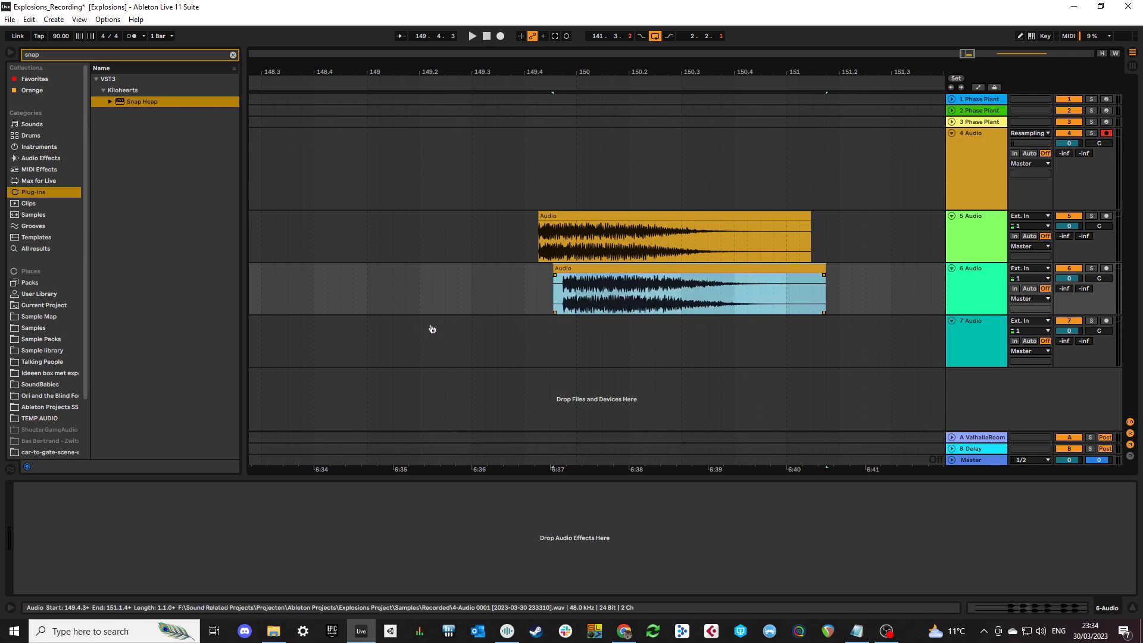
pyautogui.moveTo(786, 300); pyautogui.dragTo(473, 317)
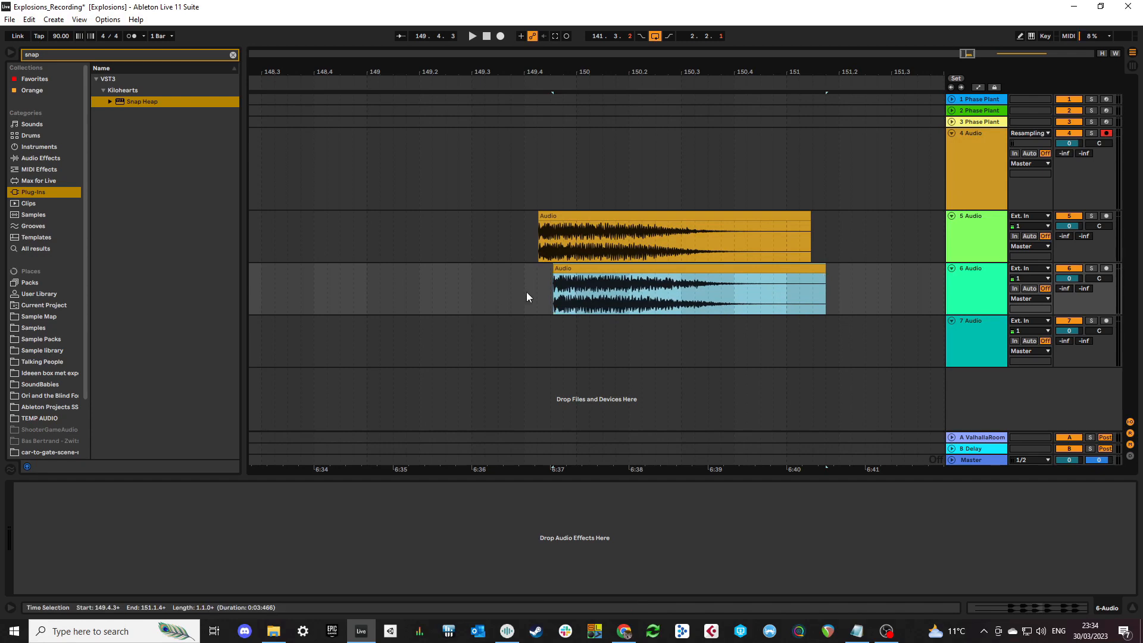
pyautogui.scroll(3, 531, 283)
pyautogui.moveTo(615, 271); pyautogui.dragTo(596, 272)
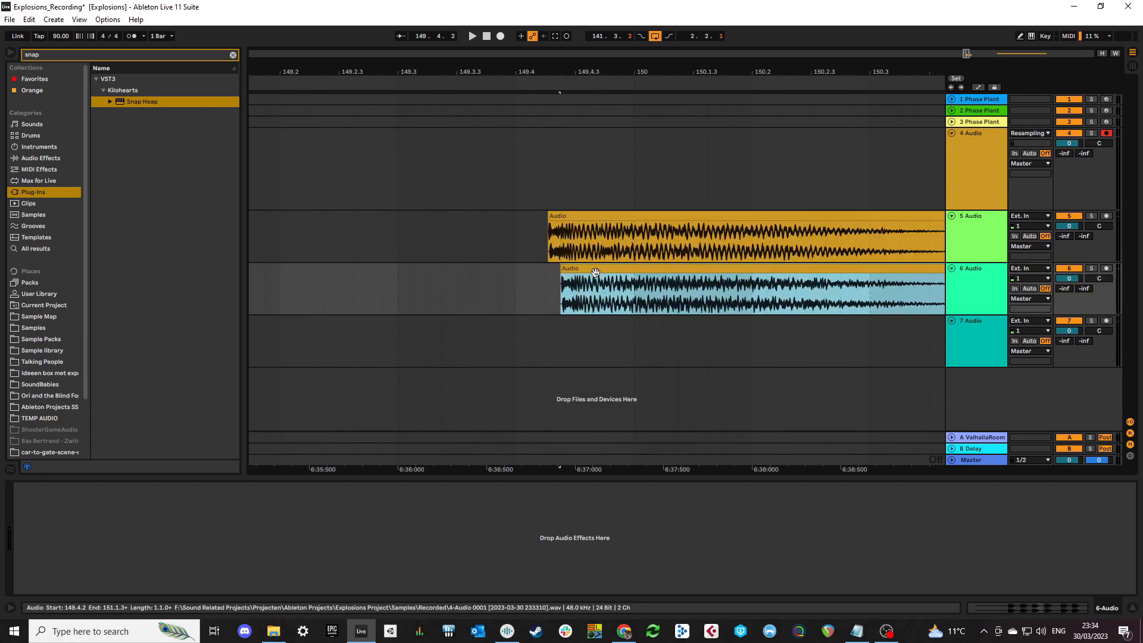
# - Shorten the track 6 explosion to end at about 150.1.2 with a fade-out over its tail
pyautogui.scroll(-3, 602, 274)
pyautogui.moveTo(852, 269); pyautogui.dragTo(634, 277)
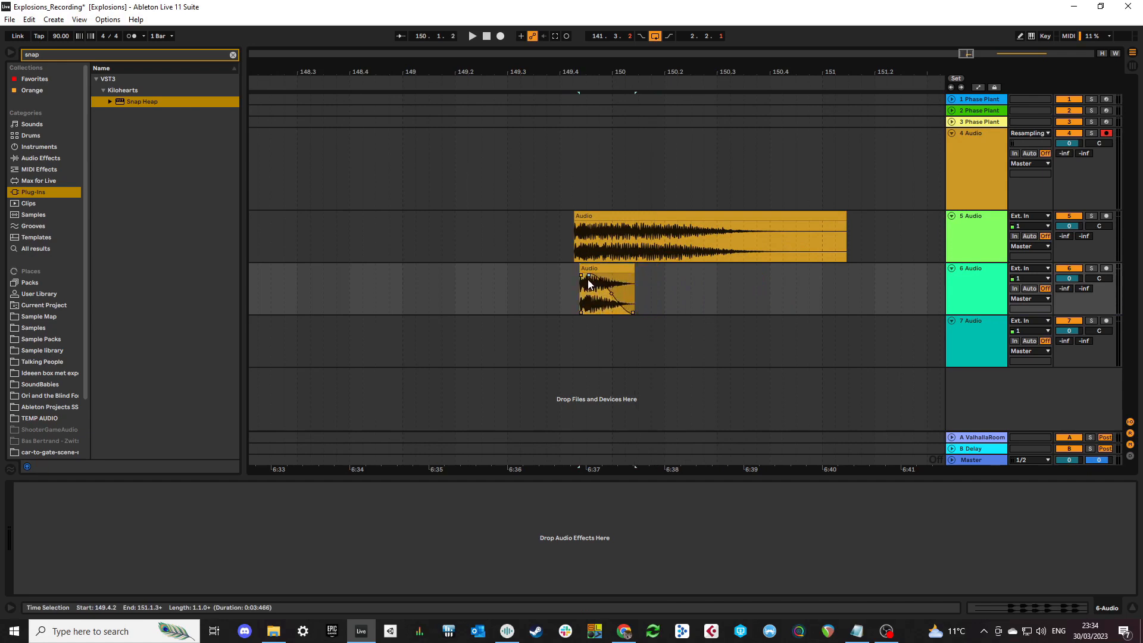
# - Try the track 6 explosion slightly later against the one on track 5 and audition both layers
pyautogui.scroll(5, 581, 281)
pyautogui.click(538, 278)
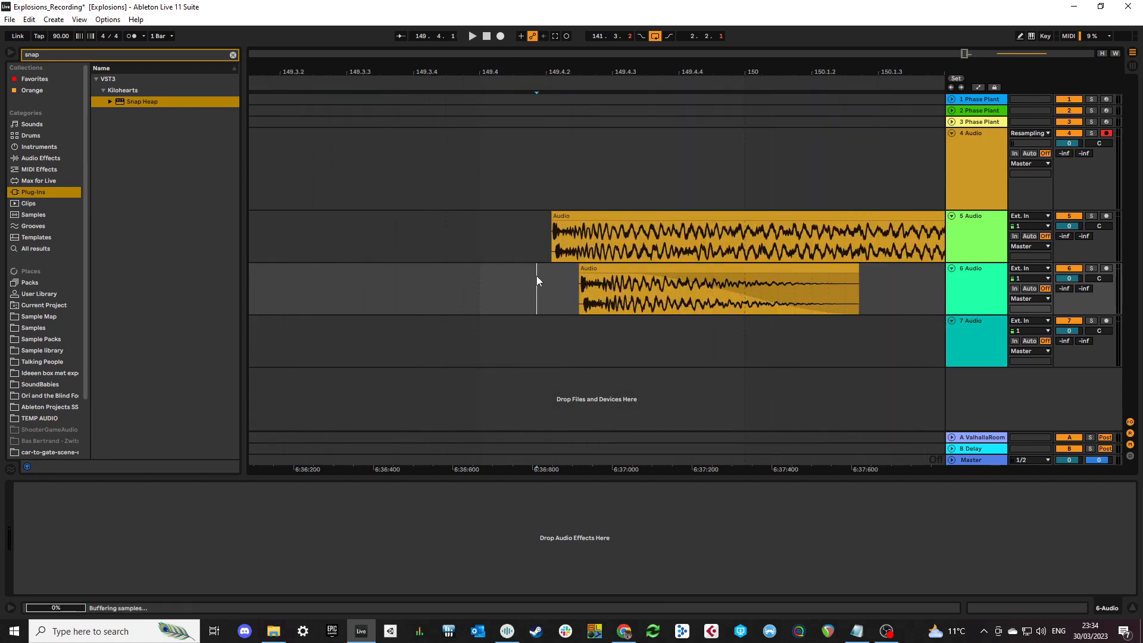
pyautogui.moveTo(603, 268); pyautogui.dragTo(612, 269)
pyautogui.click(535, 273)
pyautogui.press('space')
pyautogui.click(612, 270)
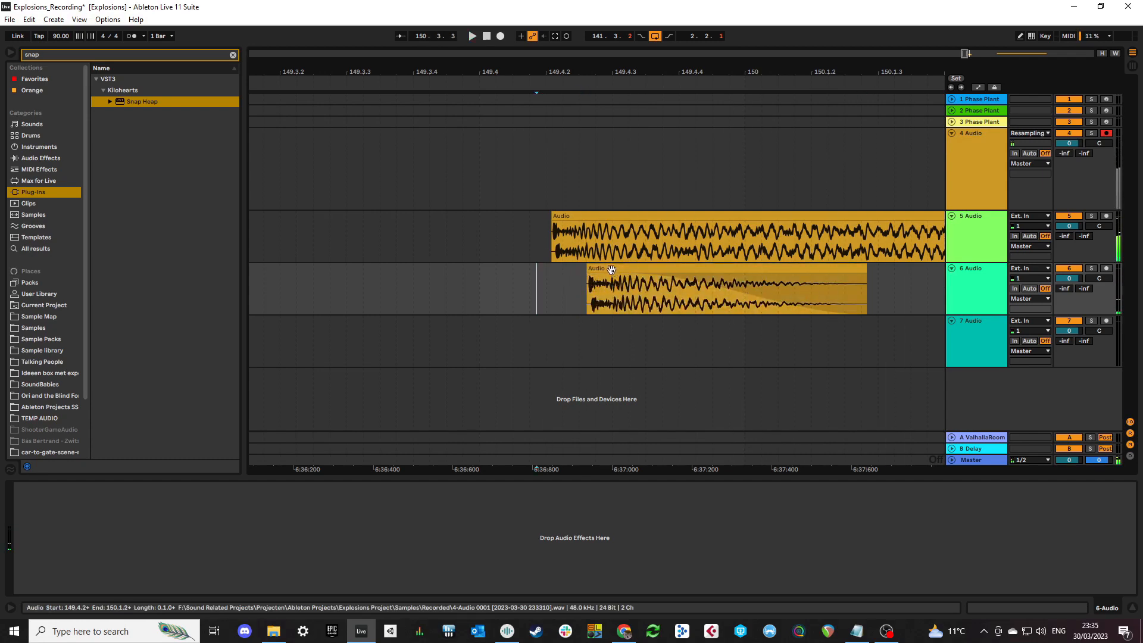
# - Try the track 6 explosion closer to the start of the track 5 clip, auditioning the timing
pyautogui.moveTo(611, 270); pyautogui.dragTo(597, 269)
pyautogui.click(509, 275)
pyautogui.press('space')
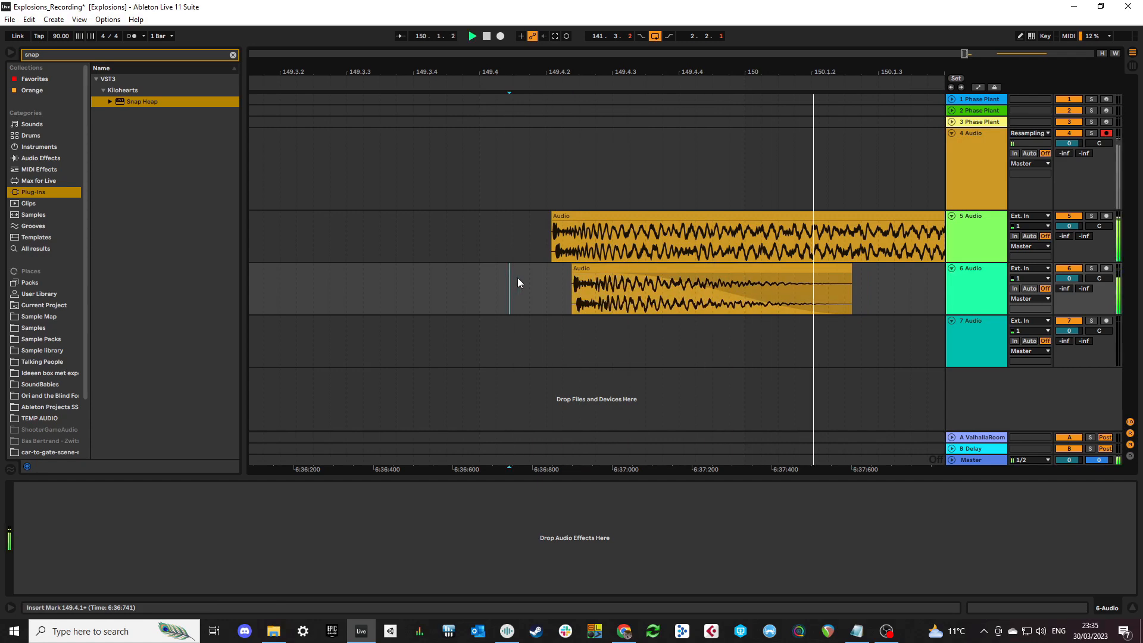
pyautogui.moveTo(597, 269); pyautogui.dragTo(593, 269)
pyautogui.press('space')
pyautogui.press('space')
pyautogui.click(542, 284)
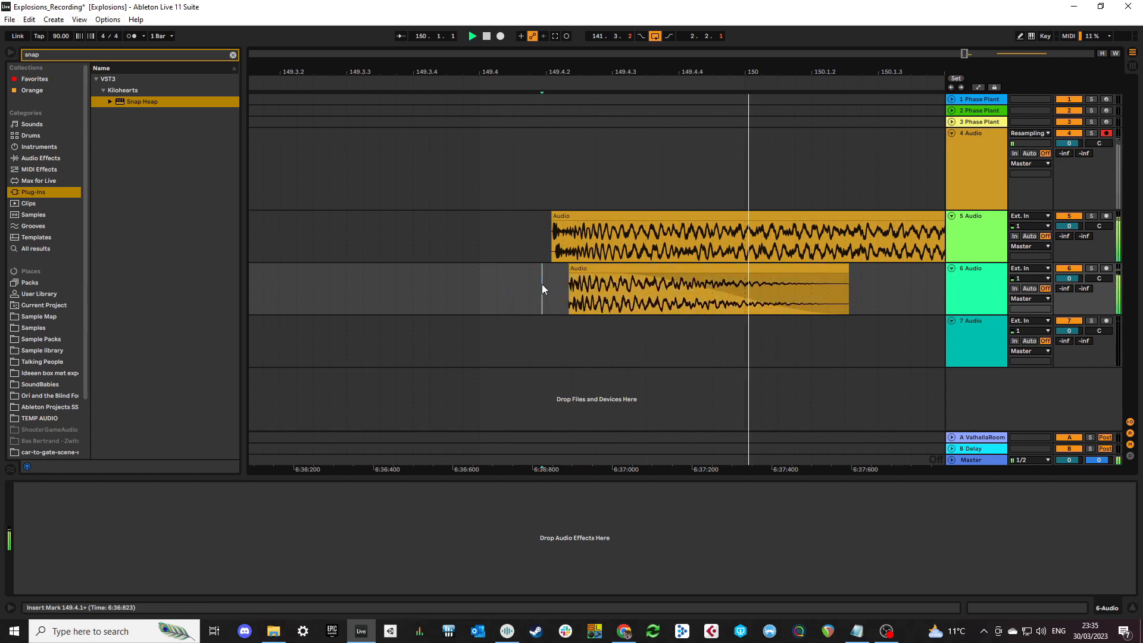
# - Nudge the track 6 explosion to start just after 149.4.2 and play both layers together
pyautogui.press('space')
pyautogui.moveTo(583, 268)
pyautogui.mouseDown()
pyautogui.moveTo(595, 268)
pyautogui.moveTo(565, 276)
pyautogui.moveTo(597, 268)
pyautogui.mouseUp()
pyautogui.click(505, 286)
pyautogui.press('space')
pyautogui.click(497, 289)
pyautogui.press('space')
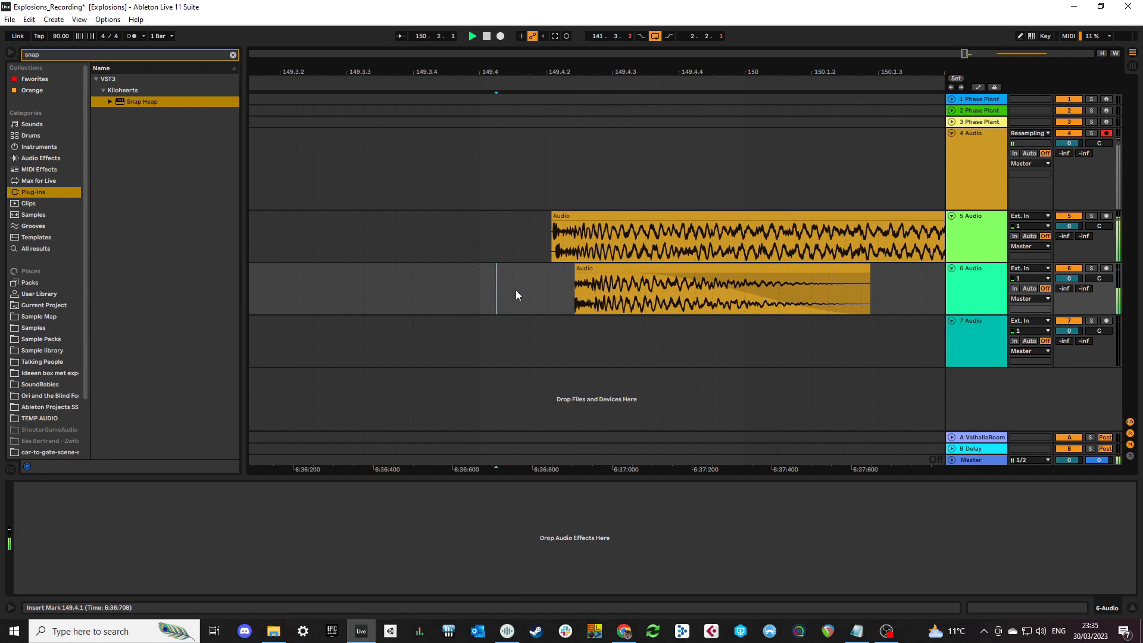
pyautogui.scroll(-5, 553, 291)
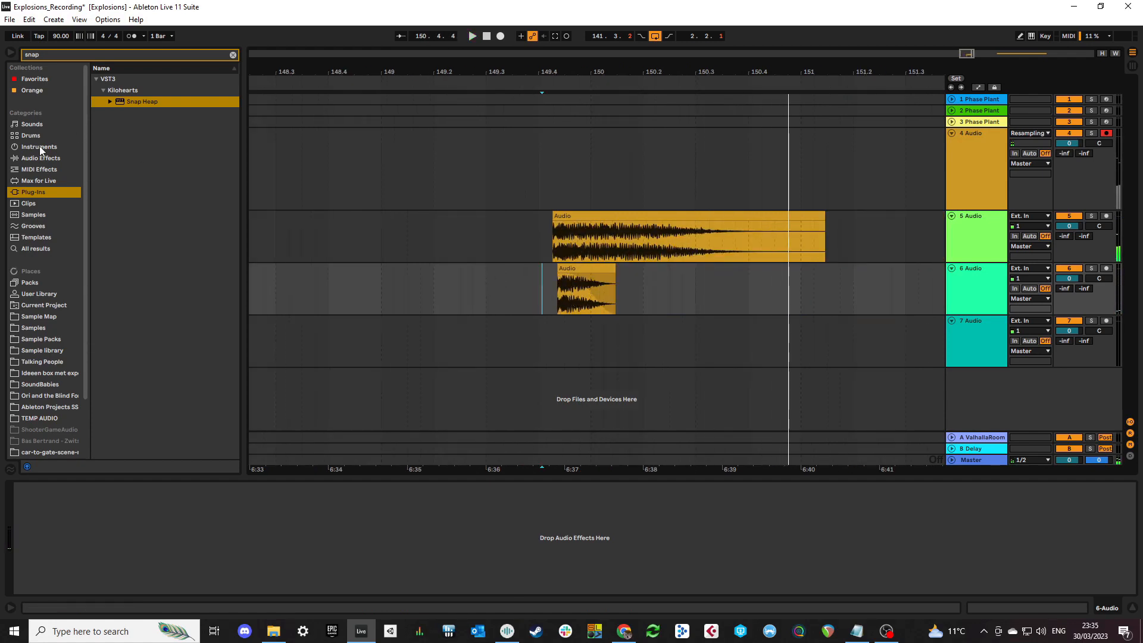
# - Clear the browser search, preview samples in the kicks folder and place Kick_13_Key_D.wav on track 7 beneath the explosion clips
pyautogui.click(233, 55)
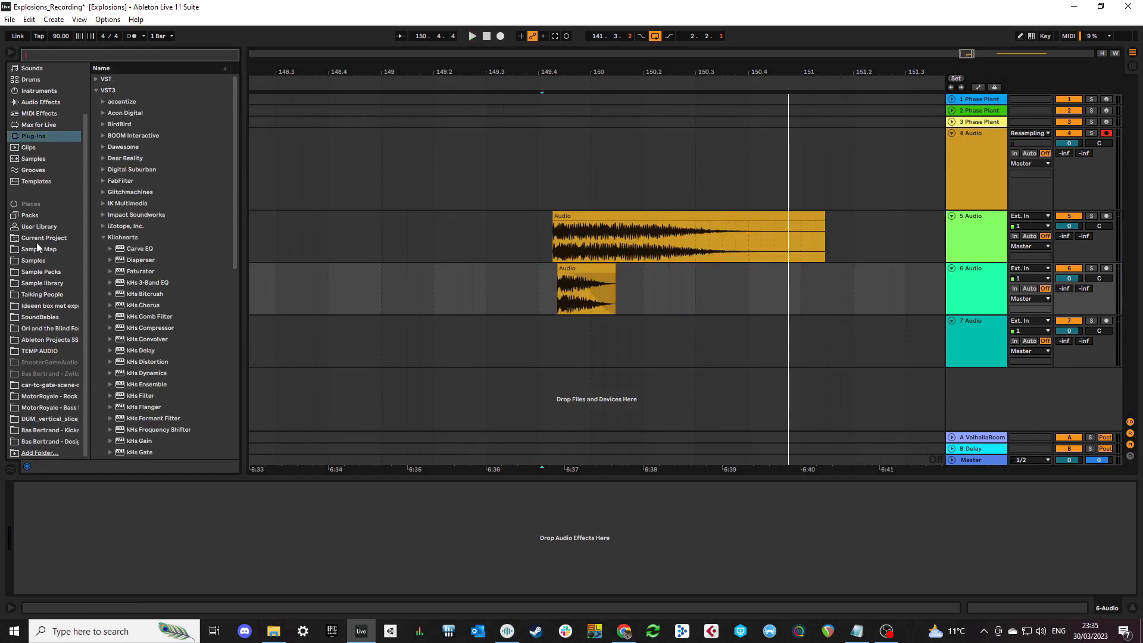
pyautogui.click(66, 432)
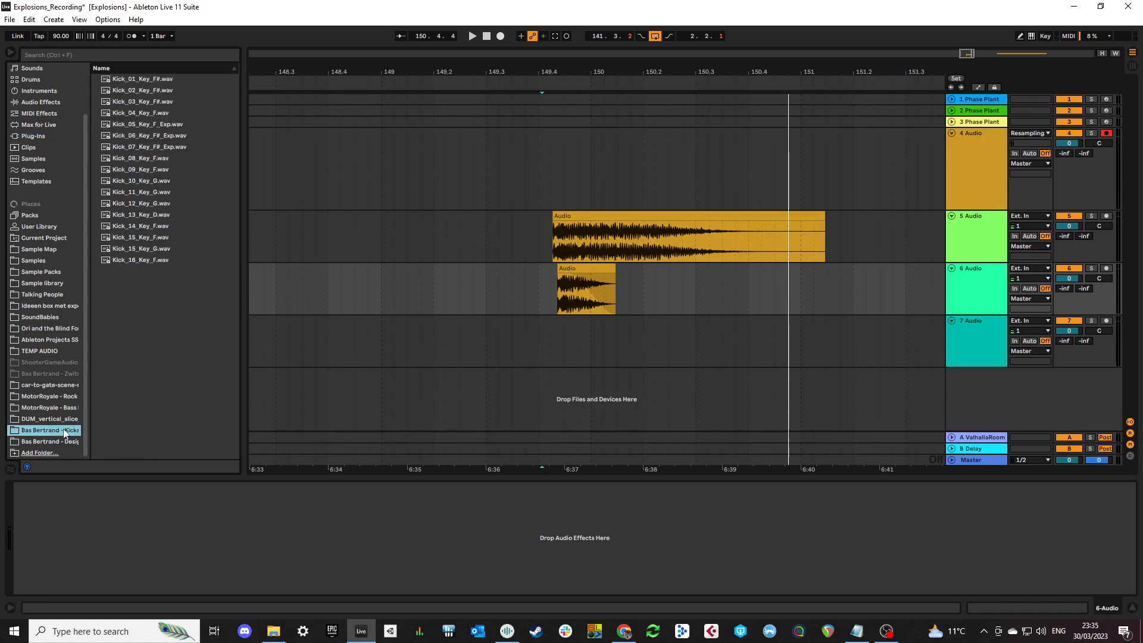
pyautogui.click(164, 193)
pyautogui.click(151, 205)
pyautogui.click(152, 216)
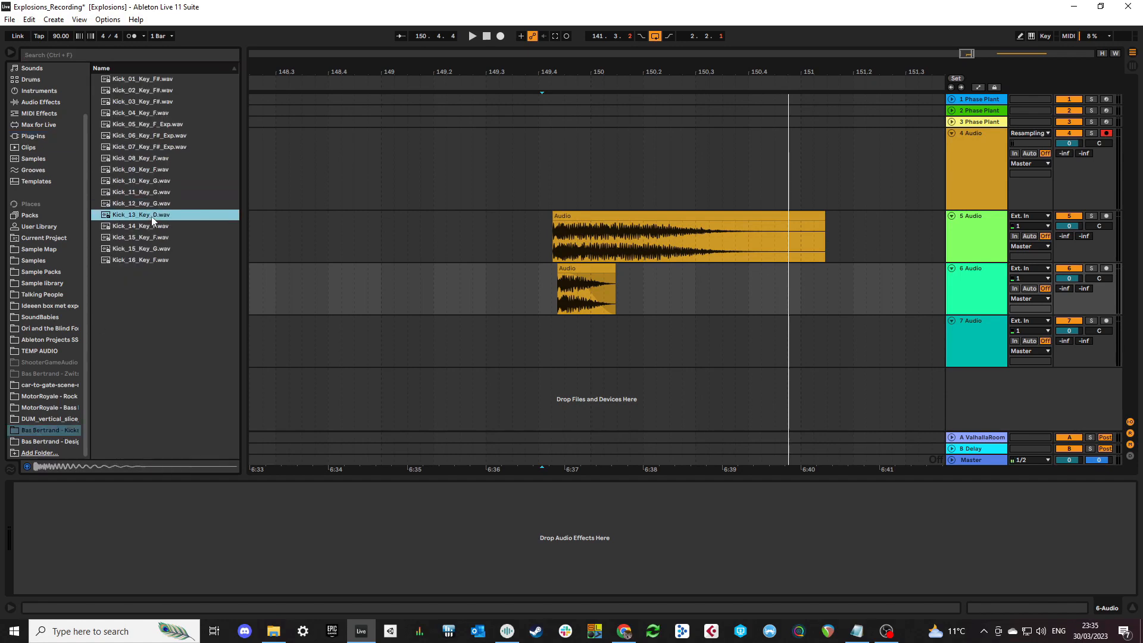
pyautogui.moveTo(133, 219); pyautogui.dragTo(563, 334)
# - Enable band 8 of the kick track's EQ Eight as a high cut at about 843 Hz
pyautogui.click(539, 338)
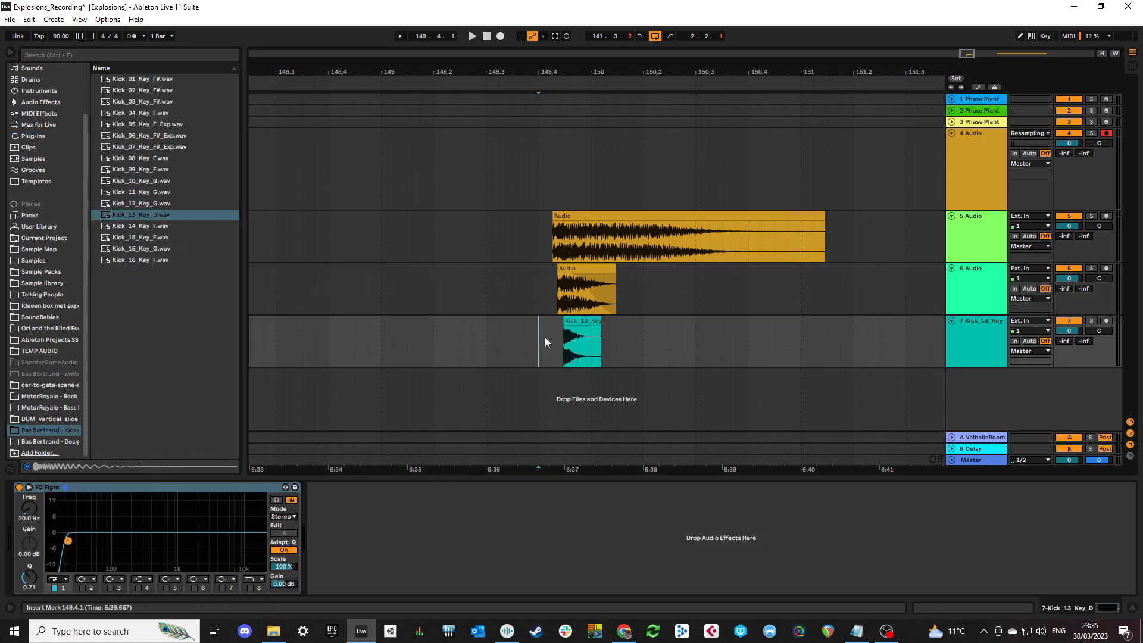
pyautogui.scroll(8, 555, 342)
pyautogui.click(250, 589)
pyautogui.click(250, 589)
pyautogui.moveTo(265, 532); pyautogui.dragTo(172, 542)
# - Align the kick clip's start with the track 6 explosion and audition the layers
pyautogui.click(744, 326)
pyautogui.moveTo(744, 326); pyautogui.dragTo(602, 323)
pyautogui.click(408, 312)
pyautogui.press('space')
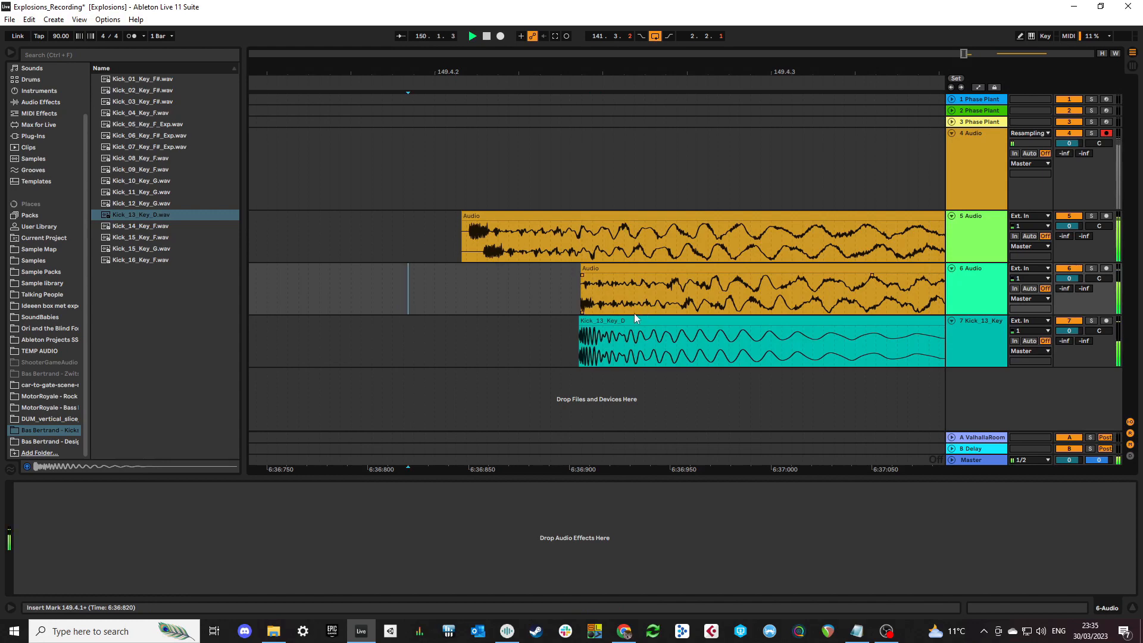
# - Set the kick track's volume to -10.3 dB while auditioning the mix
pyautogui.moveTo(1070, 331)
pyautogui.mouseDown()
pyautogui.moveTo(1070, 351)
pyautogui.moveTo(1077, 338)
pyautogui.mouseUp()
pyautogui.press('space')
pyautogui.press('space')
pyautogui.press('space')
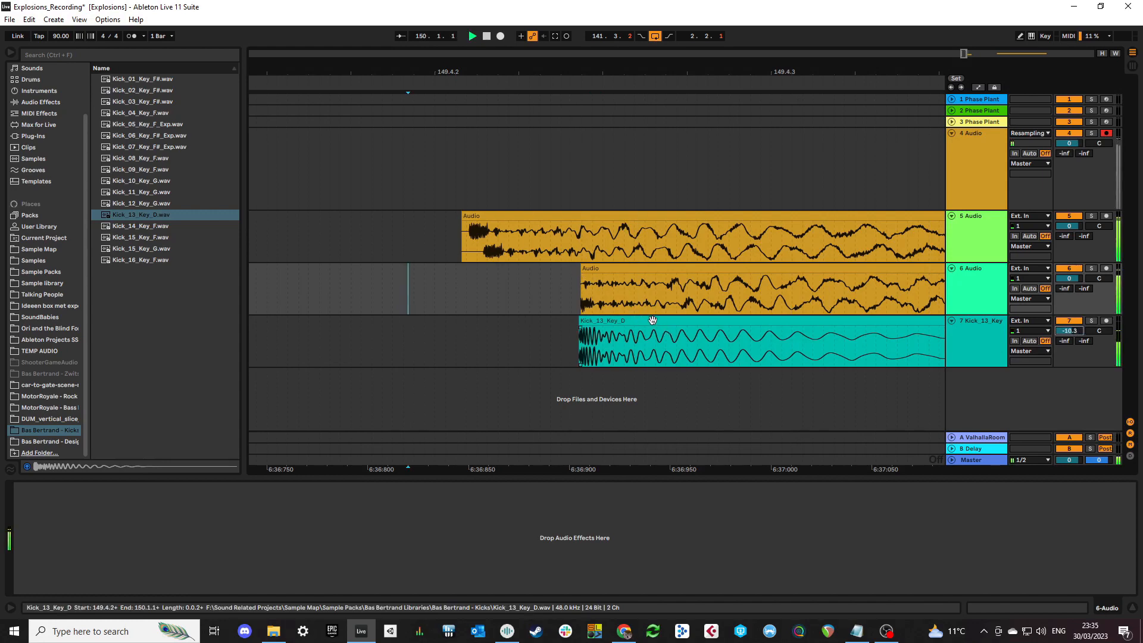
# - Move the track 6 explosion and the kick together slightly earlier and audition the layered sound
pyautogui.click(648, 319)
pyautogui.keyDown('shift'); pyautogui.click(625, 267); pyautogui.keyUp('shift')
pyautogui.press('space')
pyautogui.moveTo(639, 268); pyautogui.dragTo(625, 275)
pyautogui.click(446, 284)
pyautogui.scroll(-6, 590, 289)
pyautogui.moveTo(590, 290); pyautogui.dragTo(457, 289)
pyautogui.click(423, 266)
pyautogui.press('space')
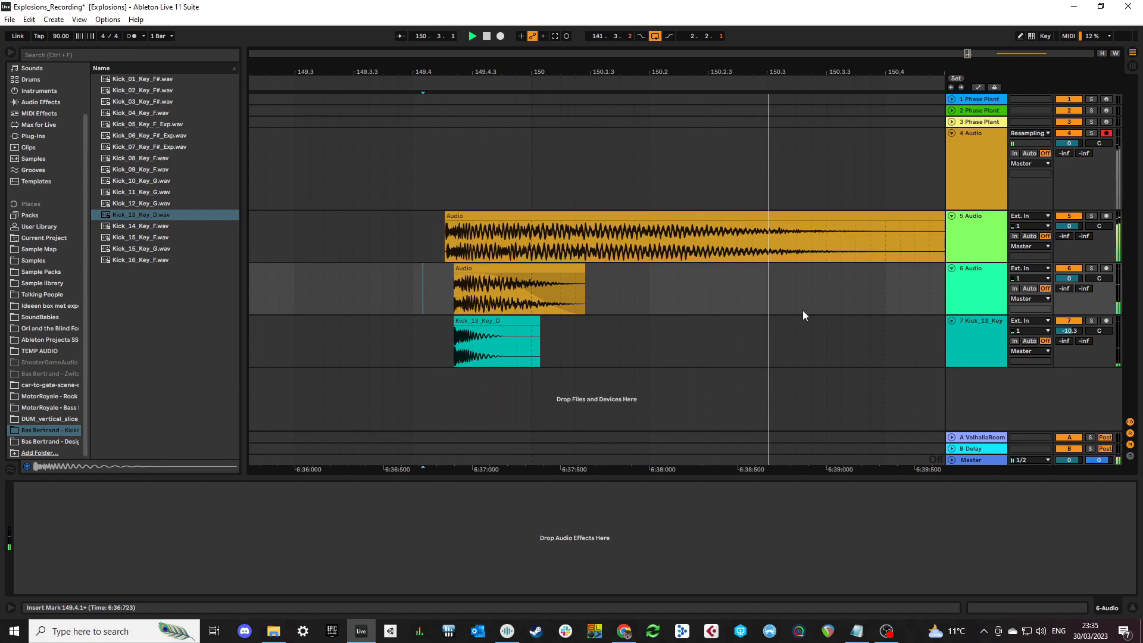
pyautogui.press('space')
# - Insert an audio track below the kick, copy the track 5 explosion onto it at about 149.4.1 and audition it in solo
pyautogui.click(973, 340)
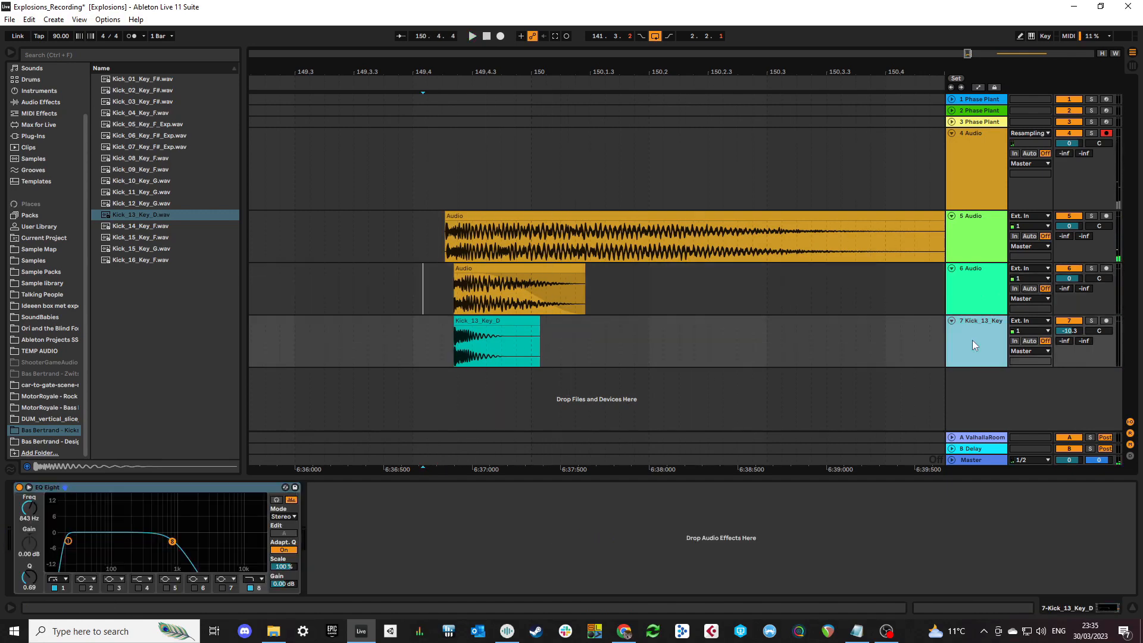
pyautogui.hotkey('ctrl', 't')
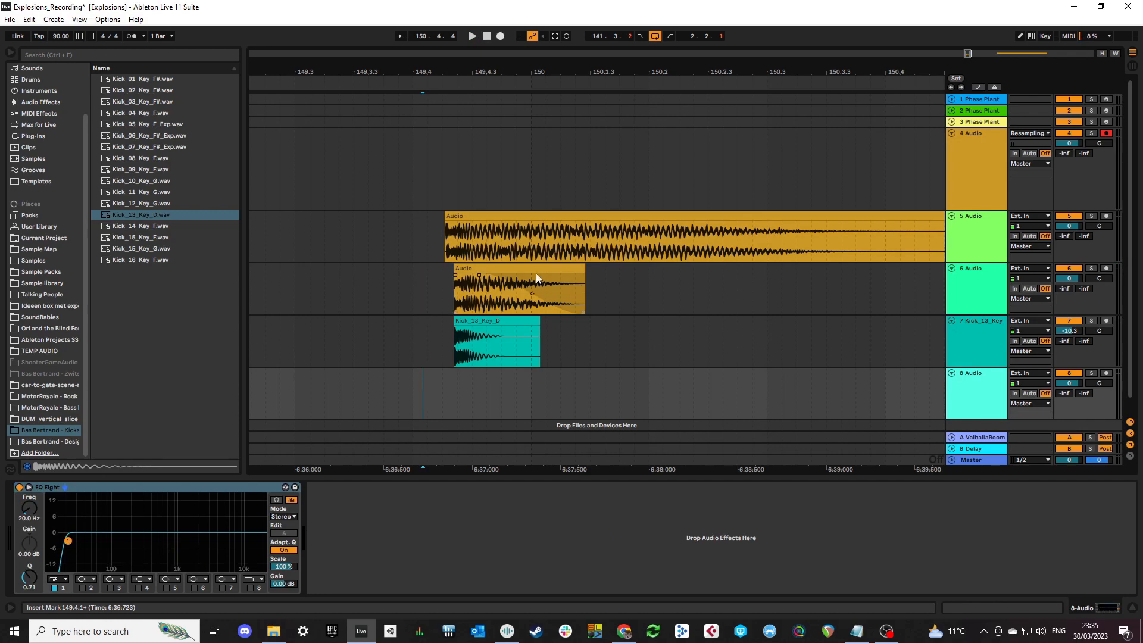
pyautogui.click(523, 215)
pyautogui.moveTo(523, 216); pyautogui.dragTo(518, 403)
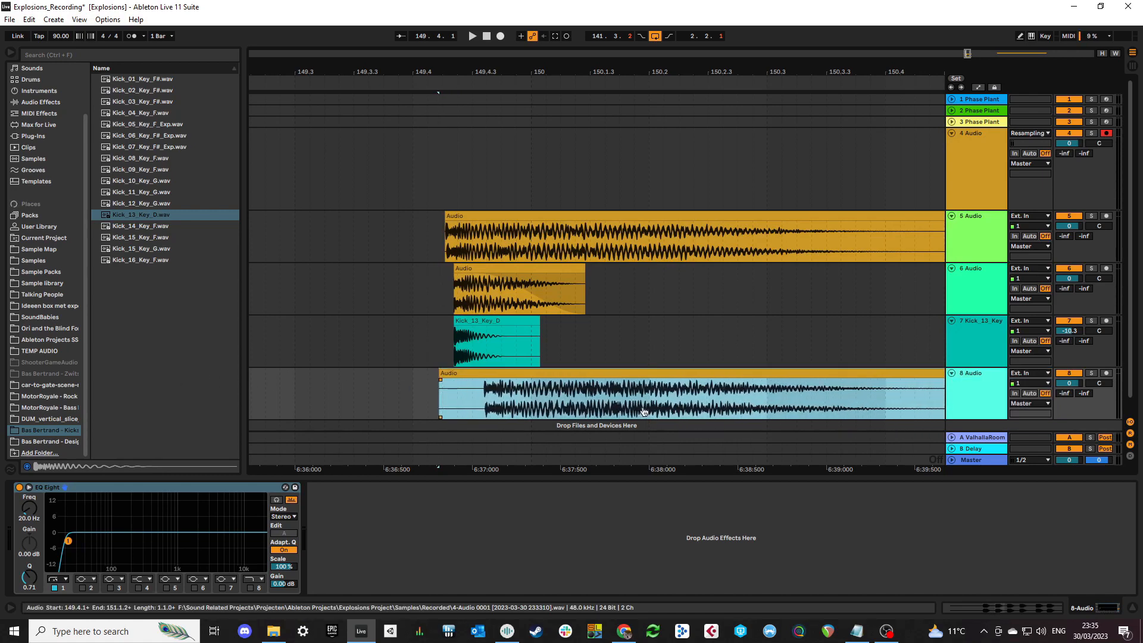
pyautogui.click(437, 409)
pyautogui.press('space')
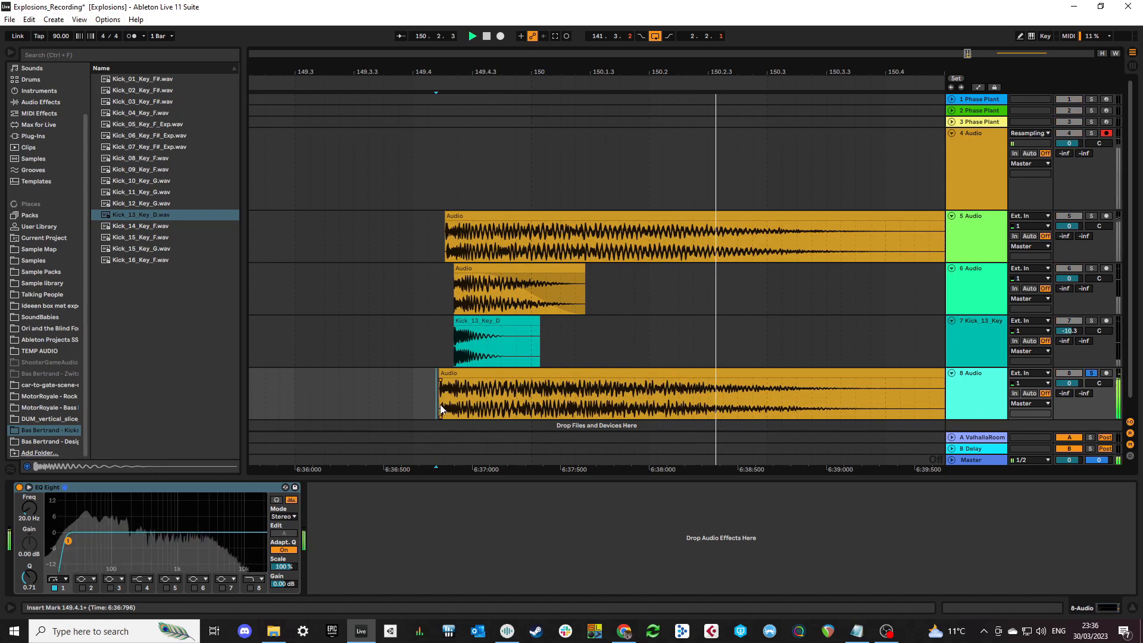
pyautogui.press('space')
# - Remove EQ Eight from audio track 8
pyautogui.click(534, 383)
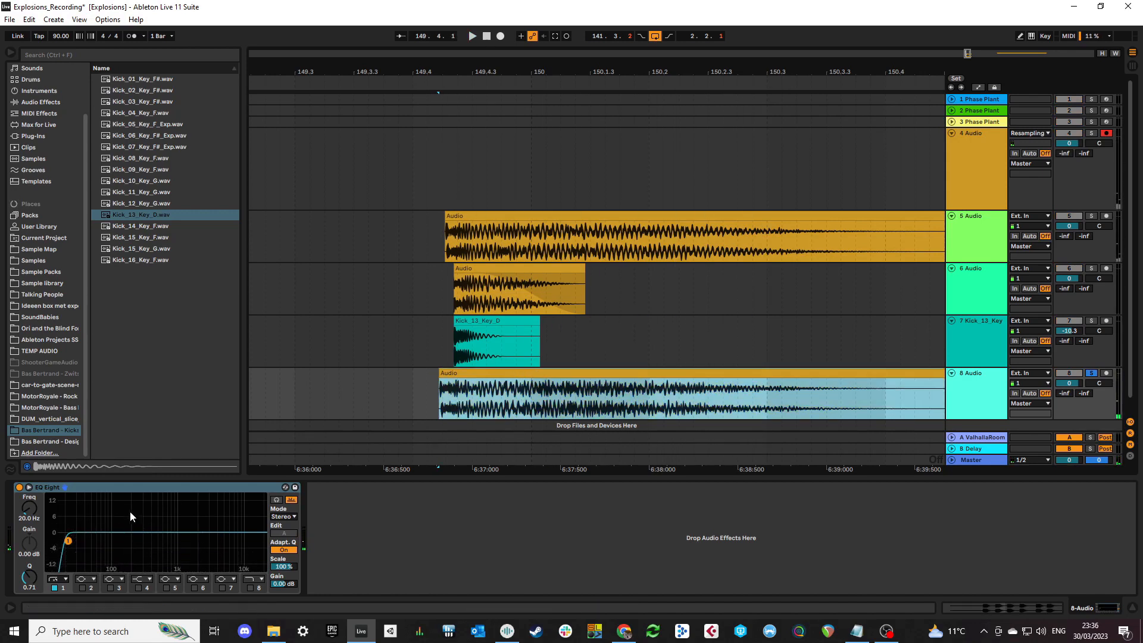
pyautogui.click(125, 493)
pyautogui.press('Delete')
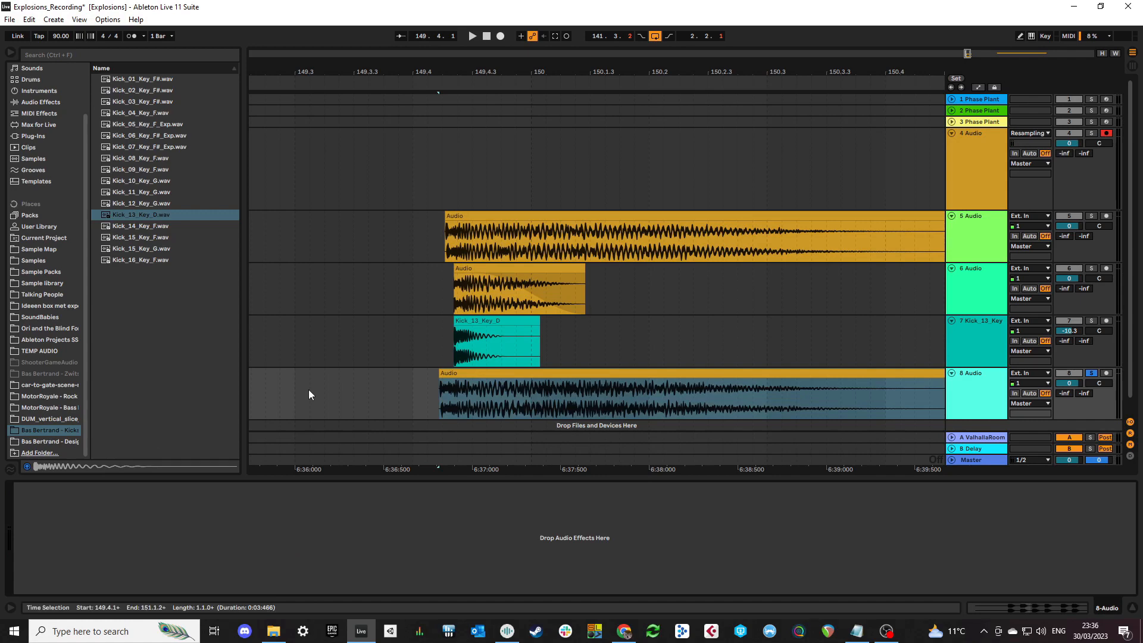
# - Open the track 8 explosion's clip settings and turn off Warp
pyautogui.doubleClick(438, 404)
pyautogui.hotkey('shift', 'Tab')
pyautogui.doubleClick(516, 372)
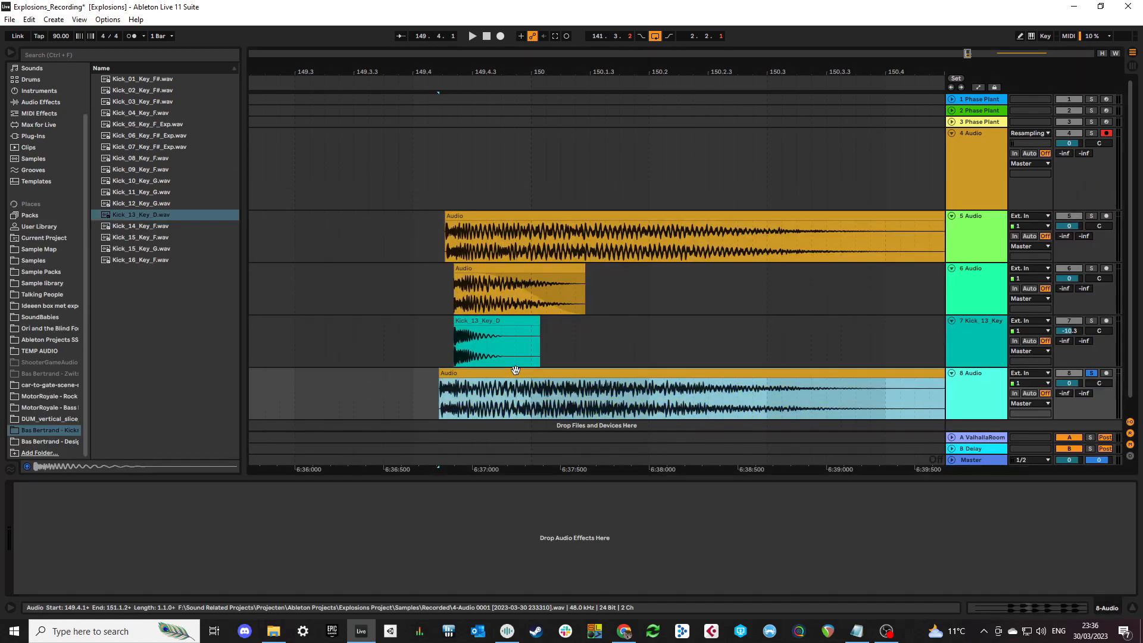
pyautogui.click(128, 267)
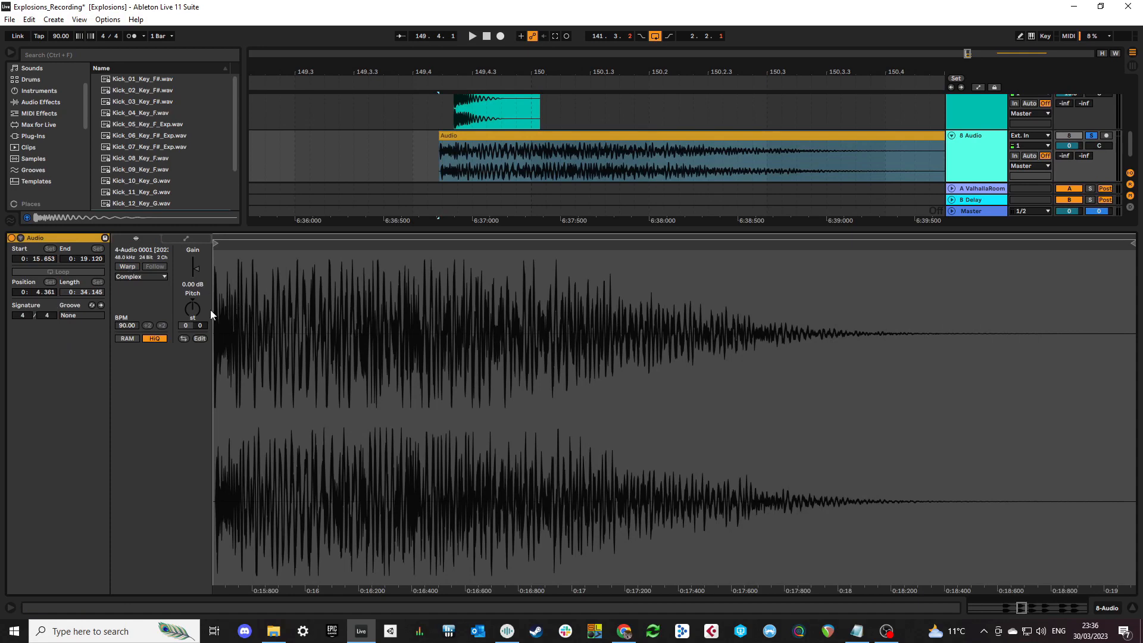
# - Transpose the track 8 explosion clip down 12 semitones
pyautogui.write('-12')
pyautogui.press('Return')
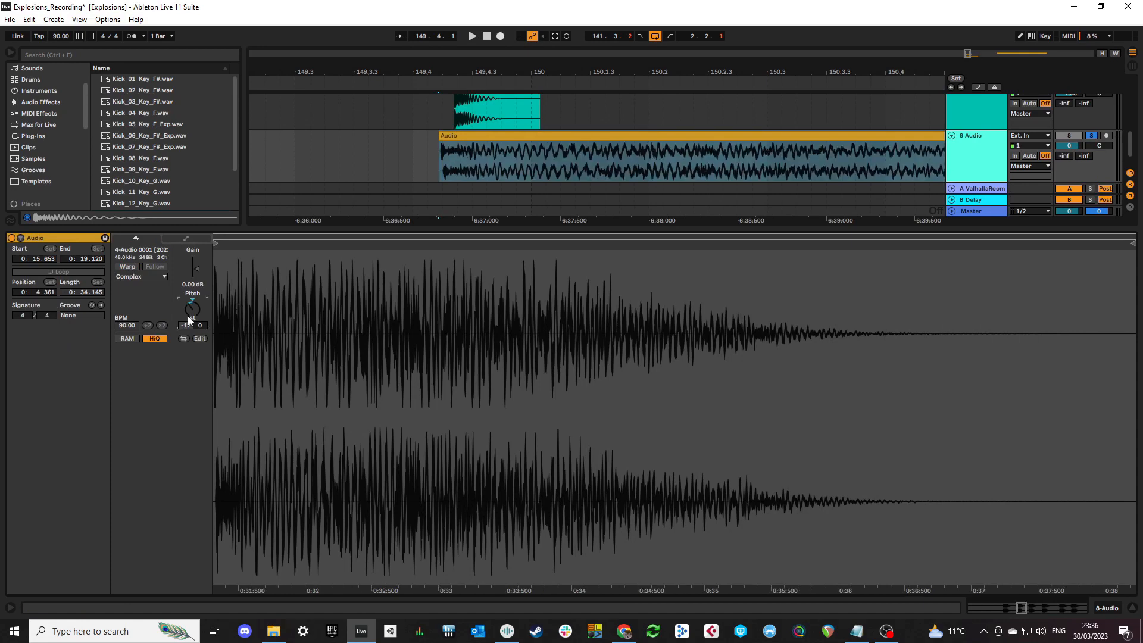
pyautogui.hotkey('shift', 'Tab')
pyautogui.scroll(-3, 498, 334)
# - Give the track 8 explosion a long fade-in and shift its start later to about 149.4.3
pyautogui.click(484, 382)
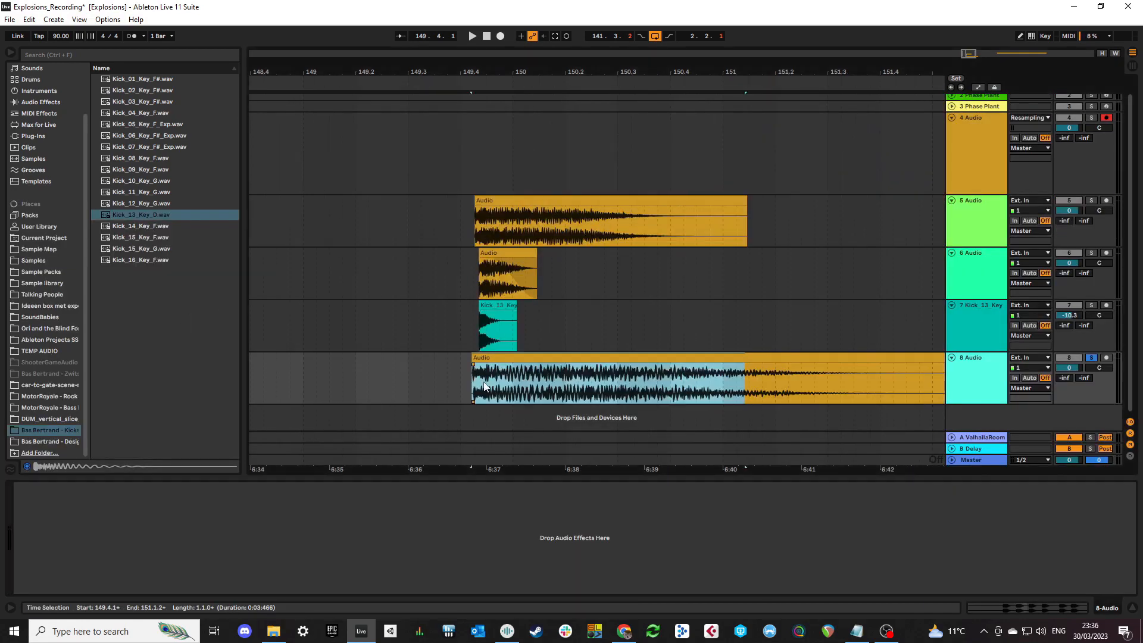
pyautogui.moveTo(473, 366); pyautogui.dragTo(609, 362)
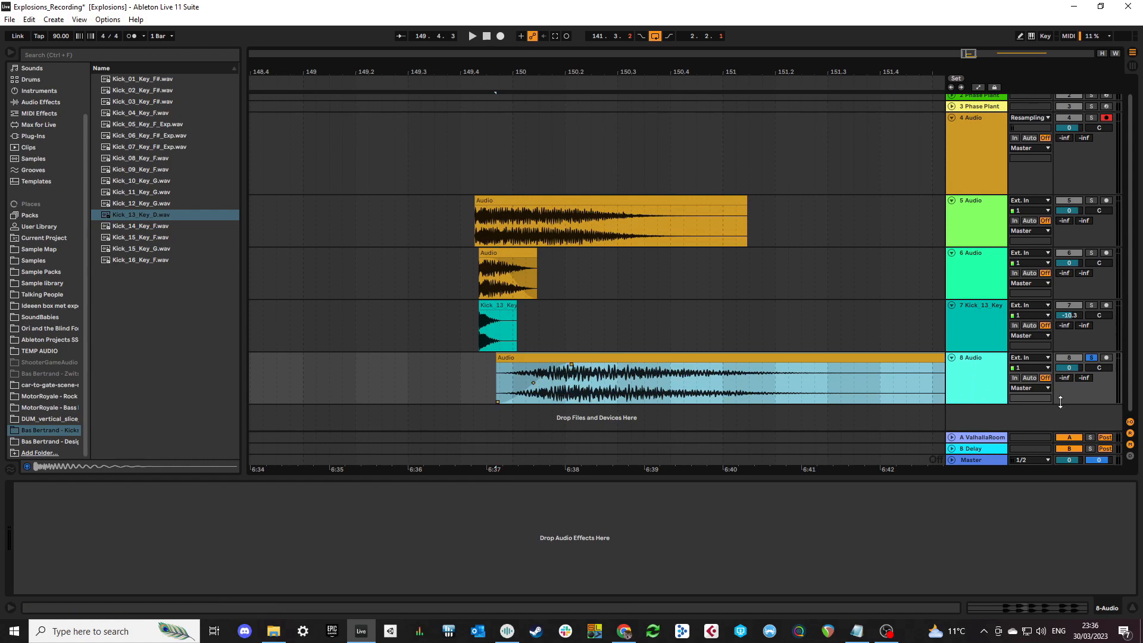
# - Lower track 8's volume to about -4.1 dB, take it out of solo and audition it with the other layers
pyautogui.moveTo(1070, 367); pyautogui.dragTo(1069, 381)
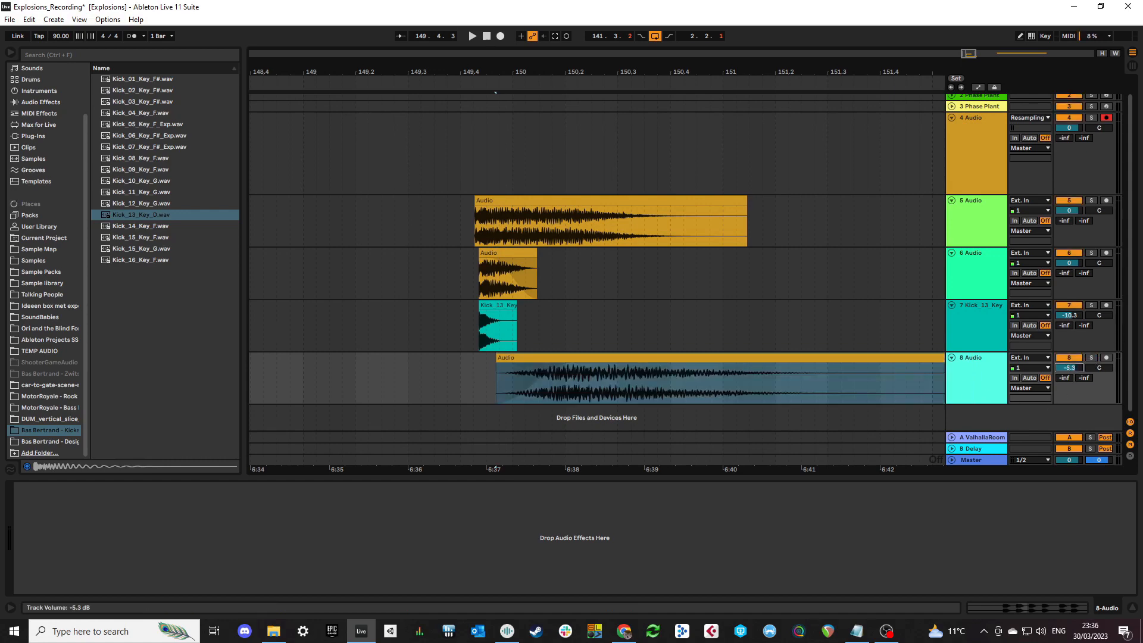
pyautogui.click(689, 386)
pyautogui.click(471, 377)
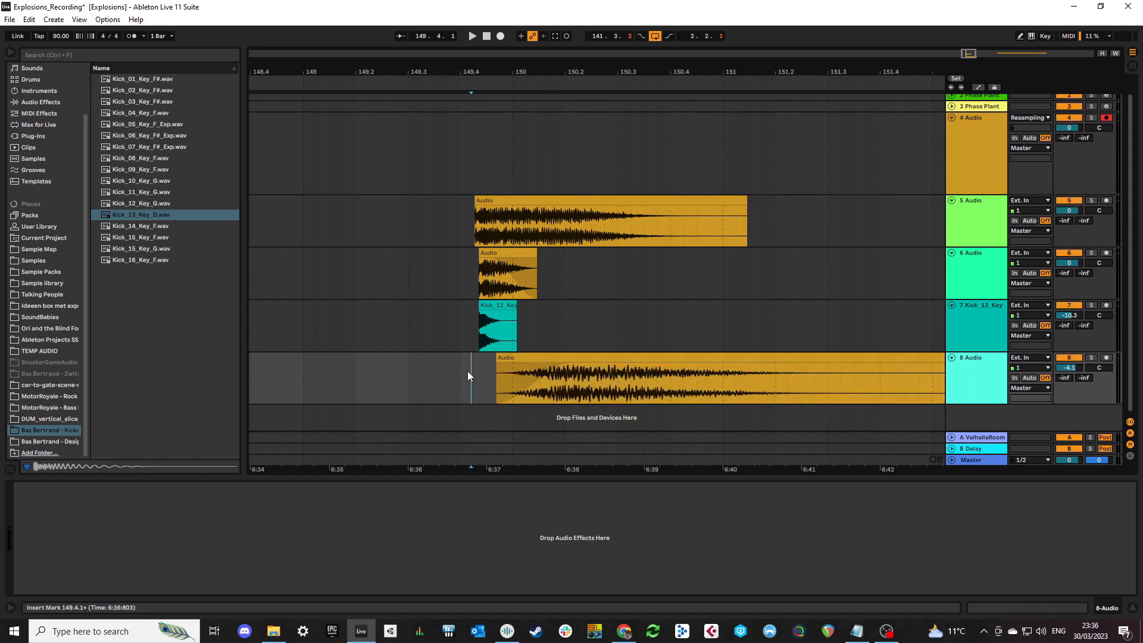
pyautogui.click(468, 372)
pyautogui.press('space')
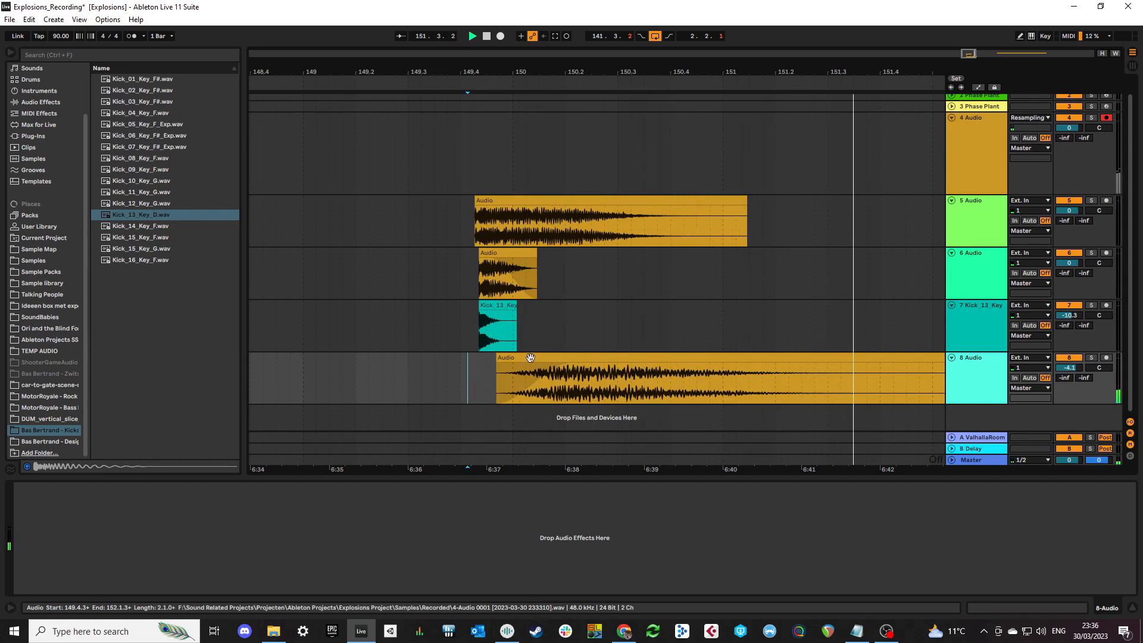
pyautogui.press('space')
# - Move the track 8 explosion slightly earlier and audition the layered sound
pyautogui.moveTo(617, 359); pyautogui.dragTo(610, 361)
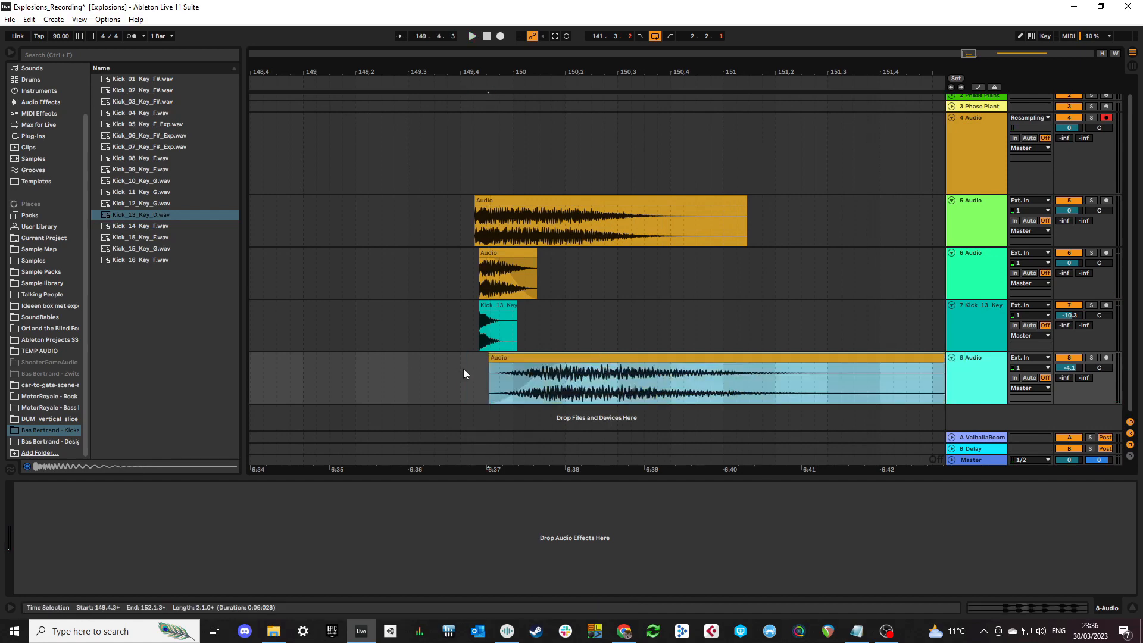
pyautogui.click(466, 369)
pyautogui.press('space')
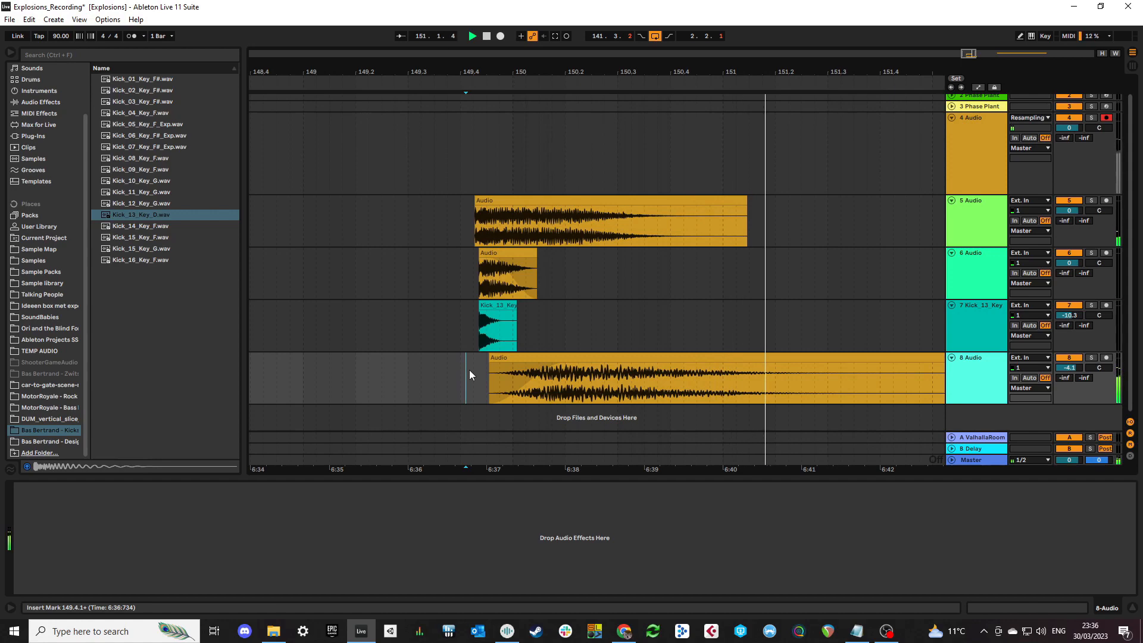
pyautogui.scroll(-2, 469, 369)
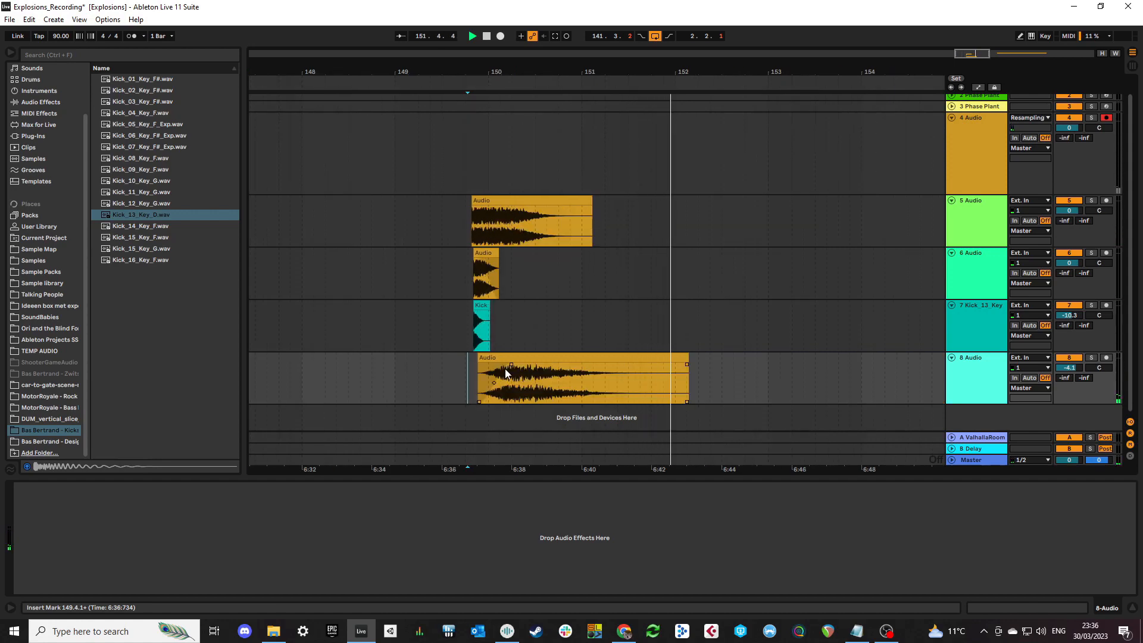
# - Group audio tracks 5 through 8
pyautogui.click(981, 212)
pyautogui.keyDown('shift'); pyautogui.click(981, 376); pyautogui.keyUp('shift')
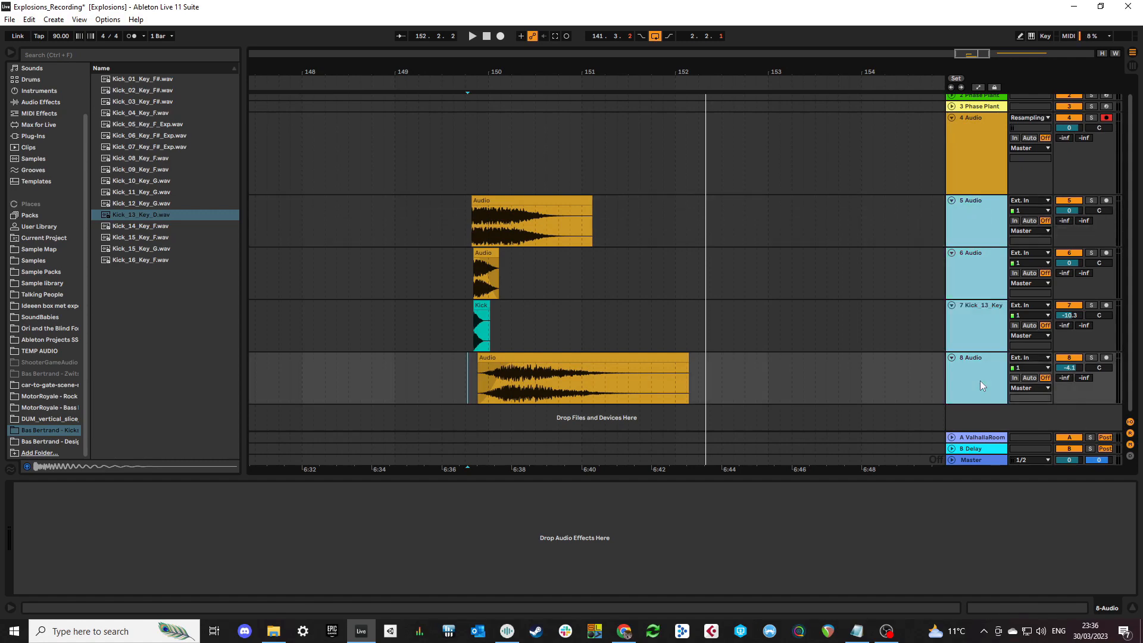
pyautogui.hotkey('ctrl', 'g')
# - Find the kHs Limiter plug-in, add it to the explosion group and audition the limited sound
pyautogui.click(47, 55)
pyautogui.write('limiter')
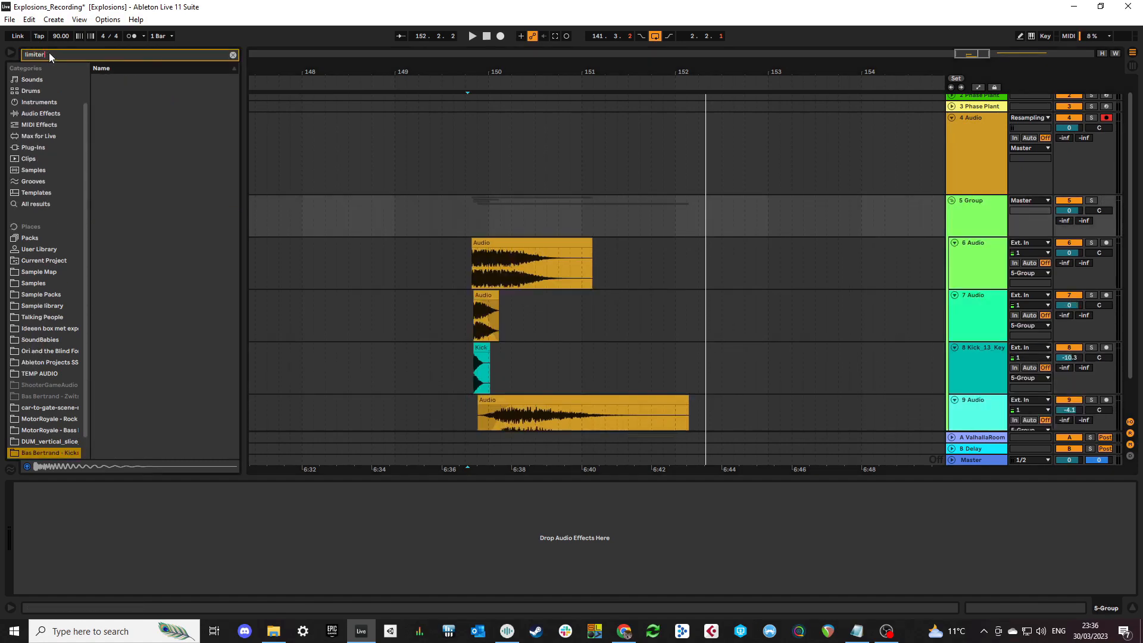
pyautogui.click(53, 144)
pyautogui.click(141, 102)
pyautogui.moveTo(497, 219); pyautogui.dragTo(494, 220)
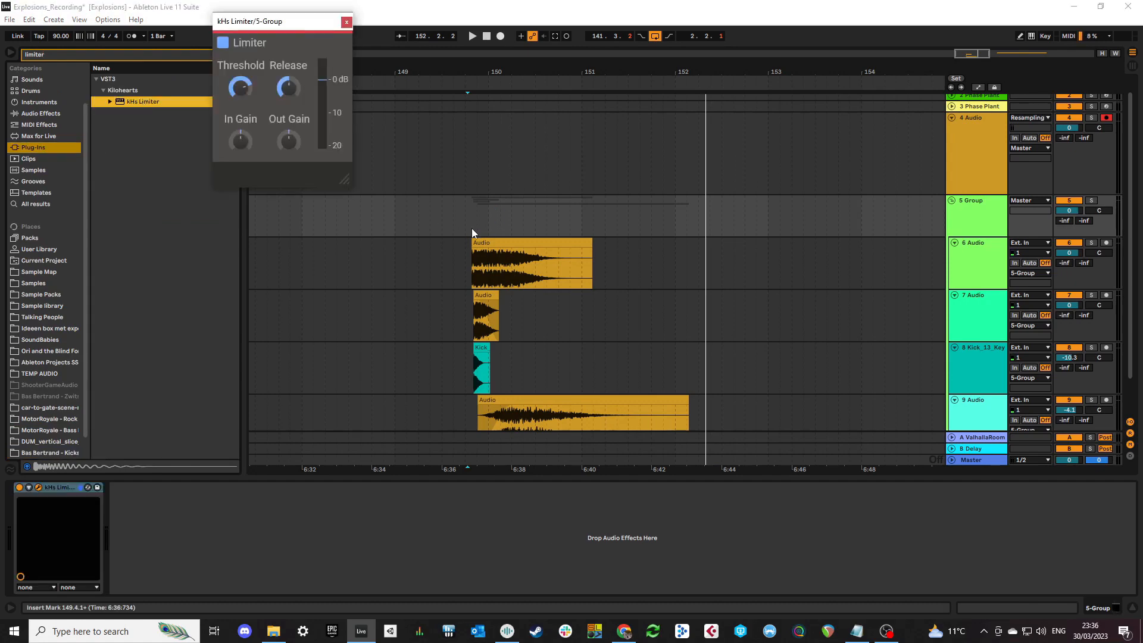
pyautogui.click(460, 218)
pyautogui.press('space')
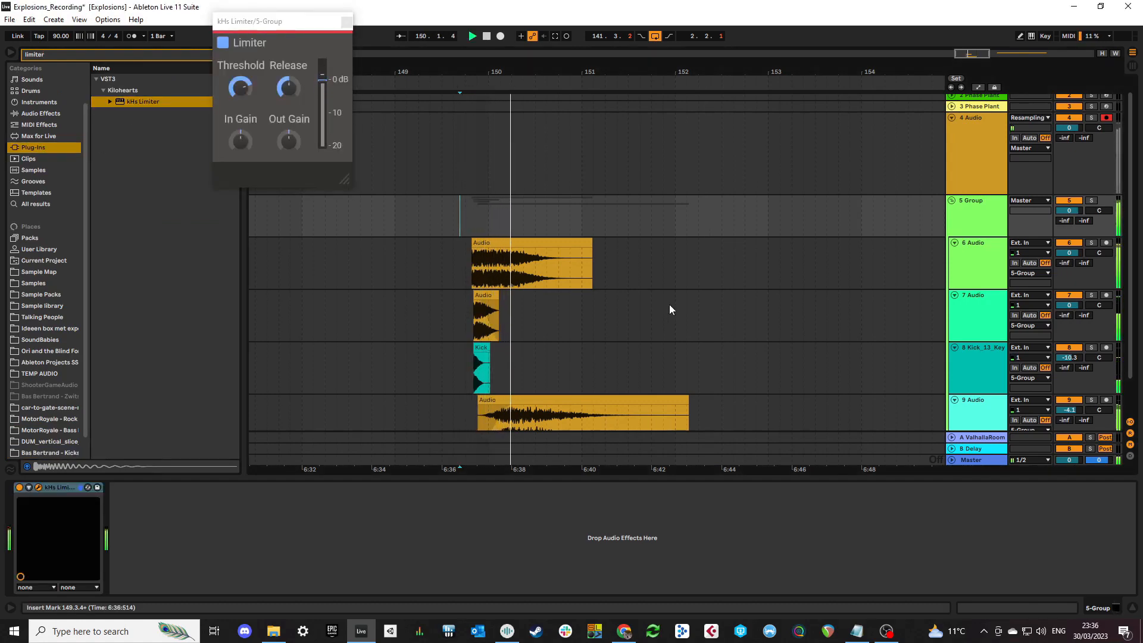
pyautogui.scroll(-2, 669, 309)
pyautogui.scroll(-1, 669, 308)
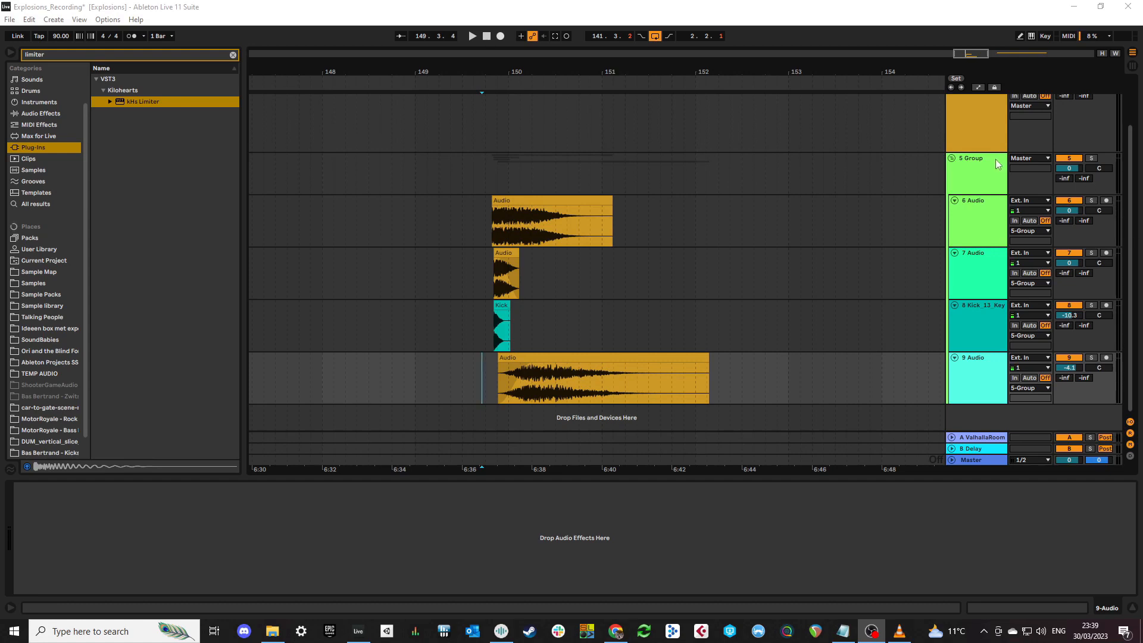
# - Place two Destruction, Crash & Debris wrecking ball samples on new audio tracks below the explosion layers, the second starting after the first
pyautogui.moveTo(1142, 456); pyautogui.dragTo(501, 416)
pyautogui.click(492, 402)
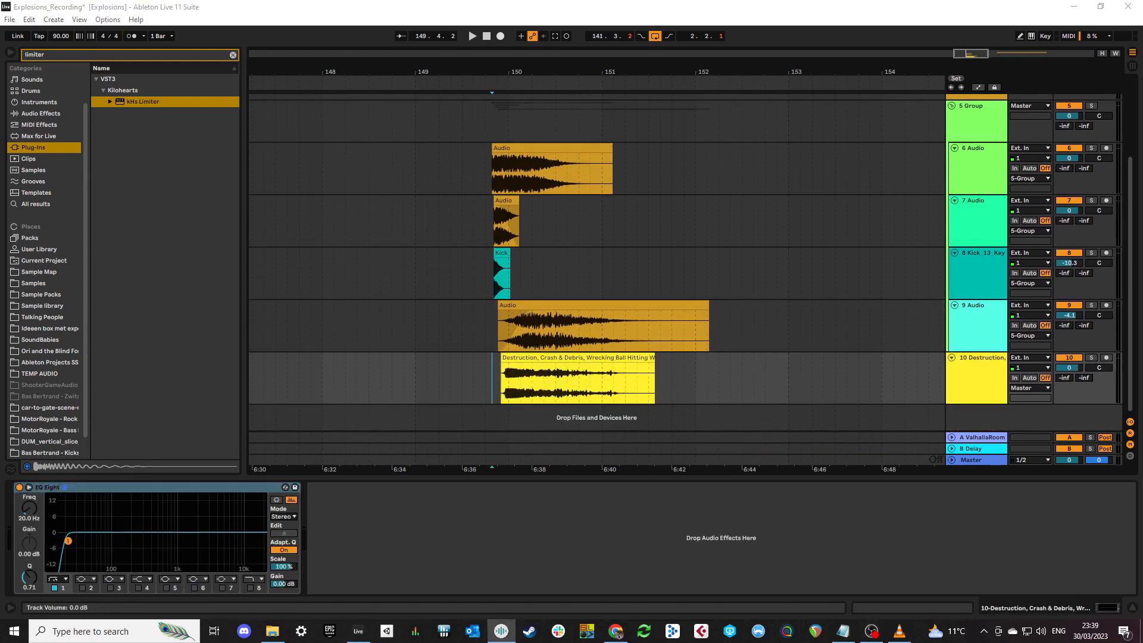
pyautogui.moveTo(1142, 447); pyautogui.dragTo(541, 415)
pyautogui.click(485, 312)
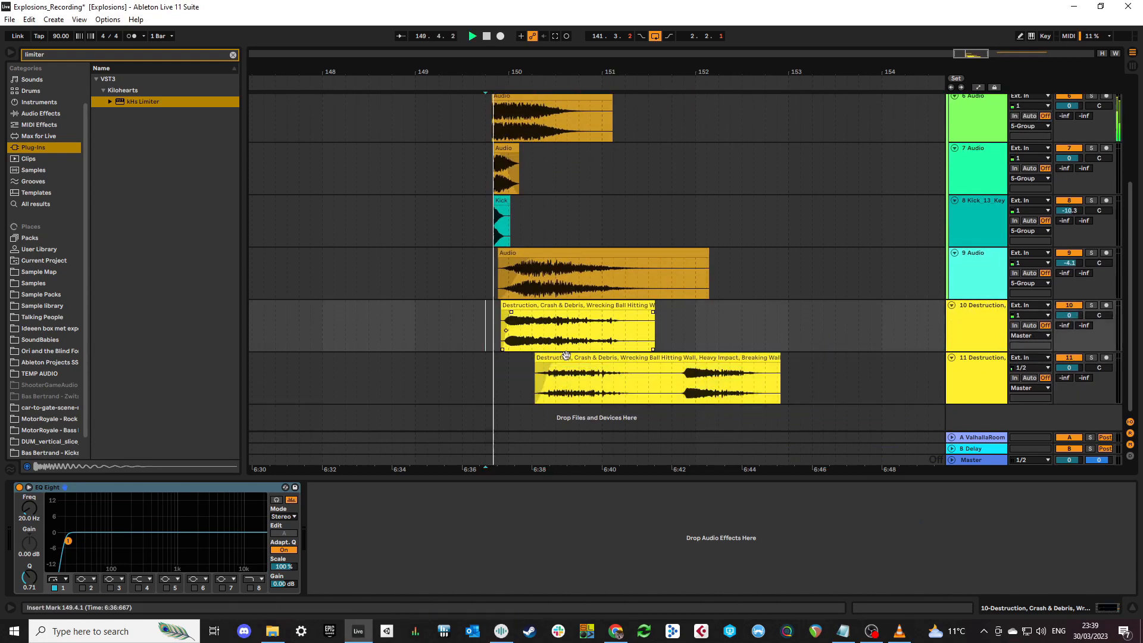
# - Group the two destruction tracks, lower the group's volume to about -13.7 dB and audition the mix
pyautogui.click(982, 305)
pyautogui.keyDown('shift'); pyautogui.click(985, 369); pyautogui.keyUp('shift')
pyautogui.hotkey('ctrl', 'g')
pyautogui.moveTo(1069, 273); pyautogui.dragTo(1067, 276)
pyautogui.click(497, 324)
pyautogui.press('space')
# - Move the second wrecking ball clip later to about mid-bar 150, audition it and lower the destruction group's volume to about -14.9 dB
pyautogui.moveTo(586, 358); pyautogui.dragTo(611, 358)
pyautogui.click(484, 381)
pyautogui.press('space')
pyautogui.press('space')
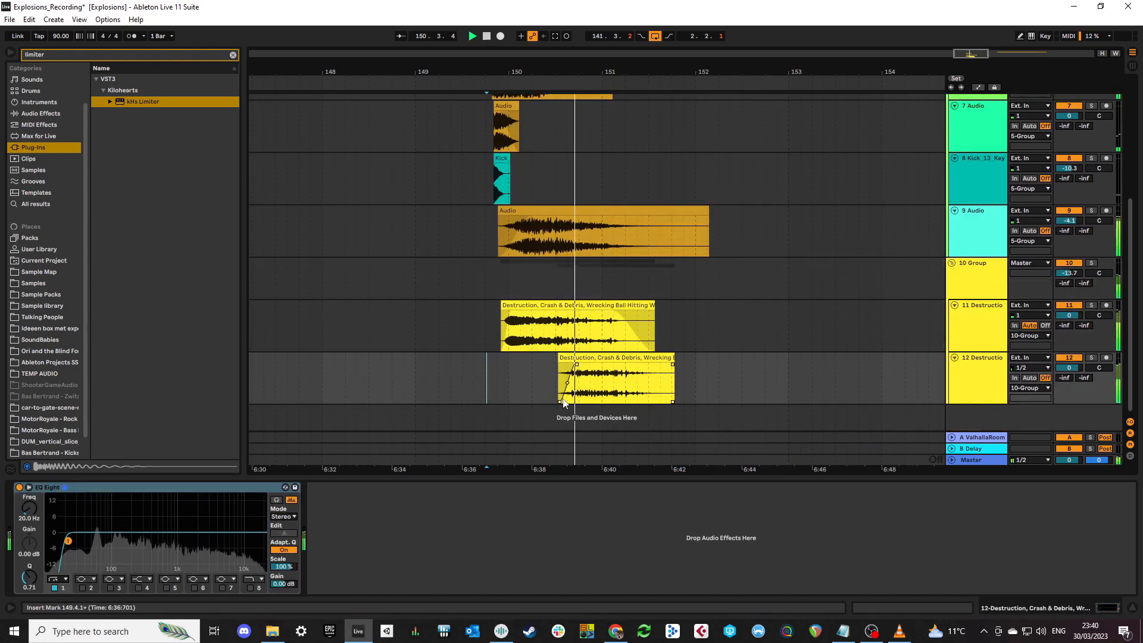
pyautogui.press('space')
pyautogui.moveTo(1069, 273); pyautogui.dragTo(1070, 276)
# - Add a third wrecking ball clip near bar 151 on a new track in the destruction group, with fades, and audition it
pyautogui.click(982, 381)
pyautogui.moveTo(1142, 417); pyautogui.dragTo(691, 381)
pyautogui.hotkey('ctrl', 't')
pyautogui.click(497, 353)
pyautogui.moveTo(720, 332); pyautogui.dragTo(630, 384)
pyautogui.press('space')
pyautogui.press('space')
# - Review the explosion and destruction layers and play the full mix from about 149.3.3
pyautogui.click(481, 320)
pyautogui.scroll(1, 606, 355)
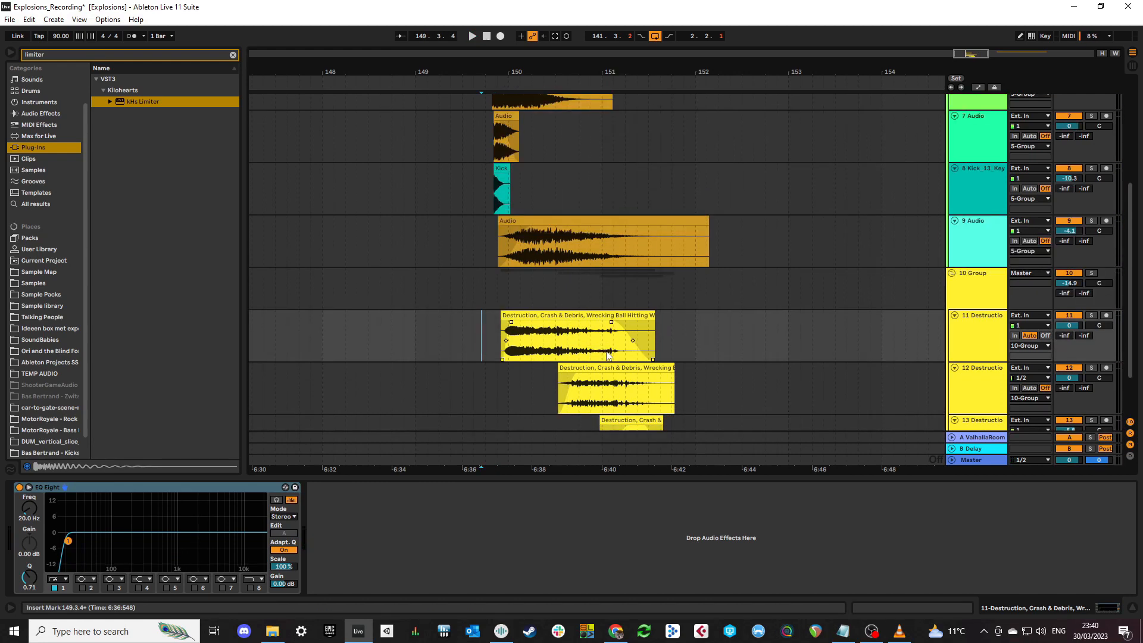
pyautogui.scroll(-1, 577, 337)
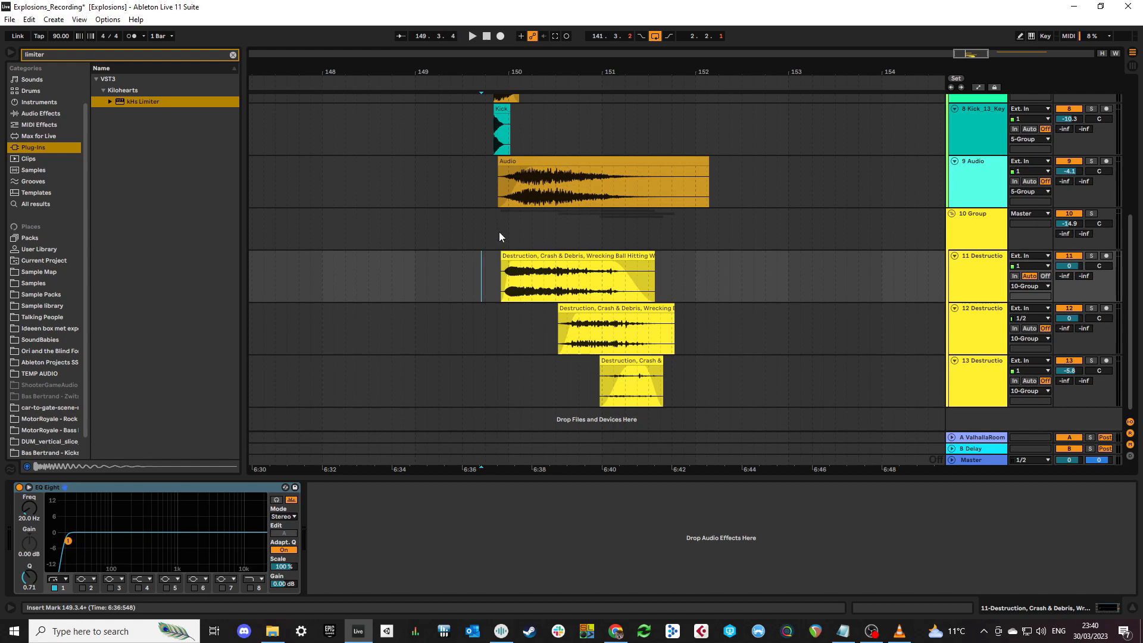
pyautogui.scroll(3, 487, 235)
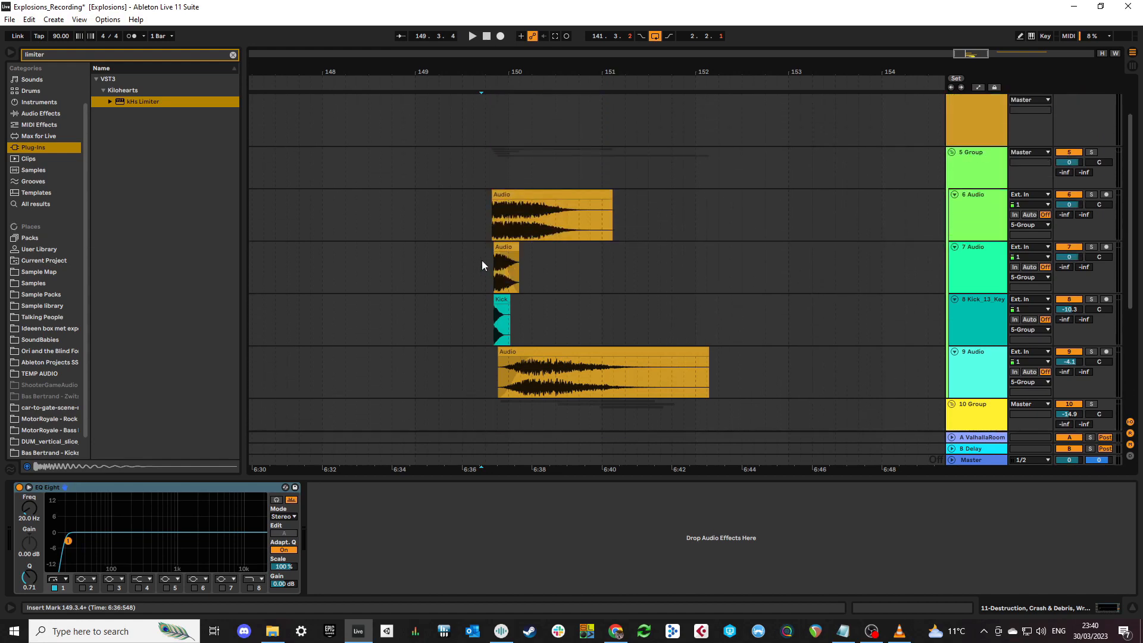
pyautogui.click(479, 227)
pyautogui.press('space')
pyautogui.scroll(-1, 739, 358)
pyautogui.scroll(-3, 742, 348)
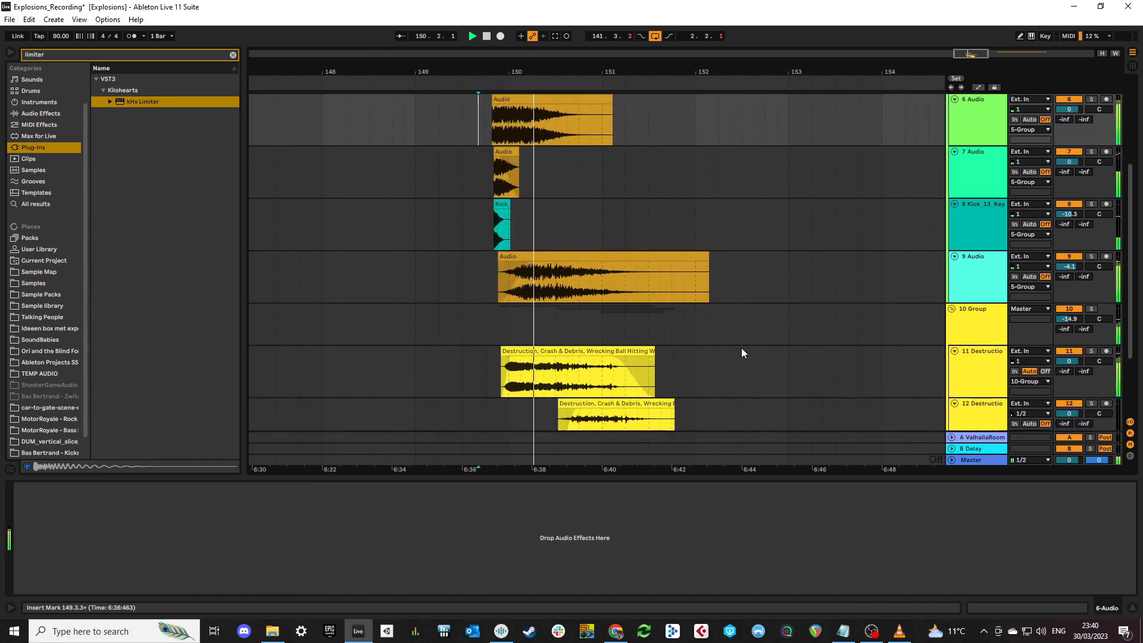